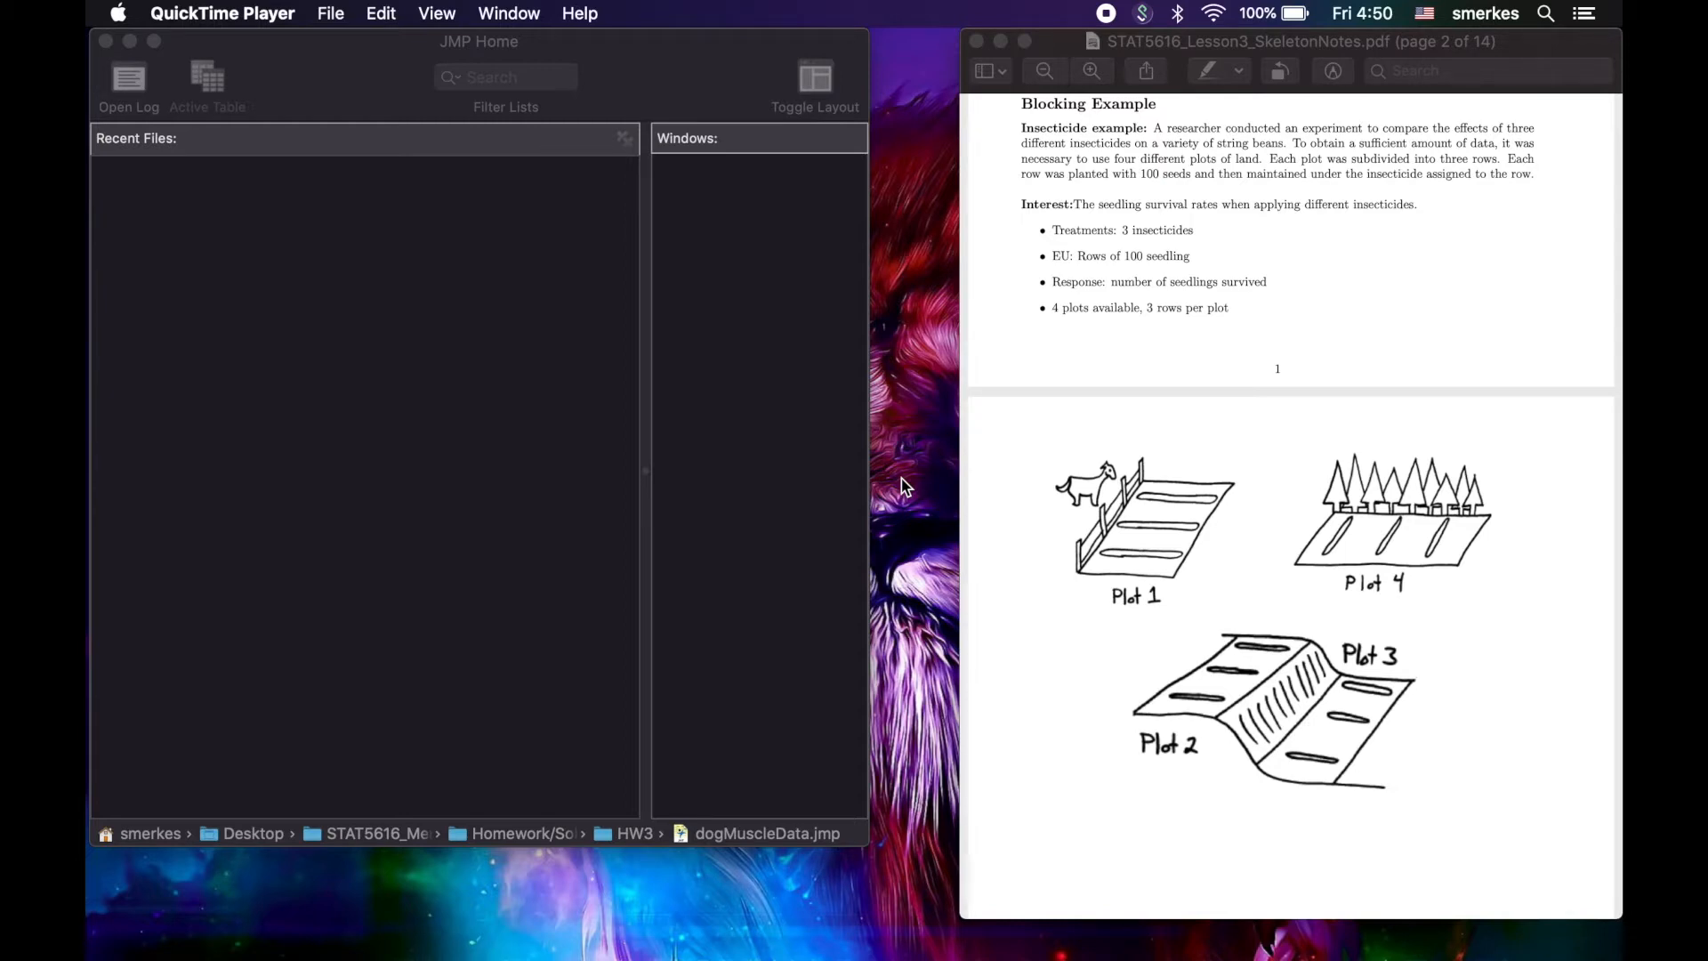
# Step: Open the data table Insecticide Example.jmp from the Lesson3-RCBD folder
pyautogui.click(266, 484)
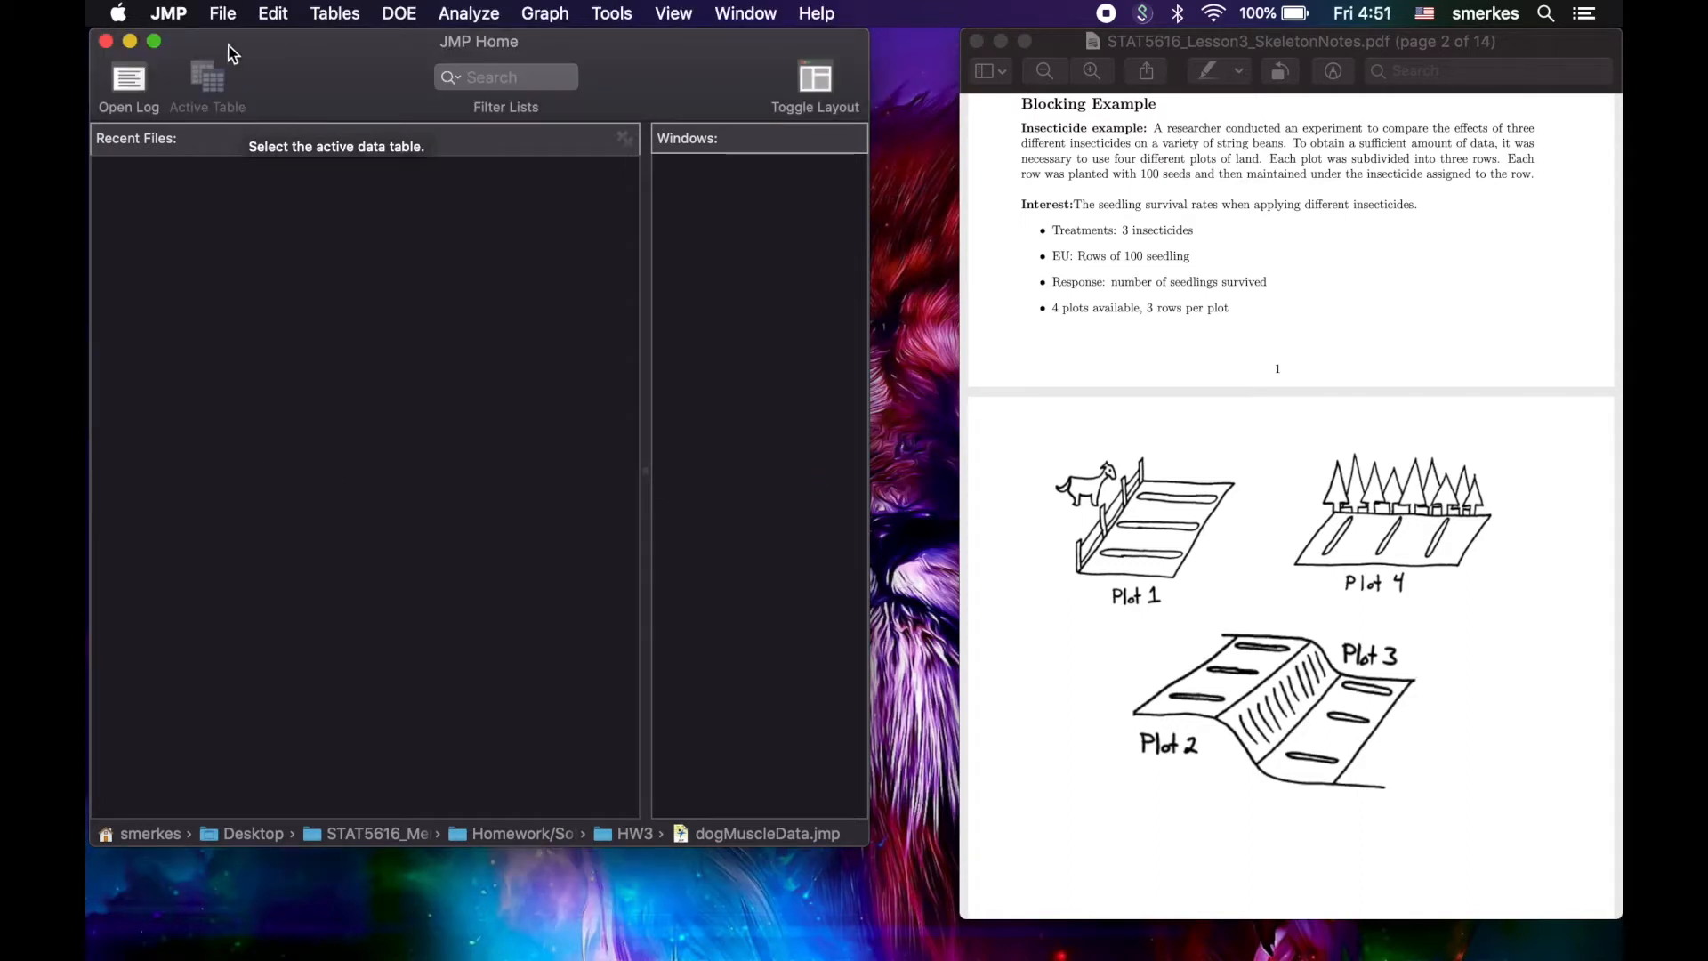
pyautogui.click(222, 13)
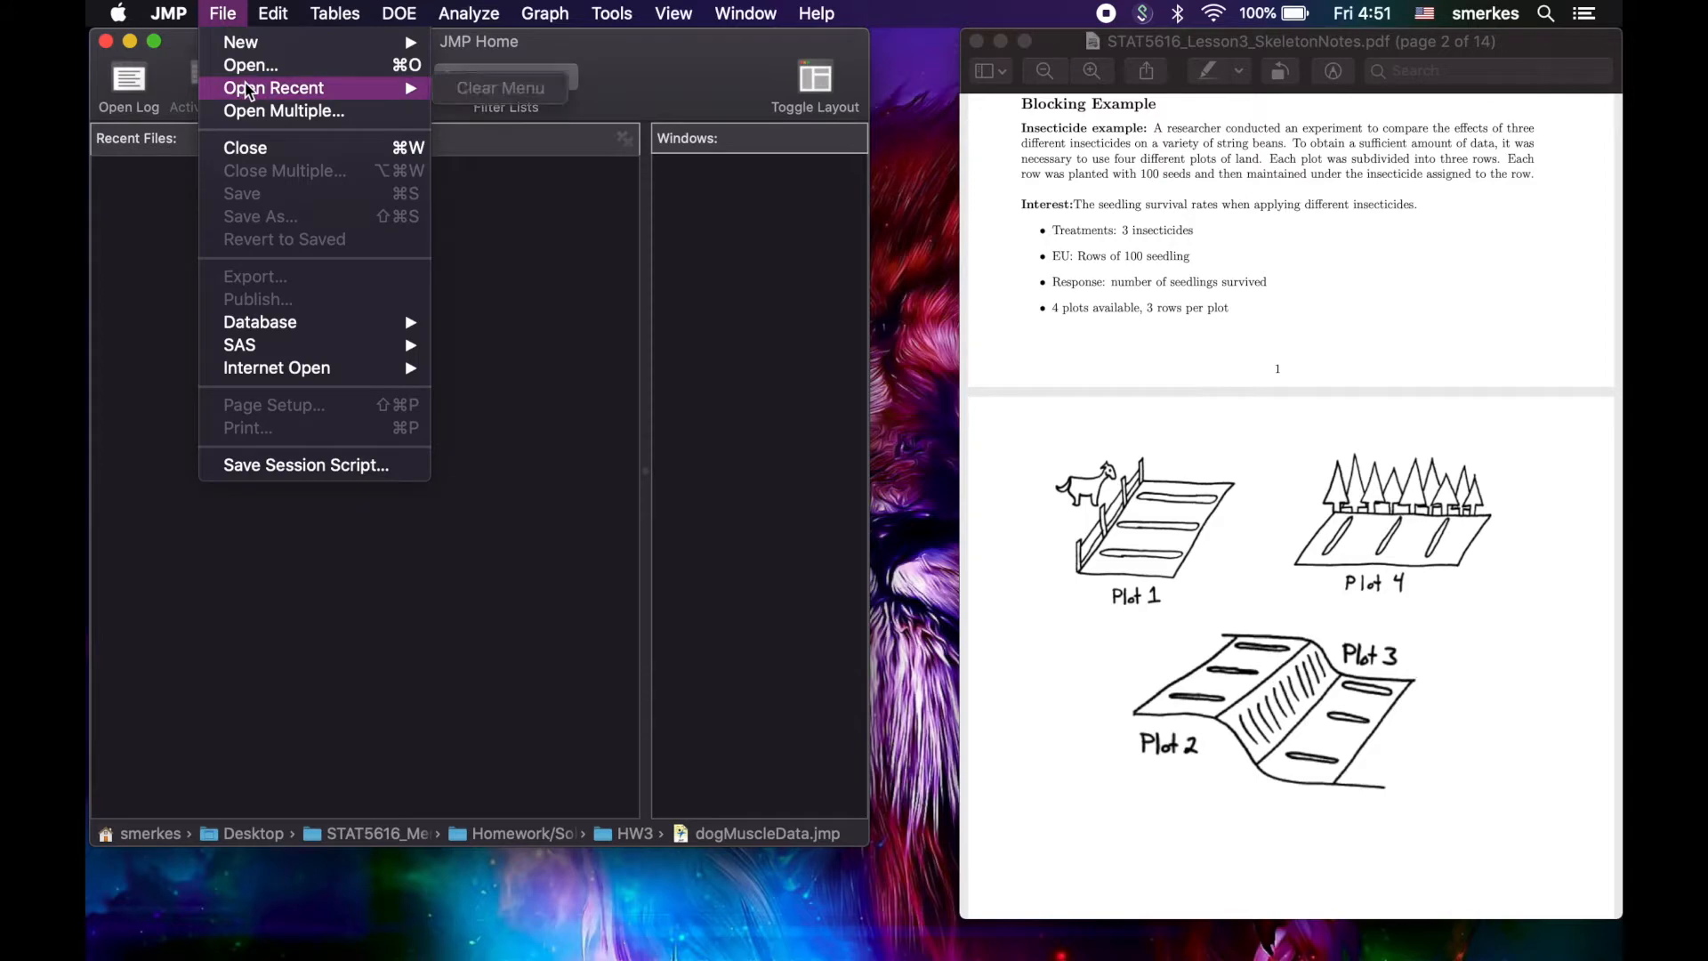
pyautogui.moveTo(249, 42)
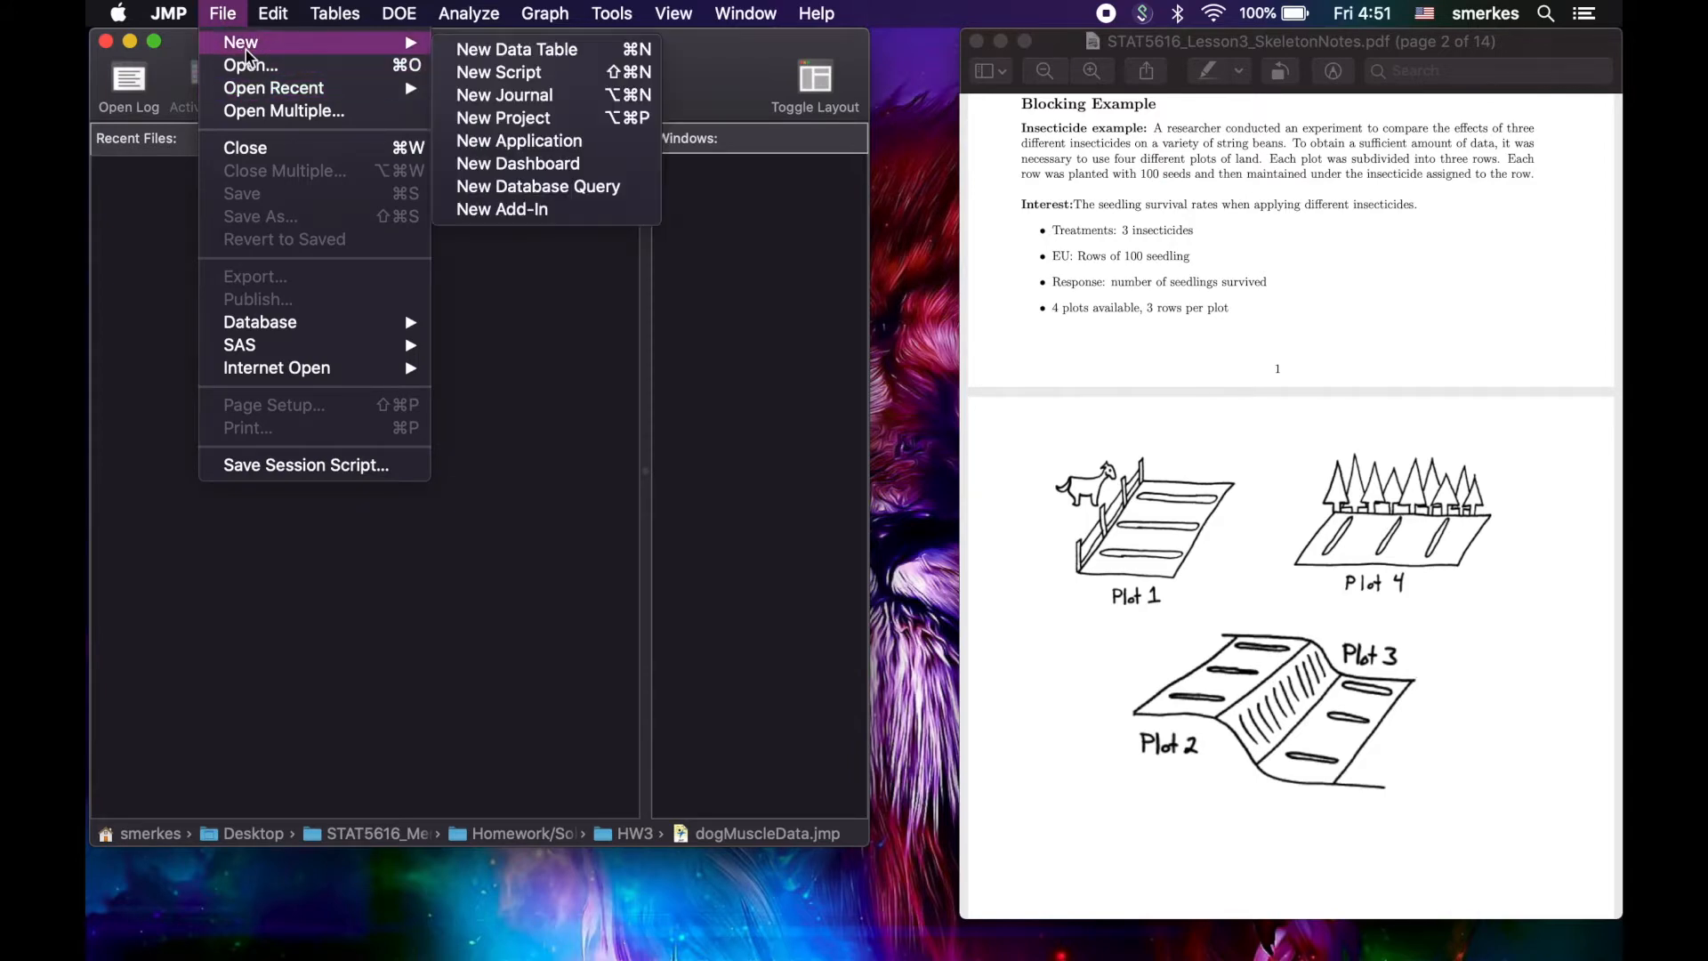
pyautogui.click(270, 68)
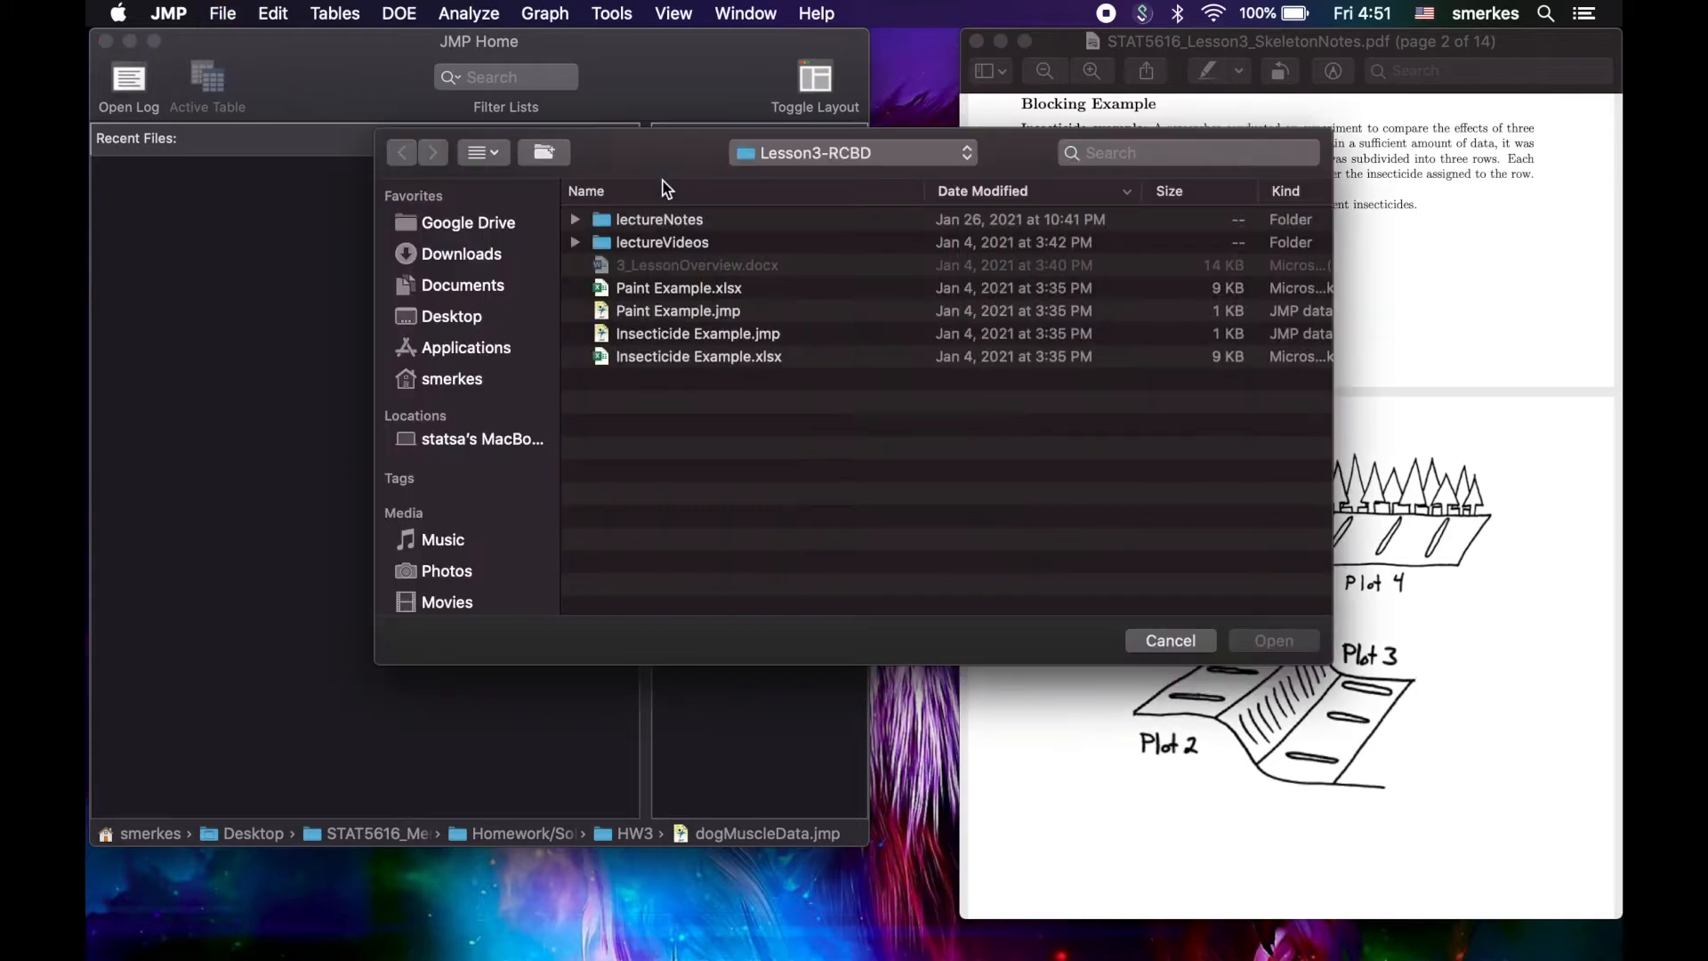
pyautogui.doubleClick(710, 338)
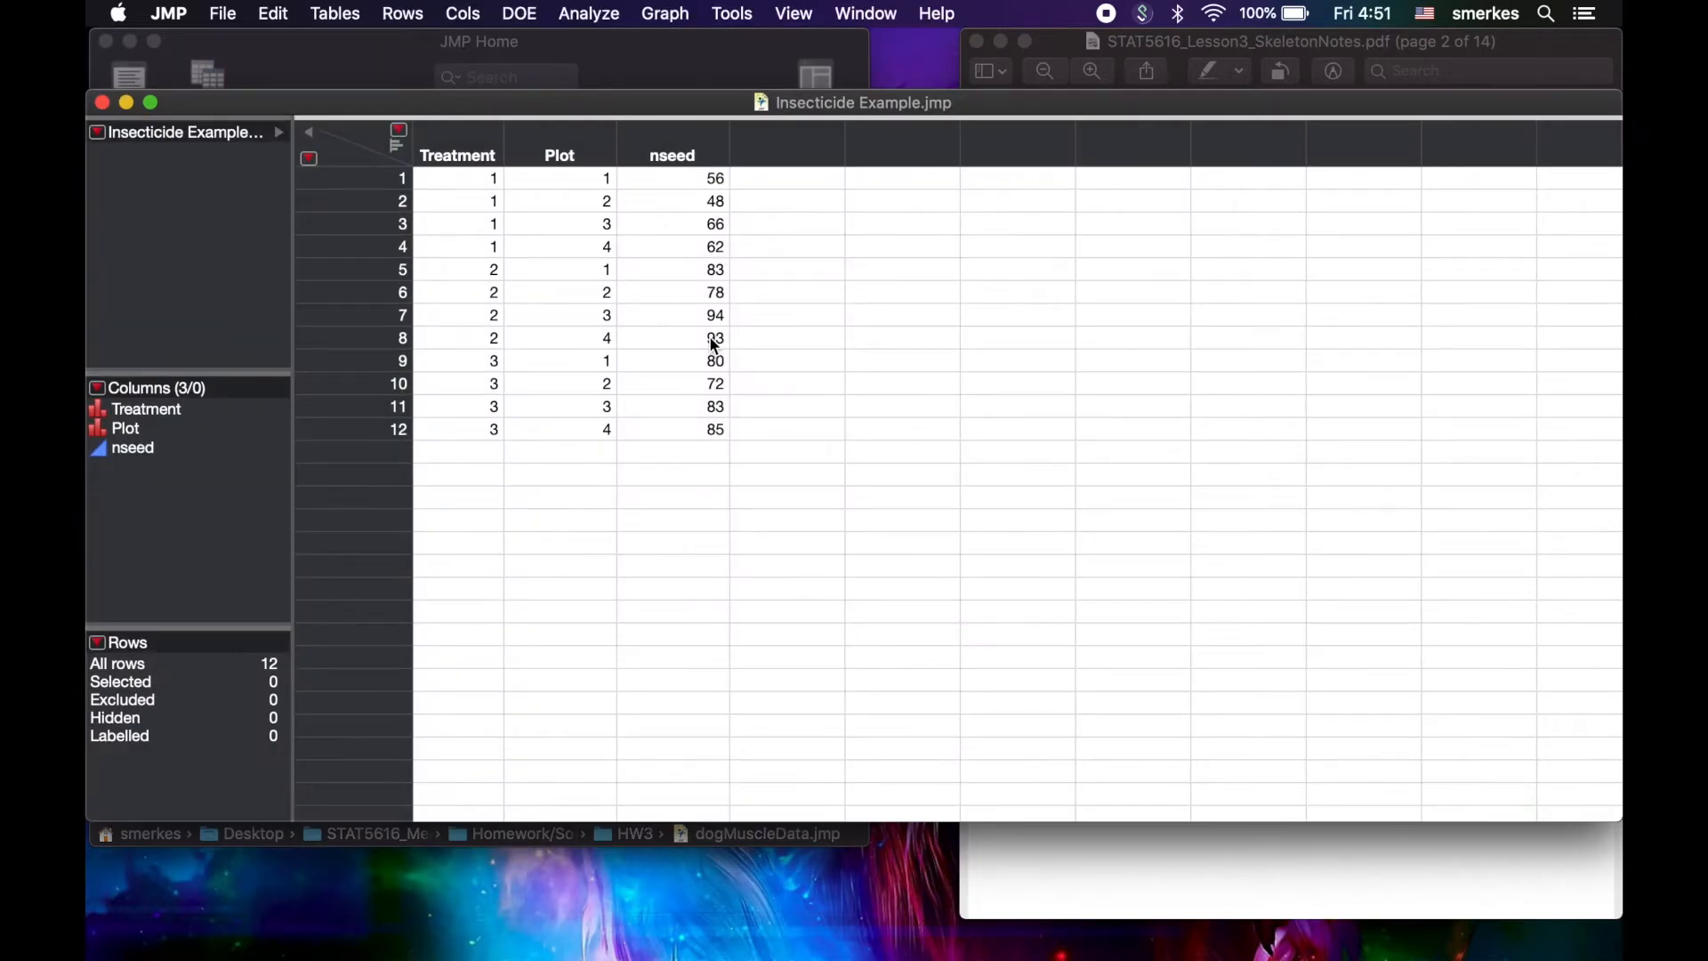
# Step: Switch to the lesson notes PDF and review the insecticide example's treatments and available plots
pyautogui.click(1008, 888)
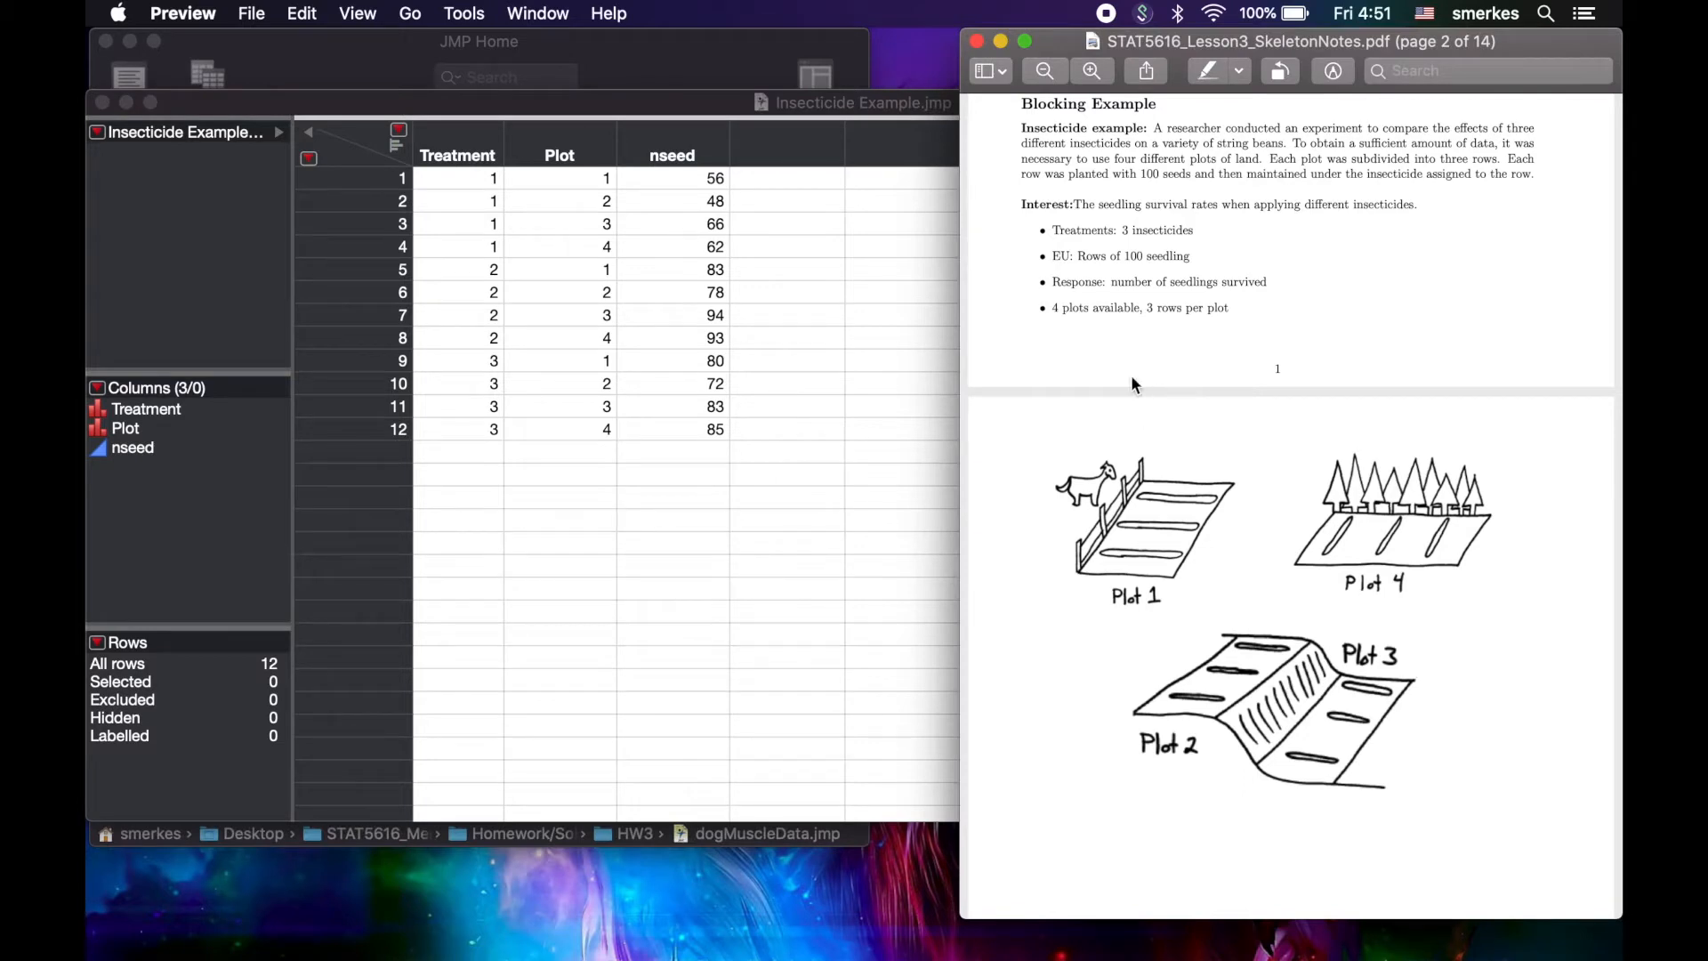
pyautogui.moveTo(1052, 230); pyautogui.dragTo(1196, 229)
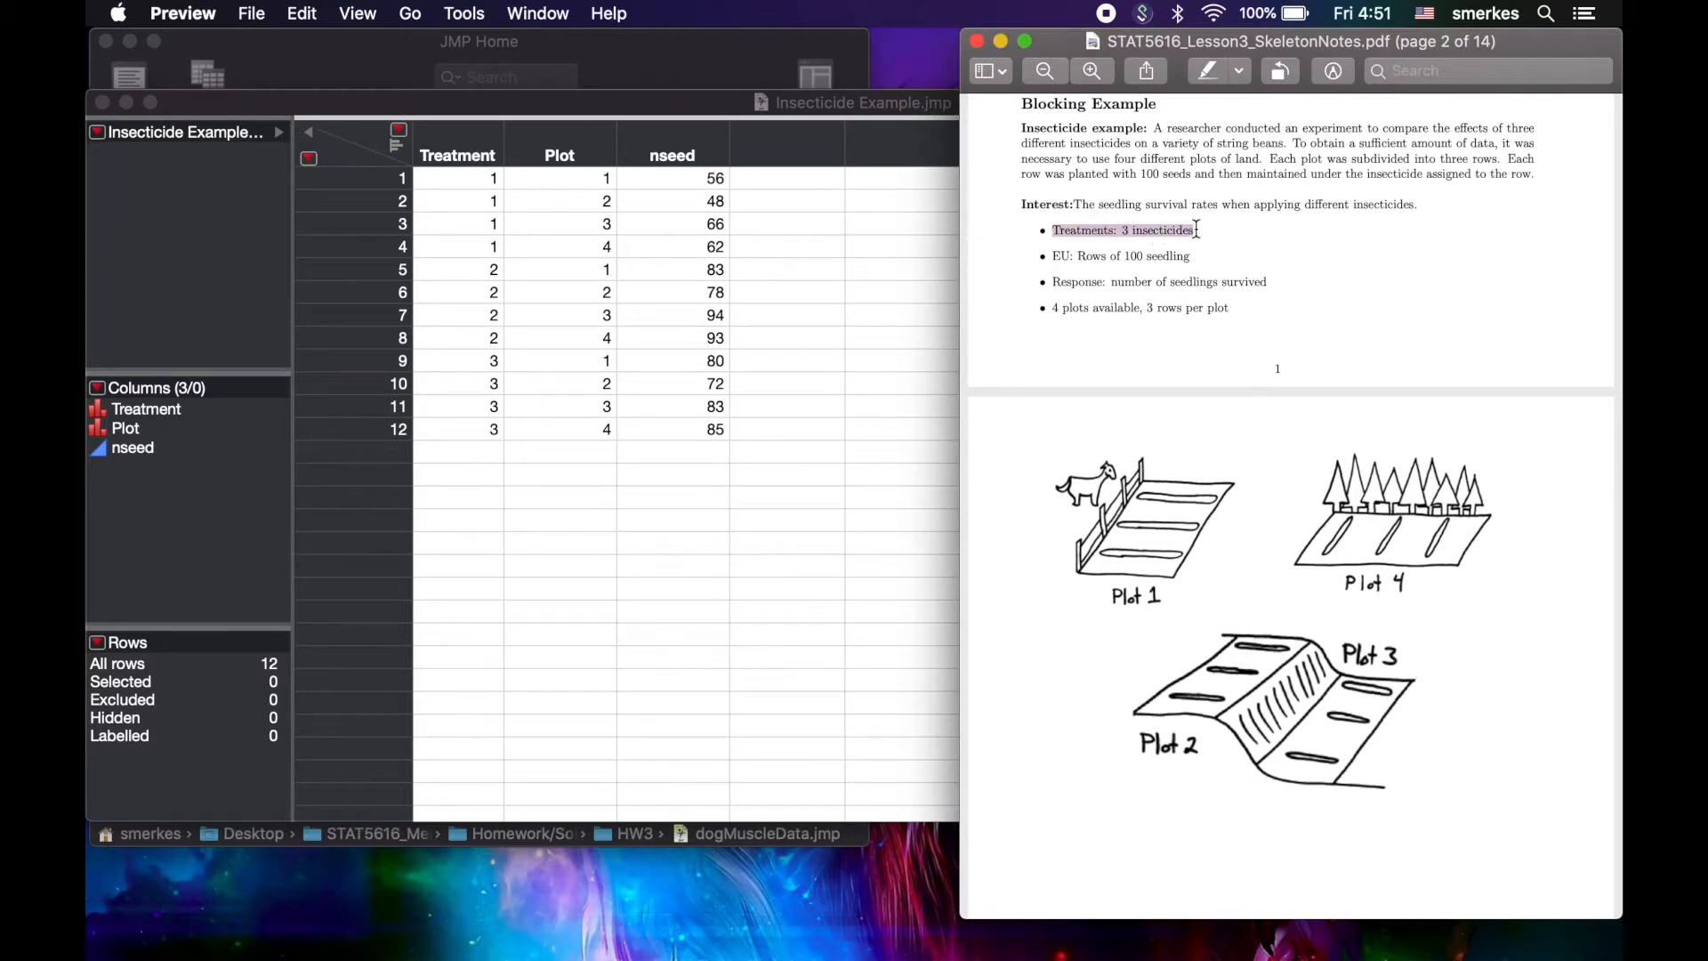
pyautogui.moveTo(1056, 318); pyautogui.dragTo(1120, 306)
pyautogui.click(1119, 307)
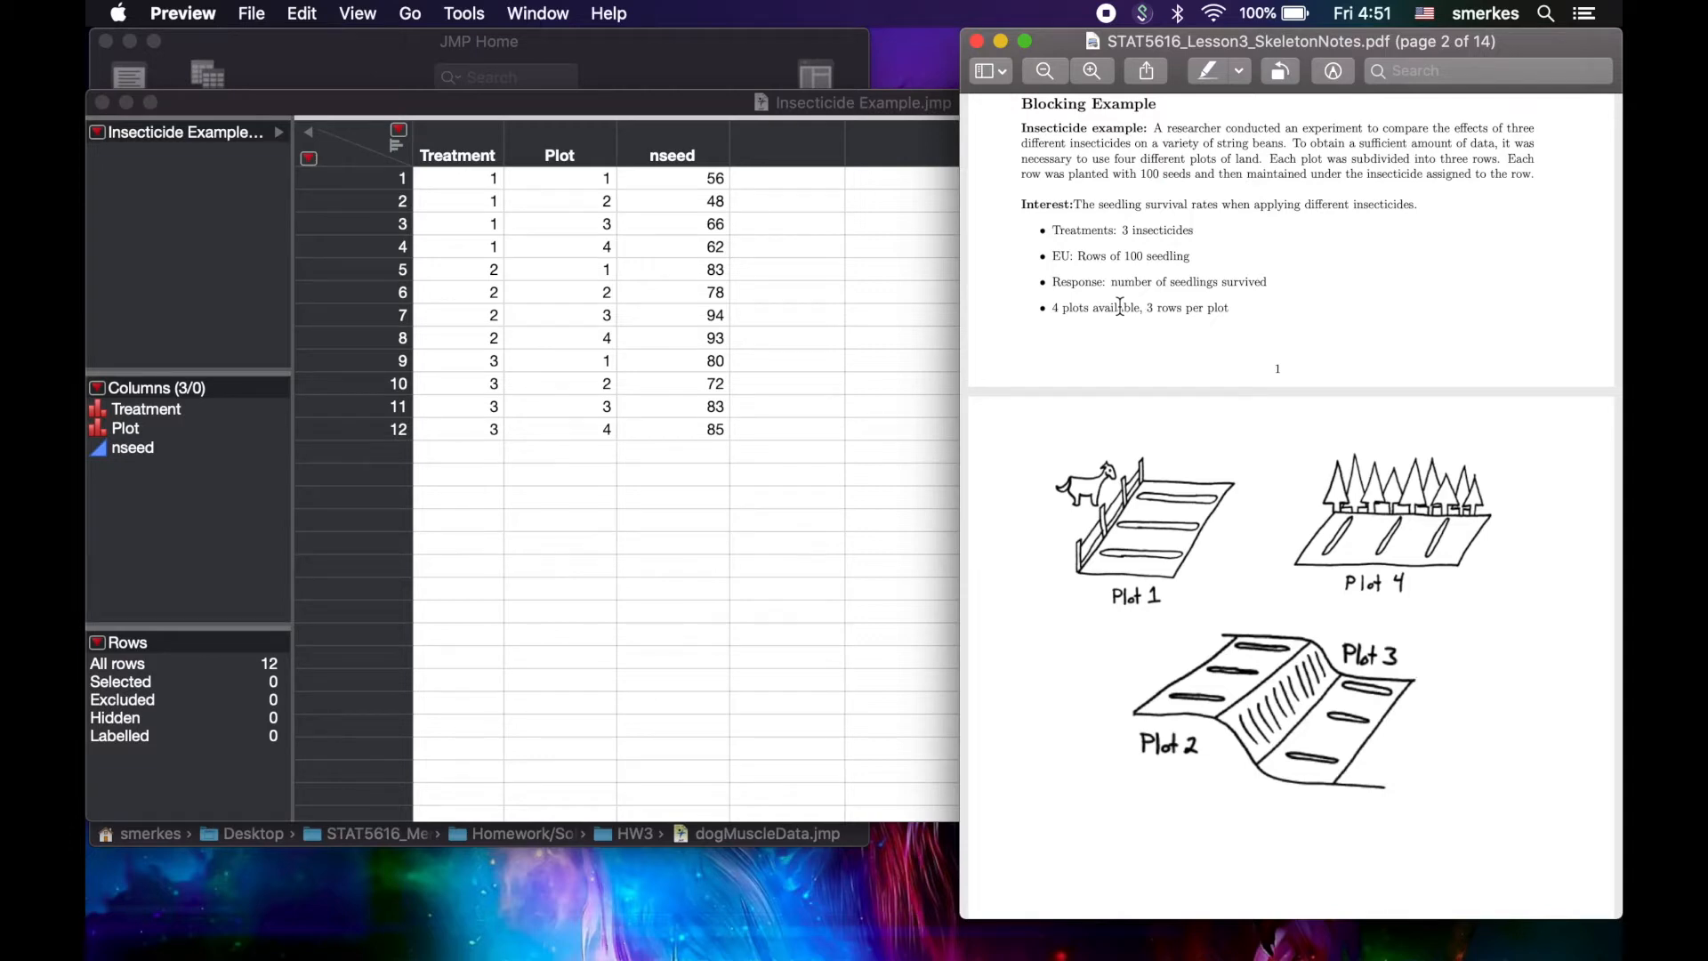
# Step: Return to the insecticide data table in JMP and set up a new column named TrtMeans
pyautogui.click(731, 105)
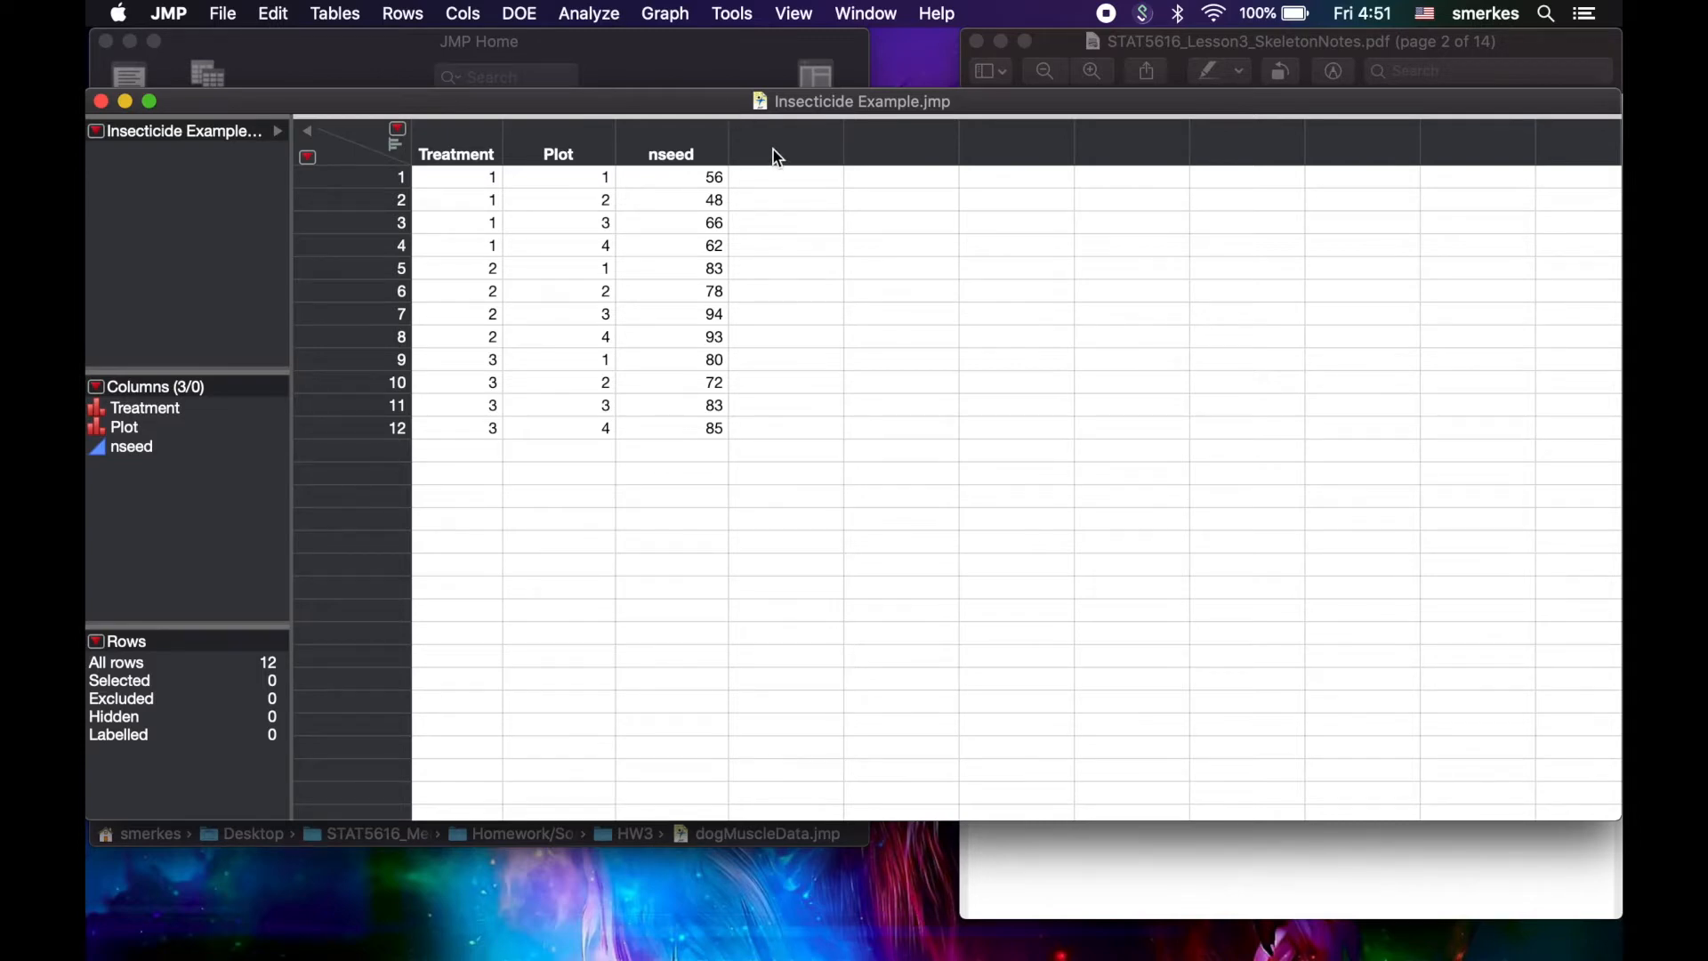
pyautogui.rightClick(819, 162)
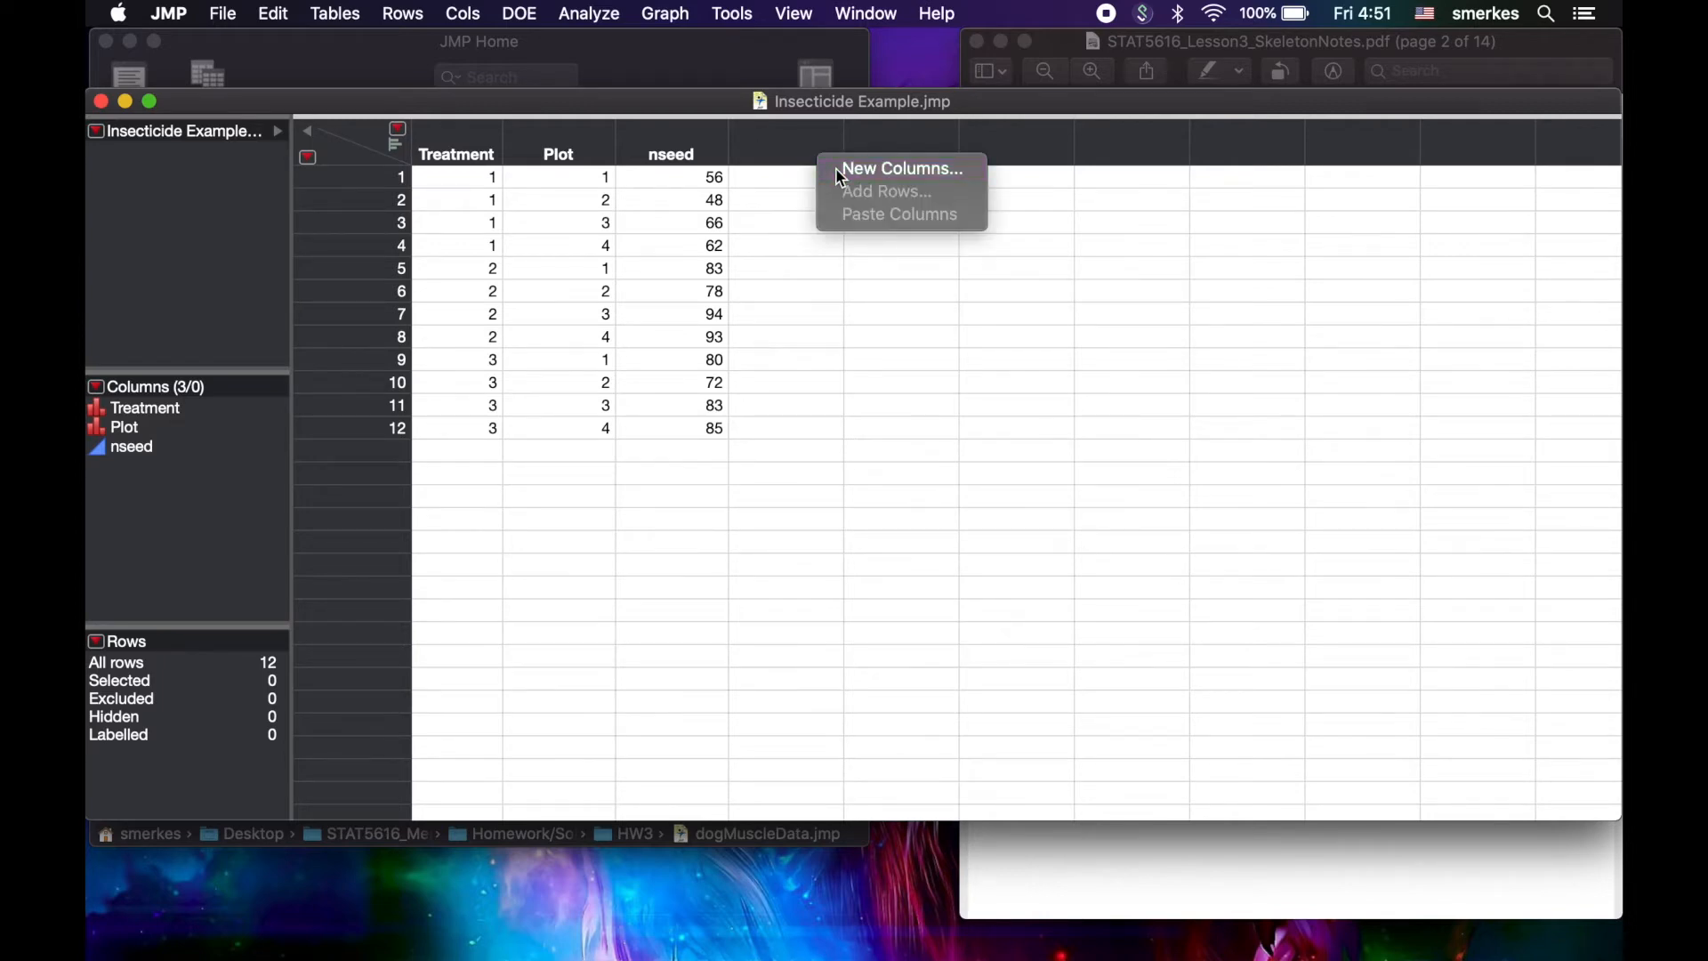
pyautogui.click(835, 167)
pyautogui.write('TrtMean')
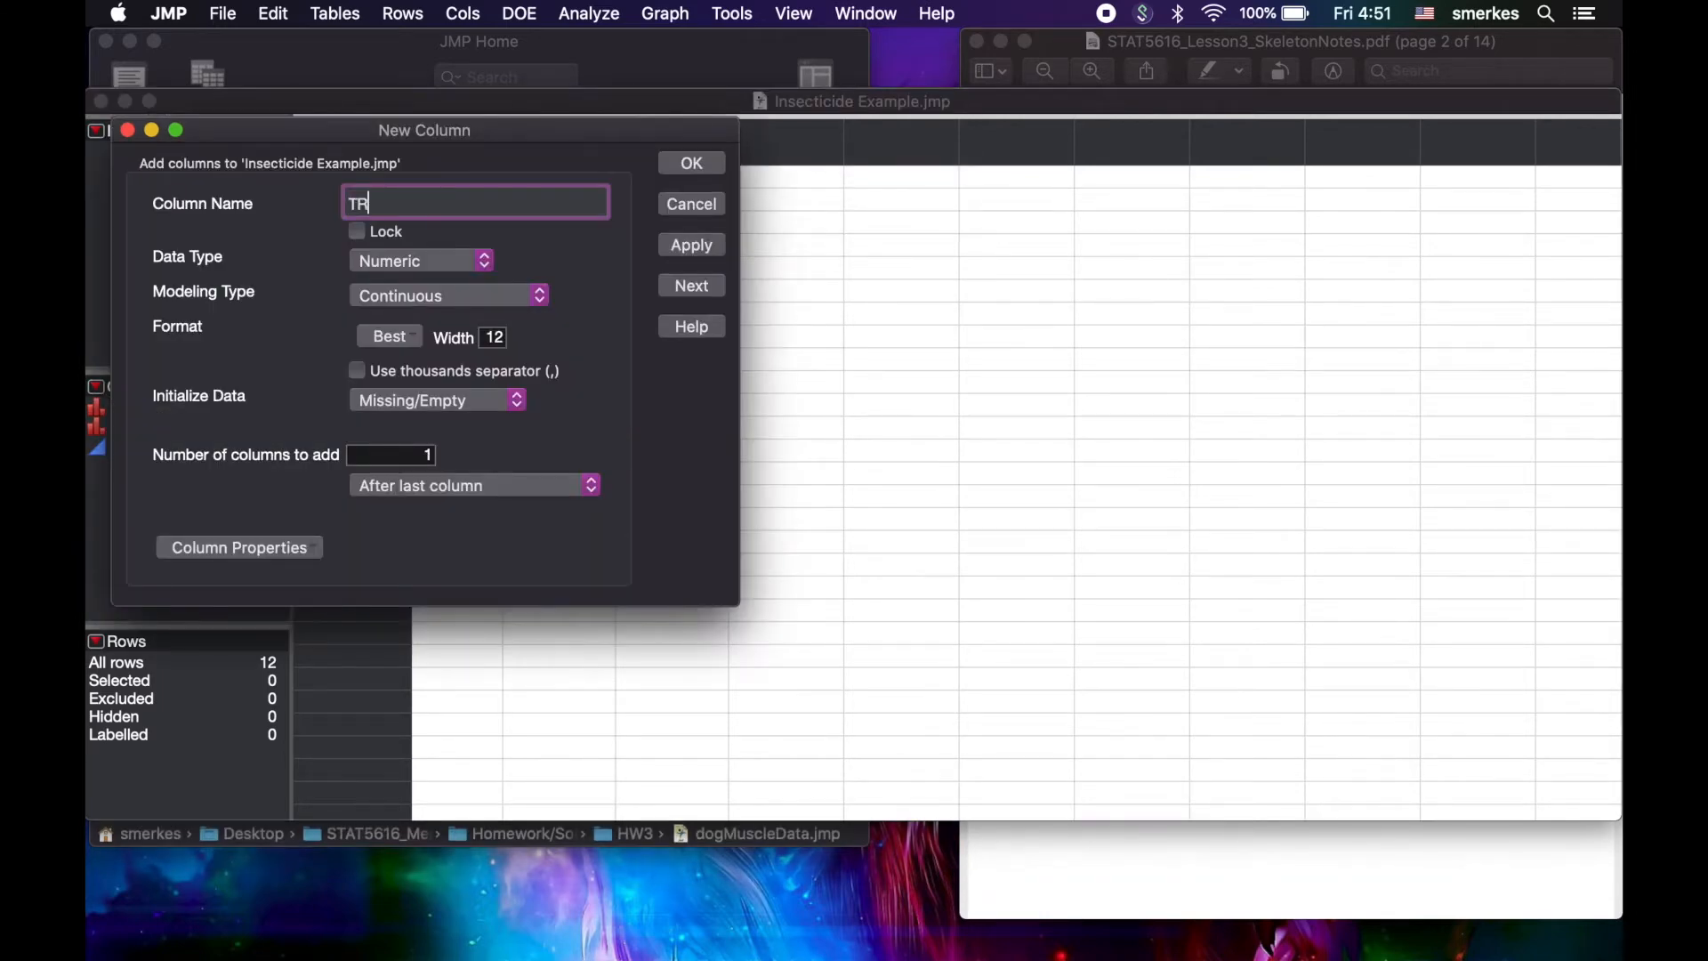
pyautogui.write('s')
# Step: Add a Formula property to the TrtMeans column and insert the statistical function Col Mean
pyautogui.click(317, 547)
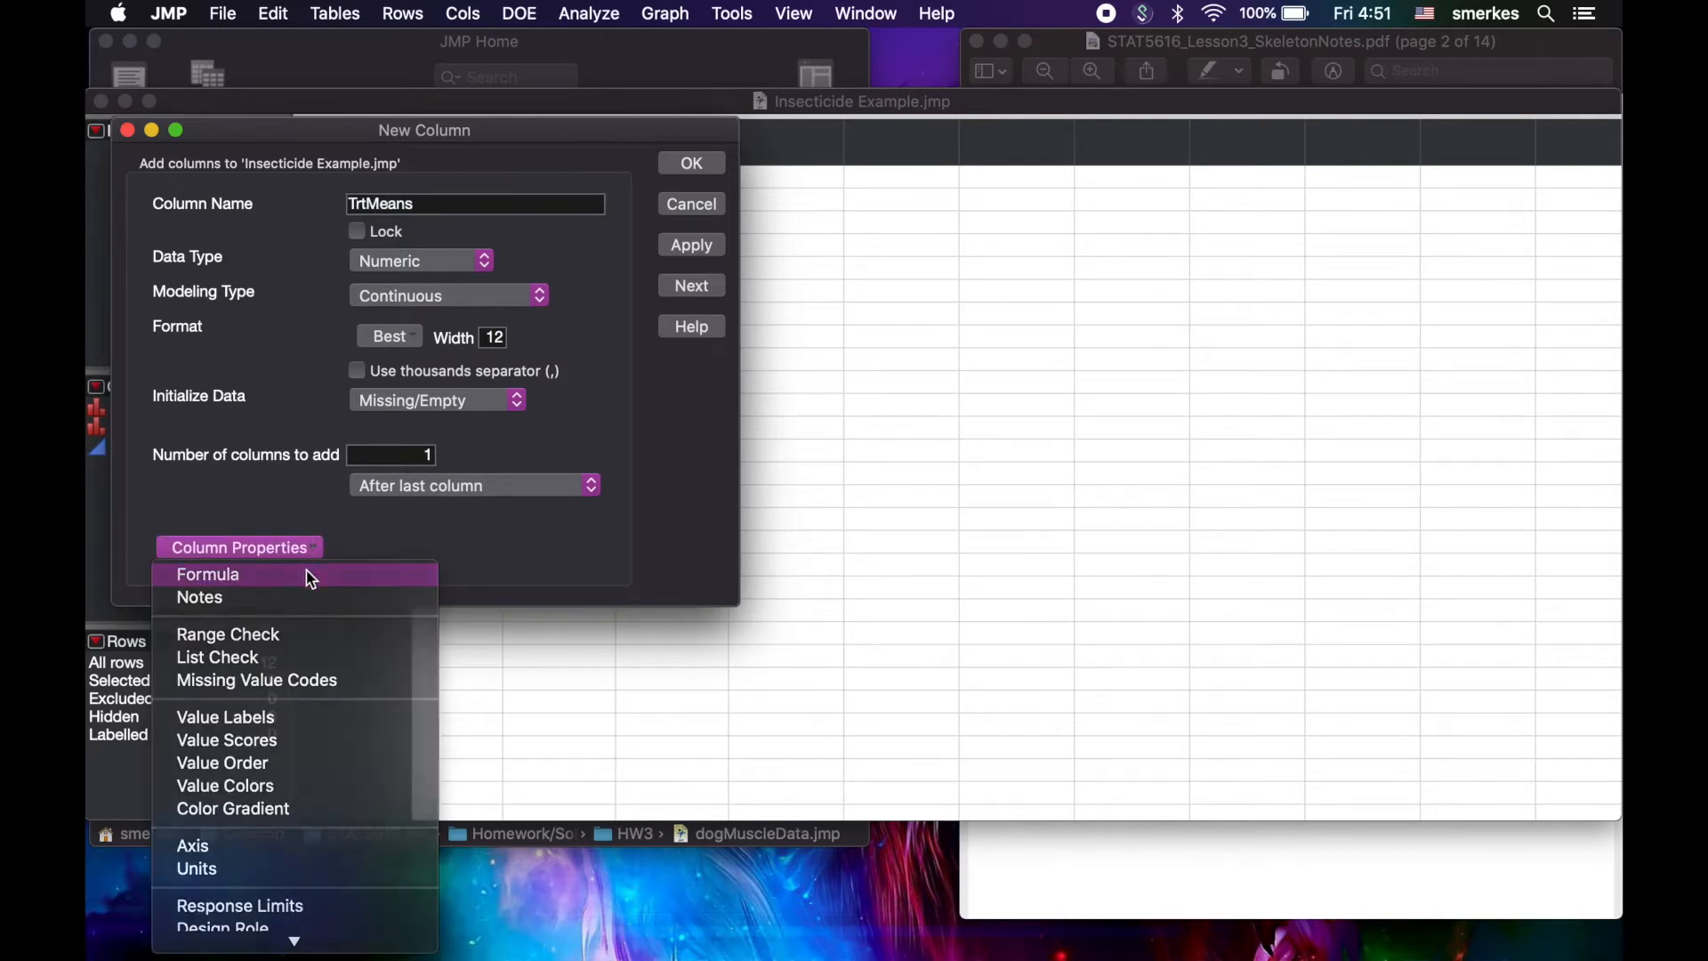
pyautogui.click(307, 575)
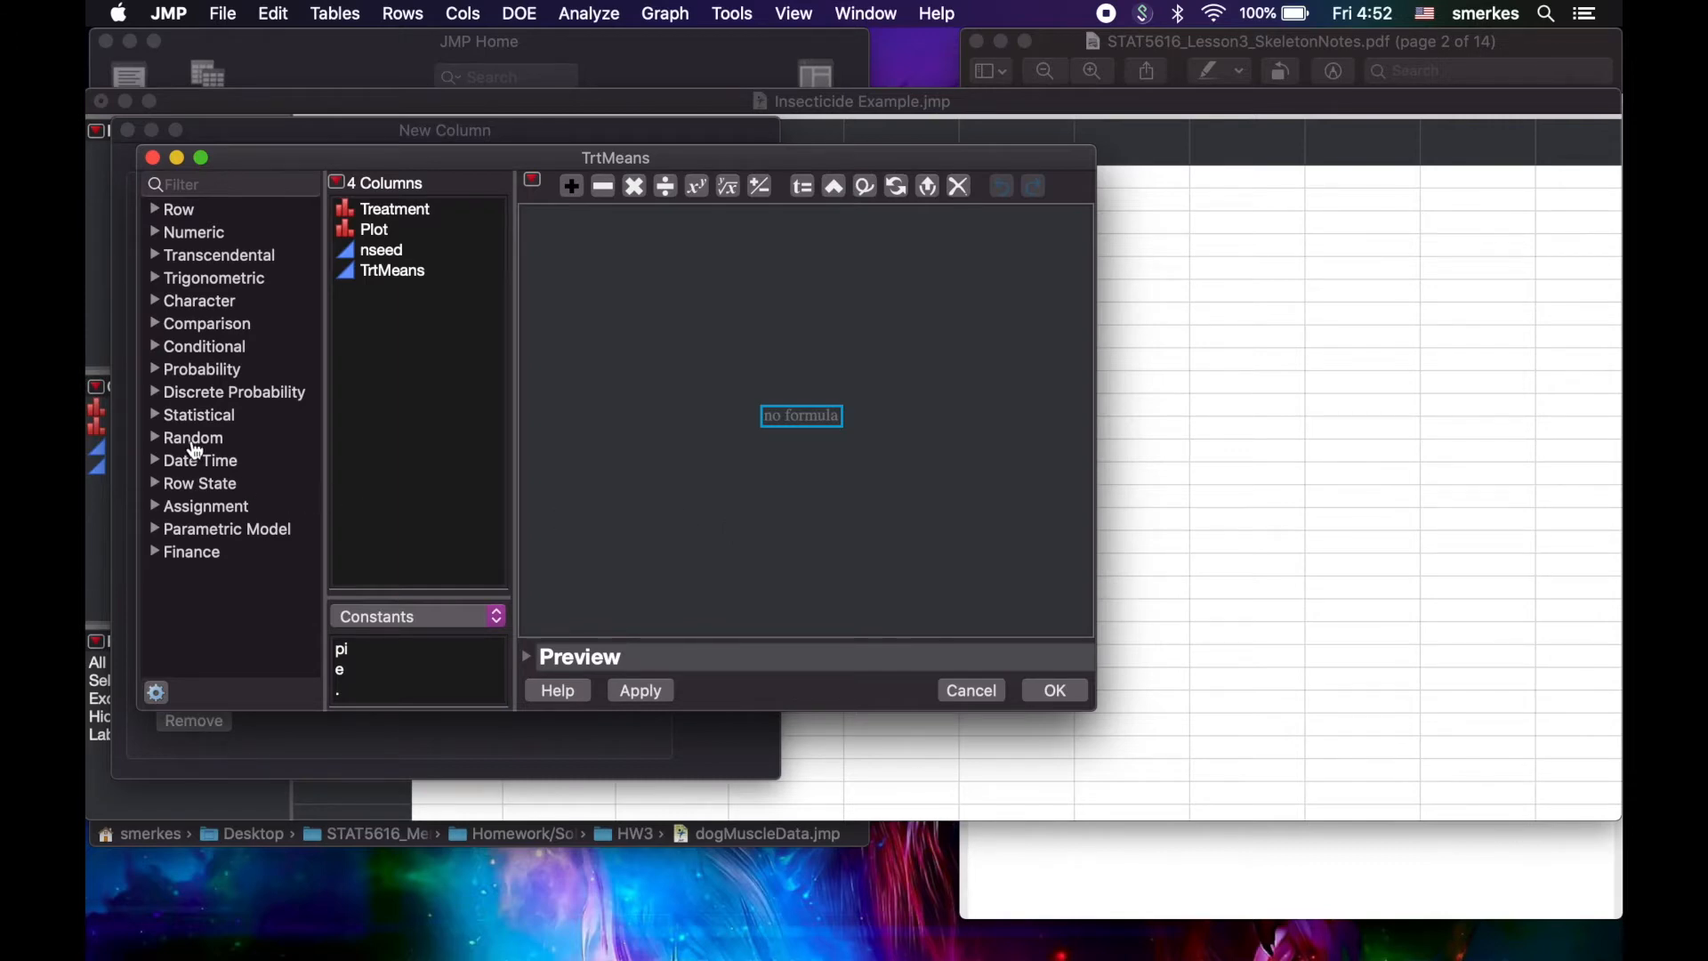
pyautogui.click(159, 417)
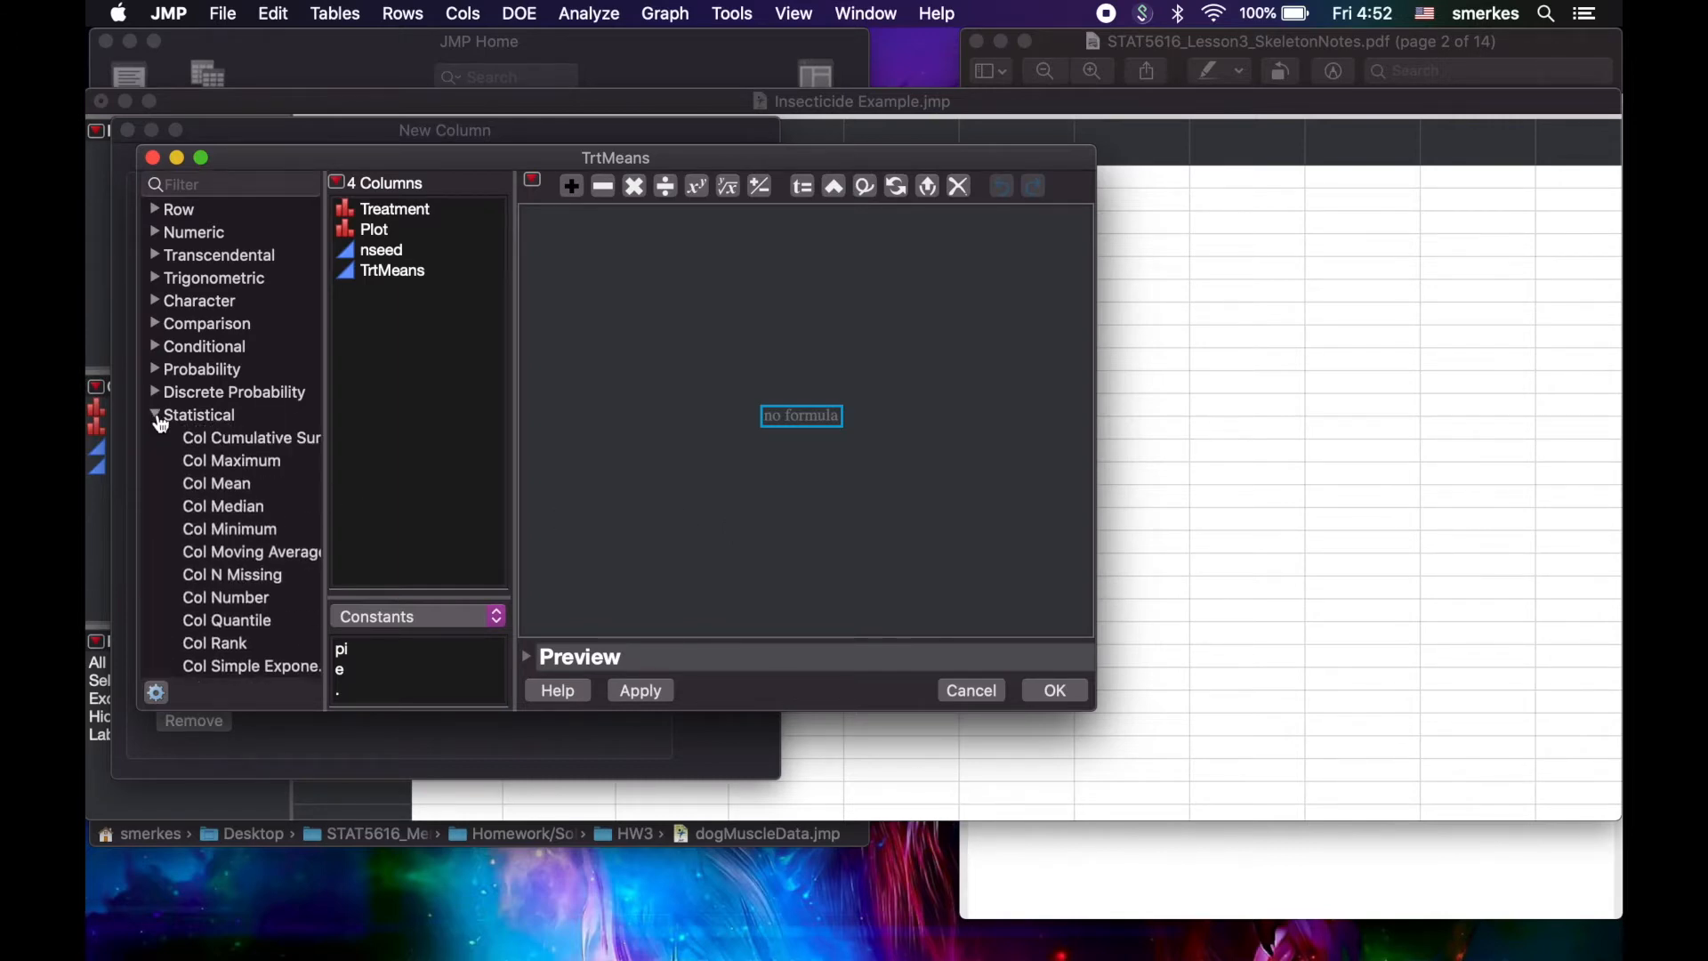
pyautogui.click(226, 485)
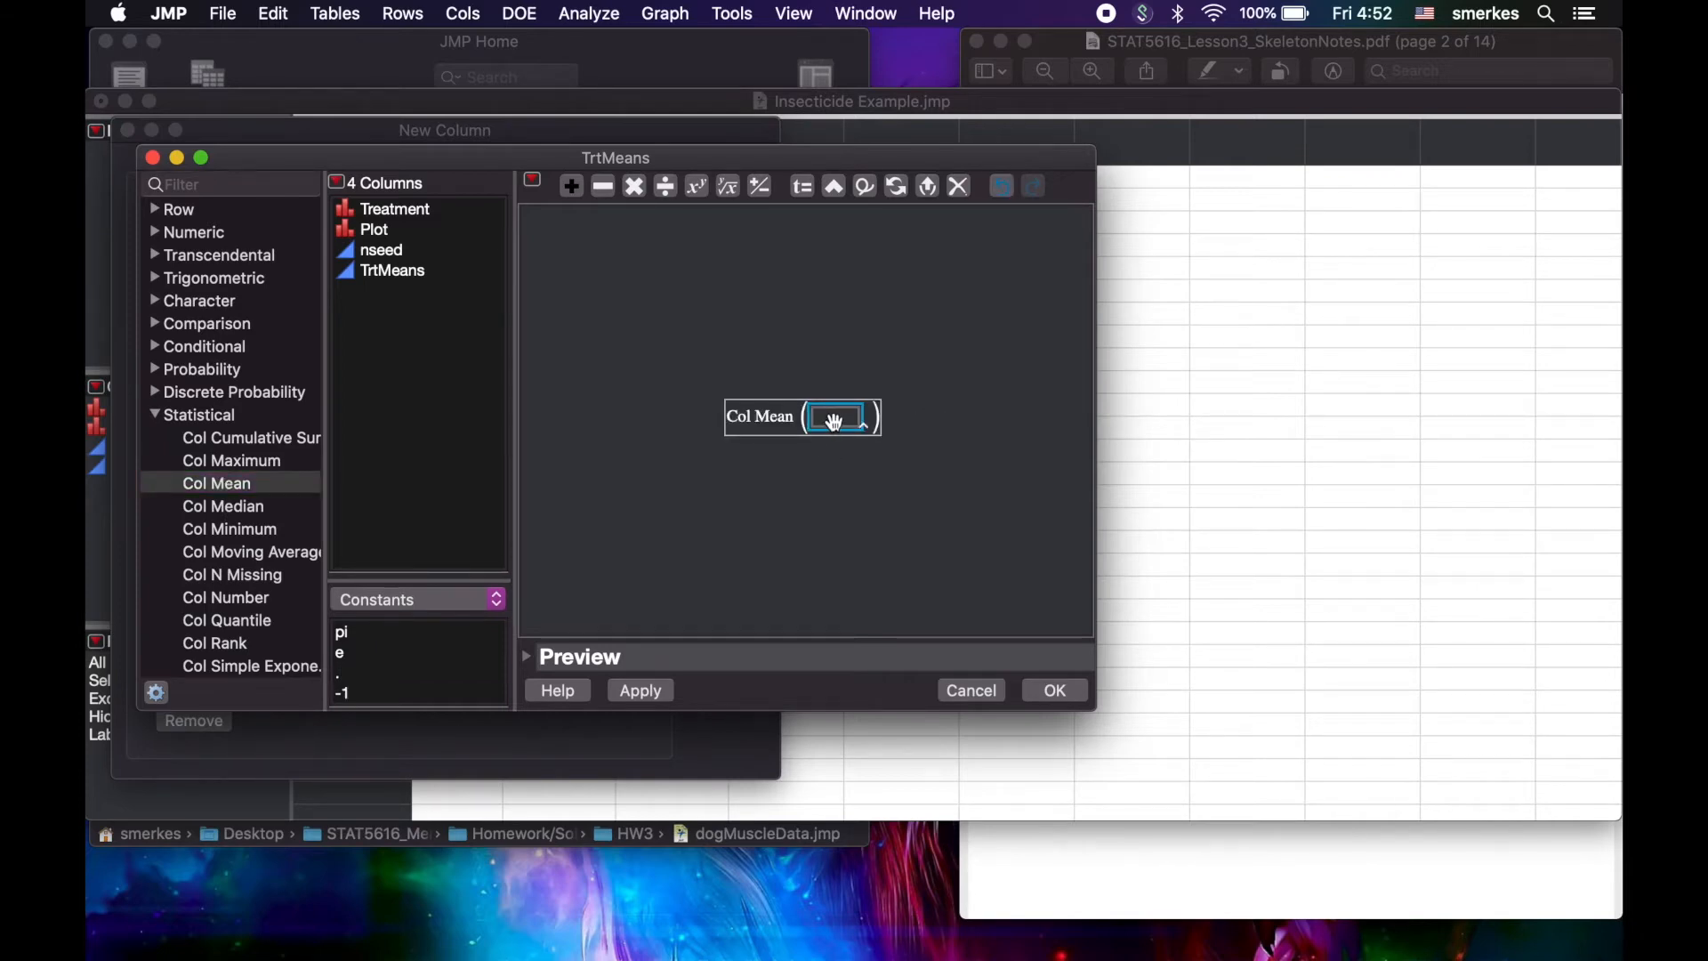
pyautogui.doubleClick(835, 421)
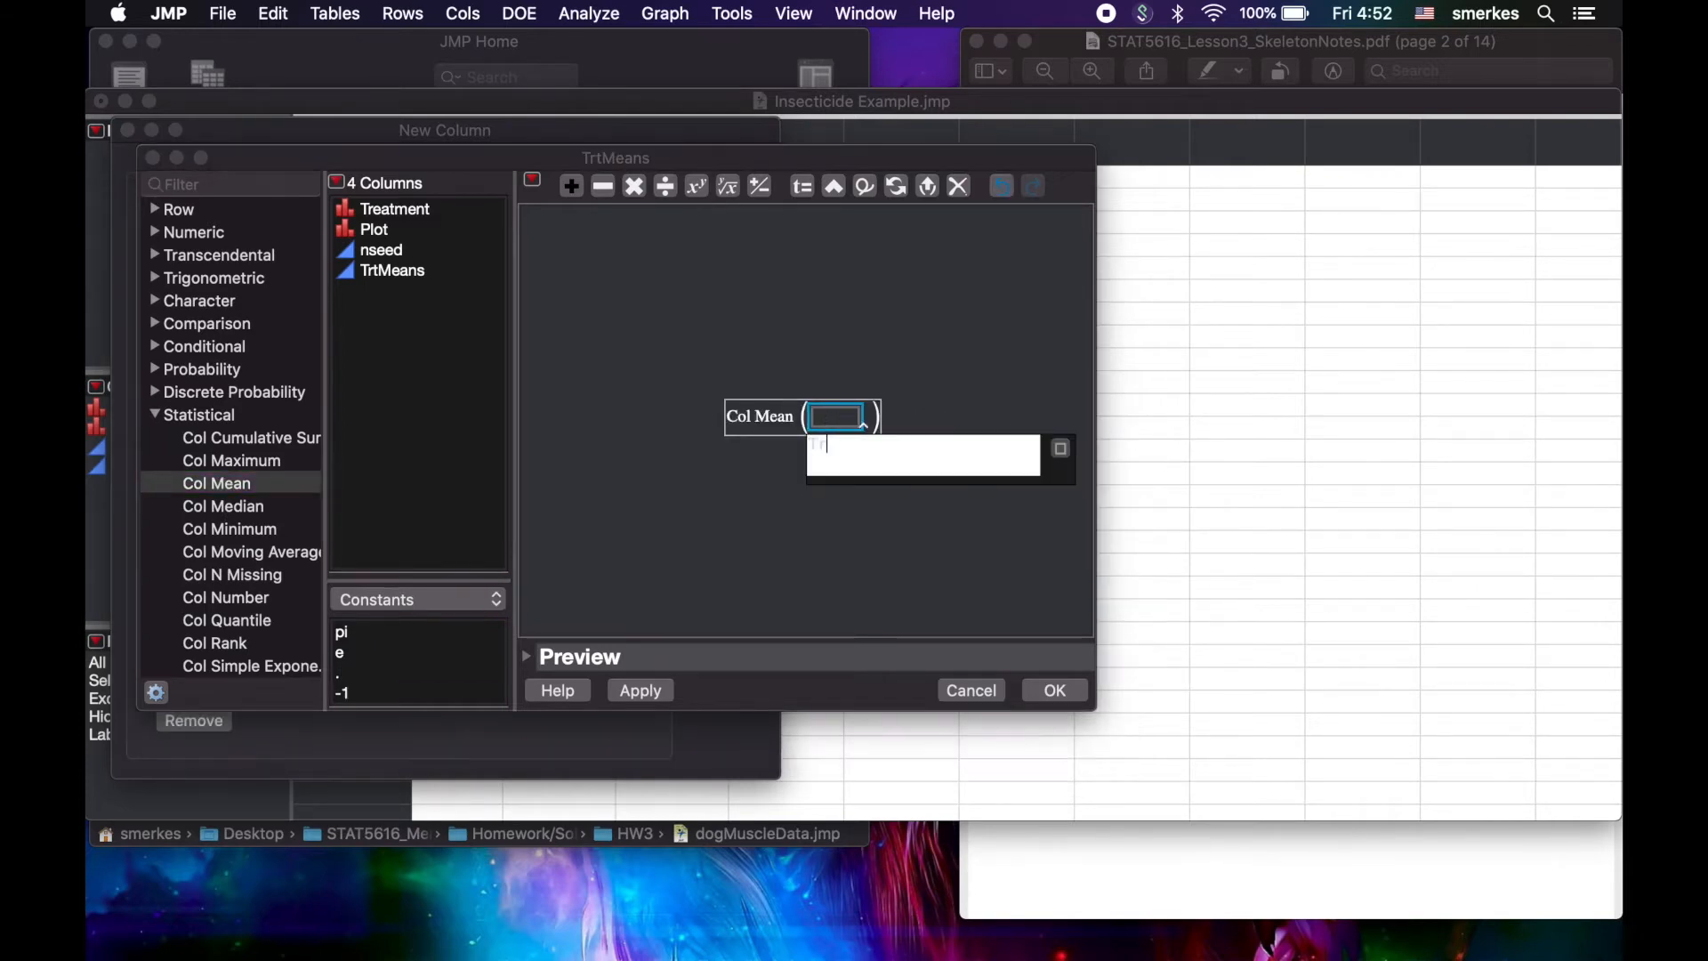
pyautogui.write(':')
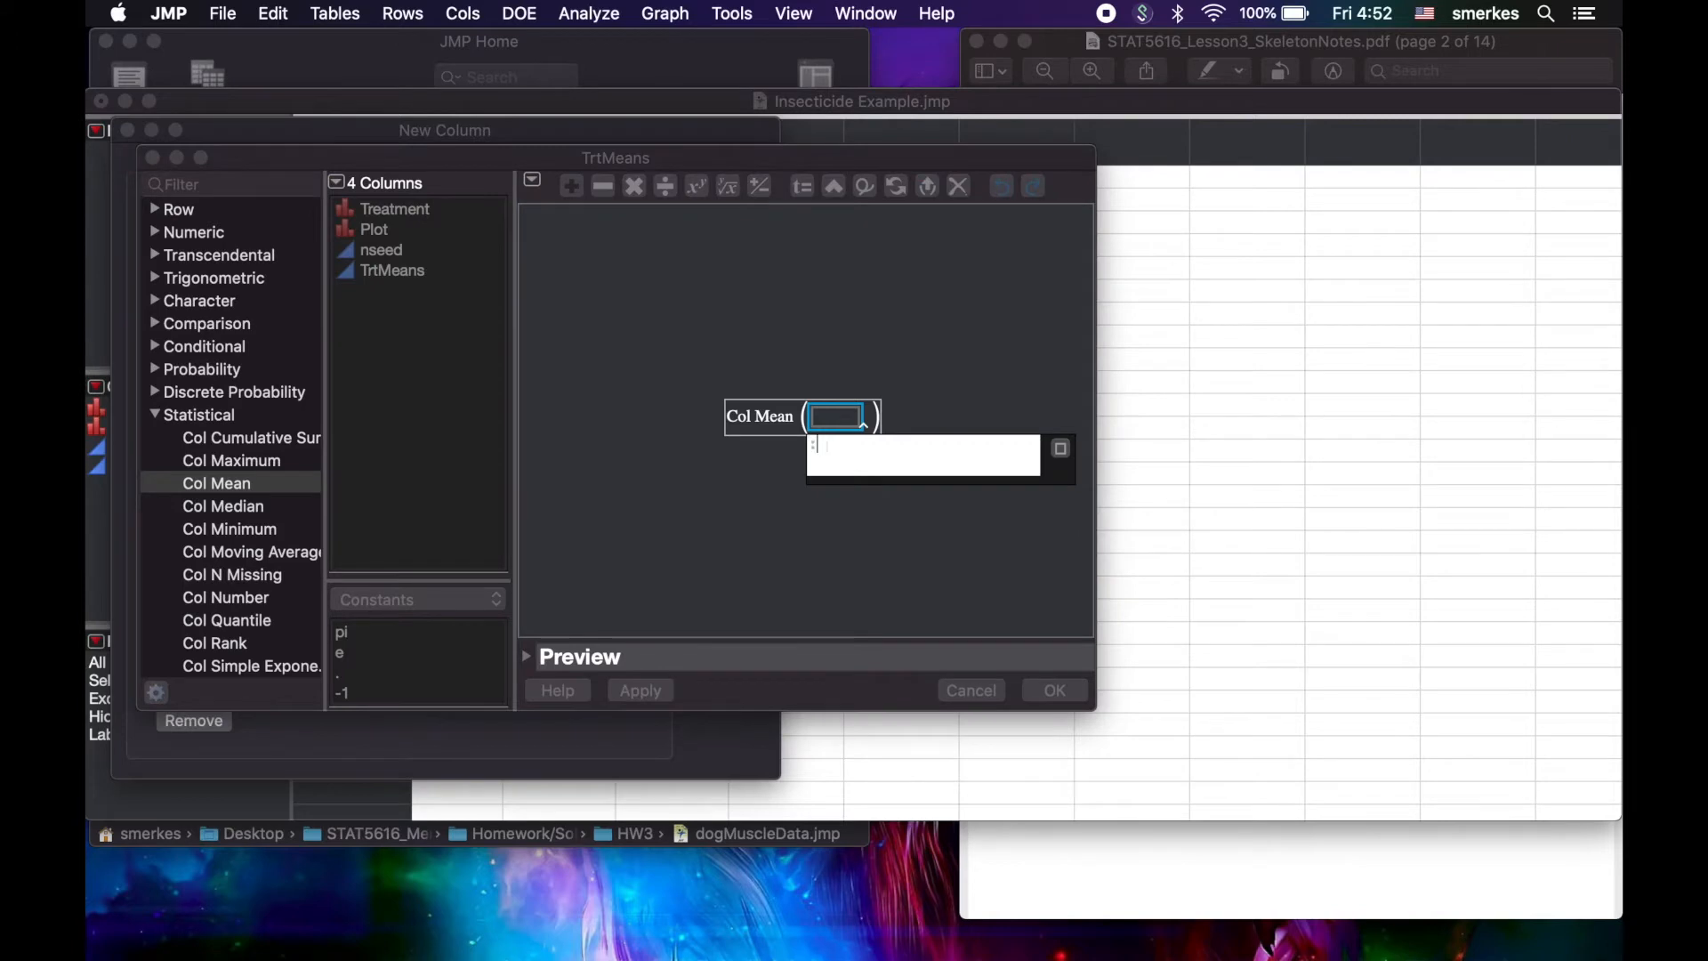
pyautogui.moveTo(764, 157); pyautogui.dragTo(766, 172)
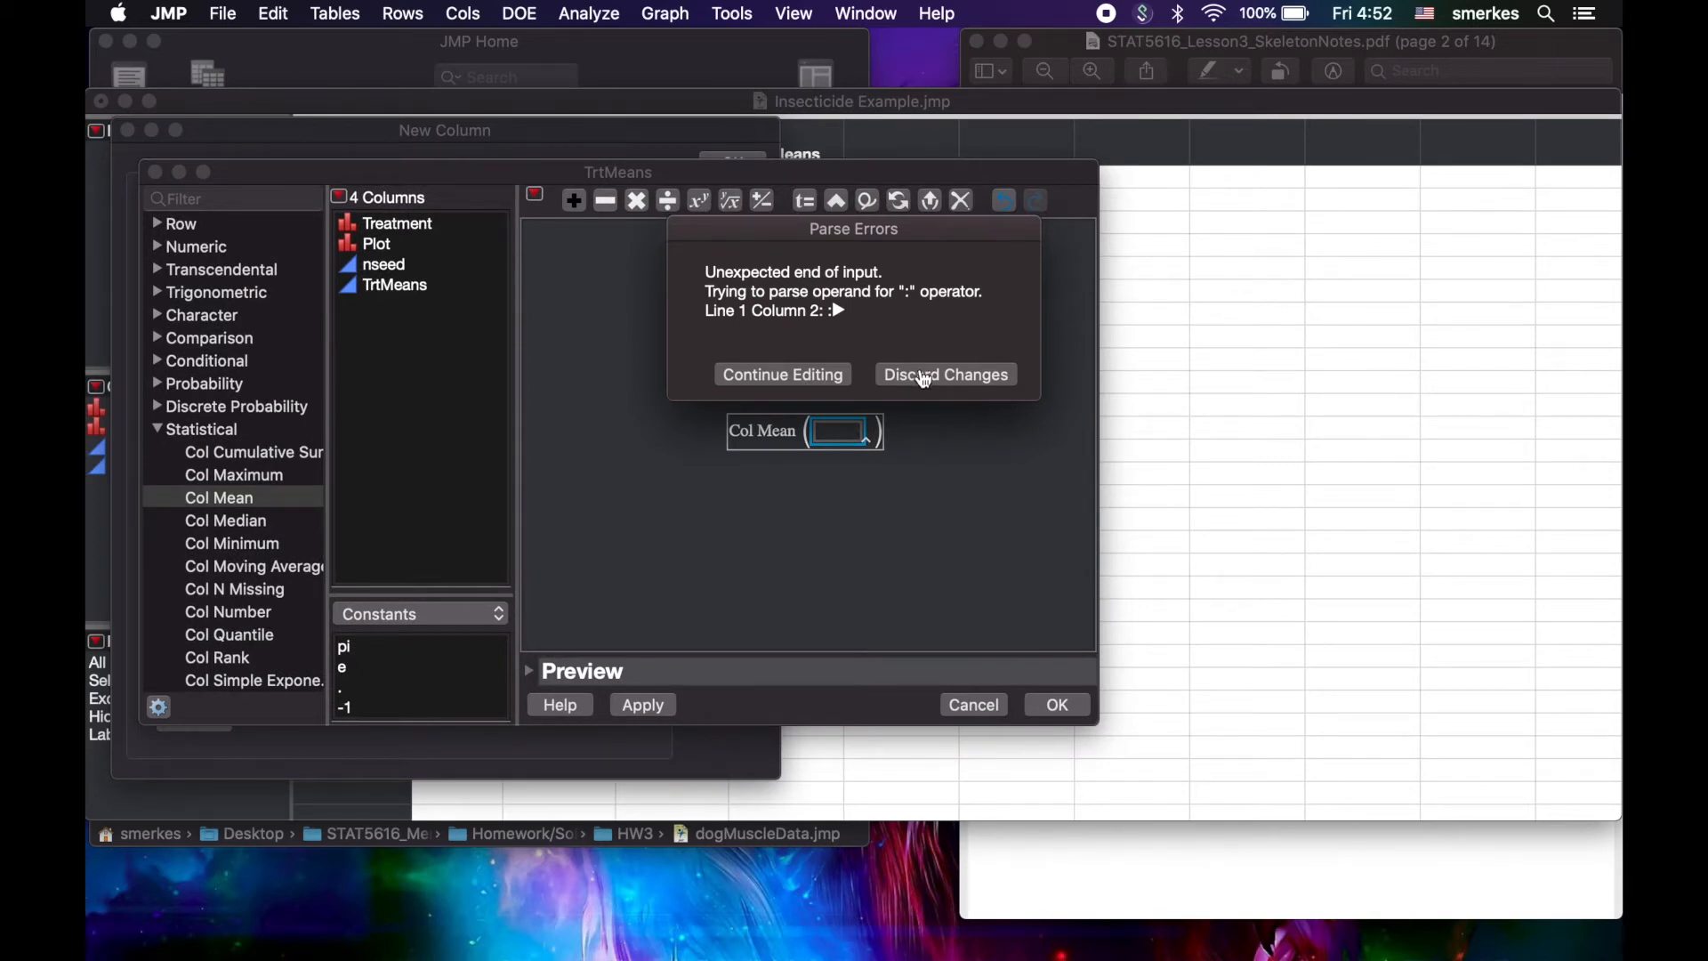
pyautogui.click(925, 378)
# Step: Set the Col Mean arguments to :nseed,:Treatment, then accept the formula and create the TrtMeans column
pyautogui.click(849, 429)
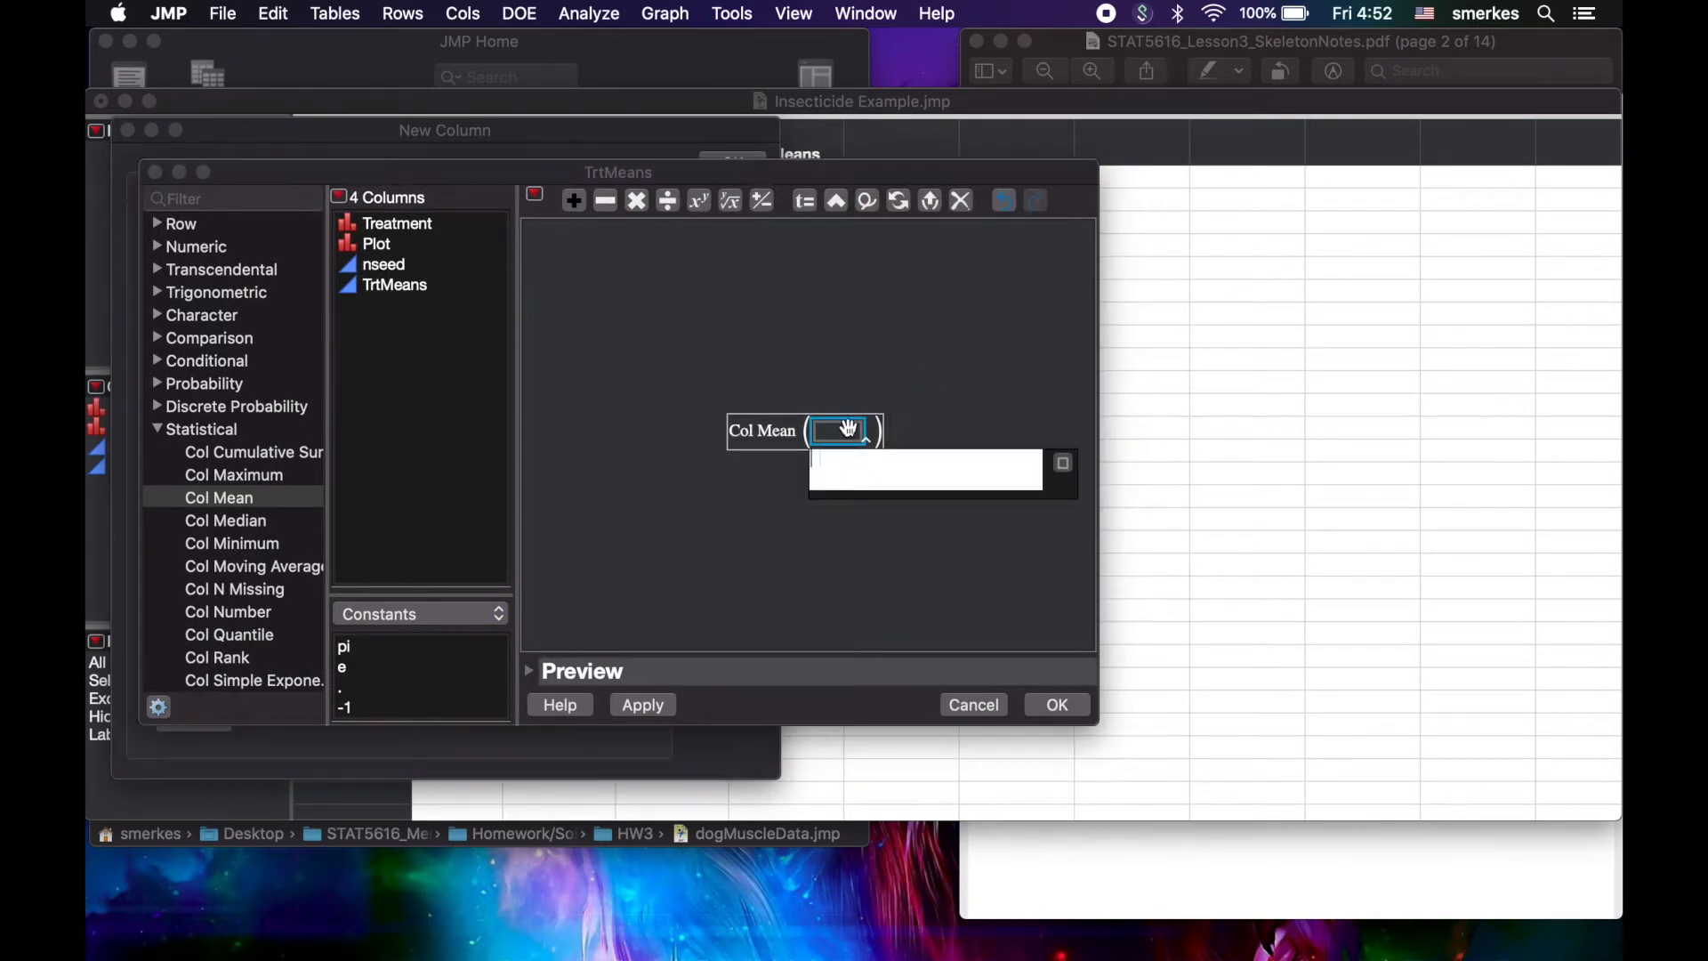
pyautogui.write(':nsee')
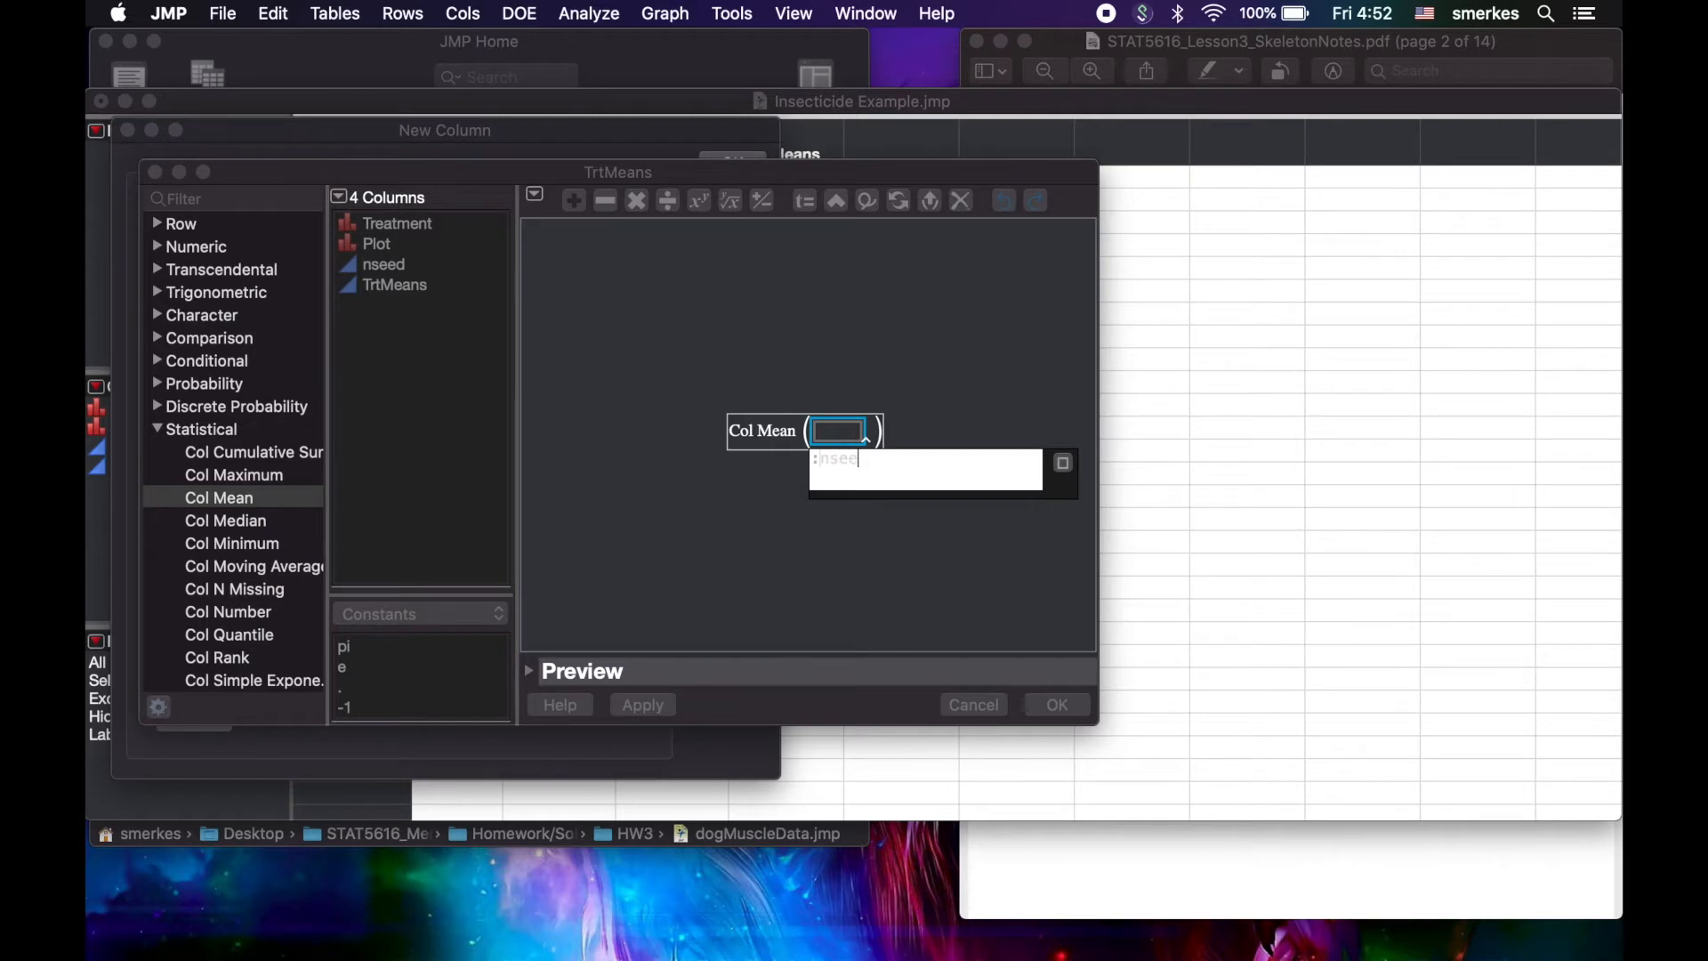
pyautogui.write('d,:Treatment')
pyautogui.press('Return')
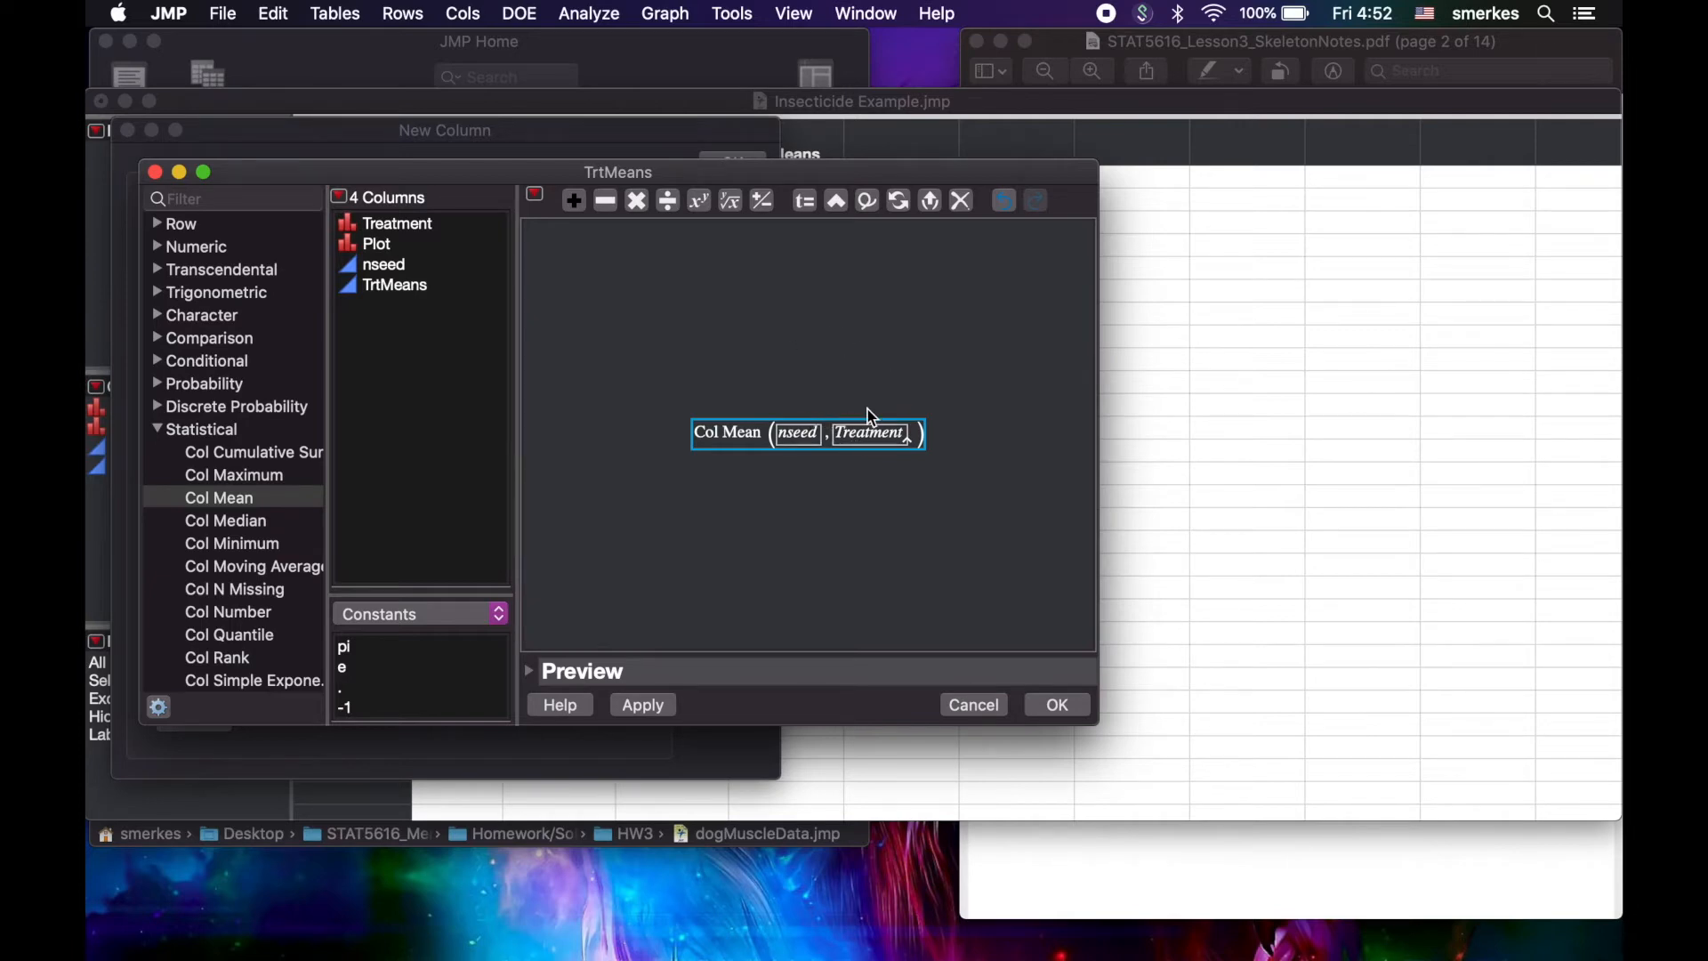
pyautogui.click(1048, 706)
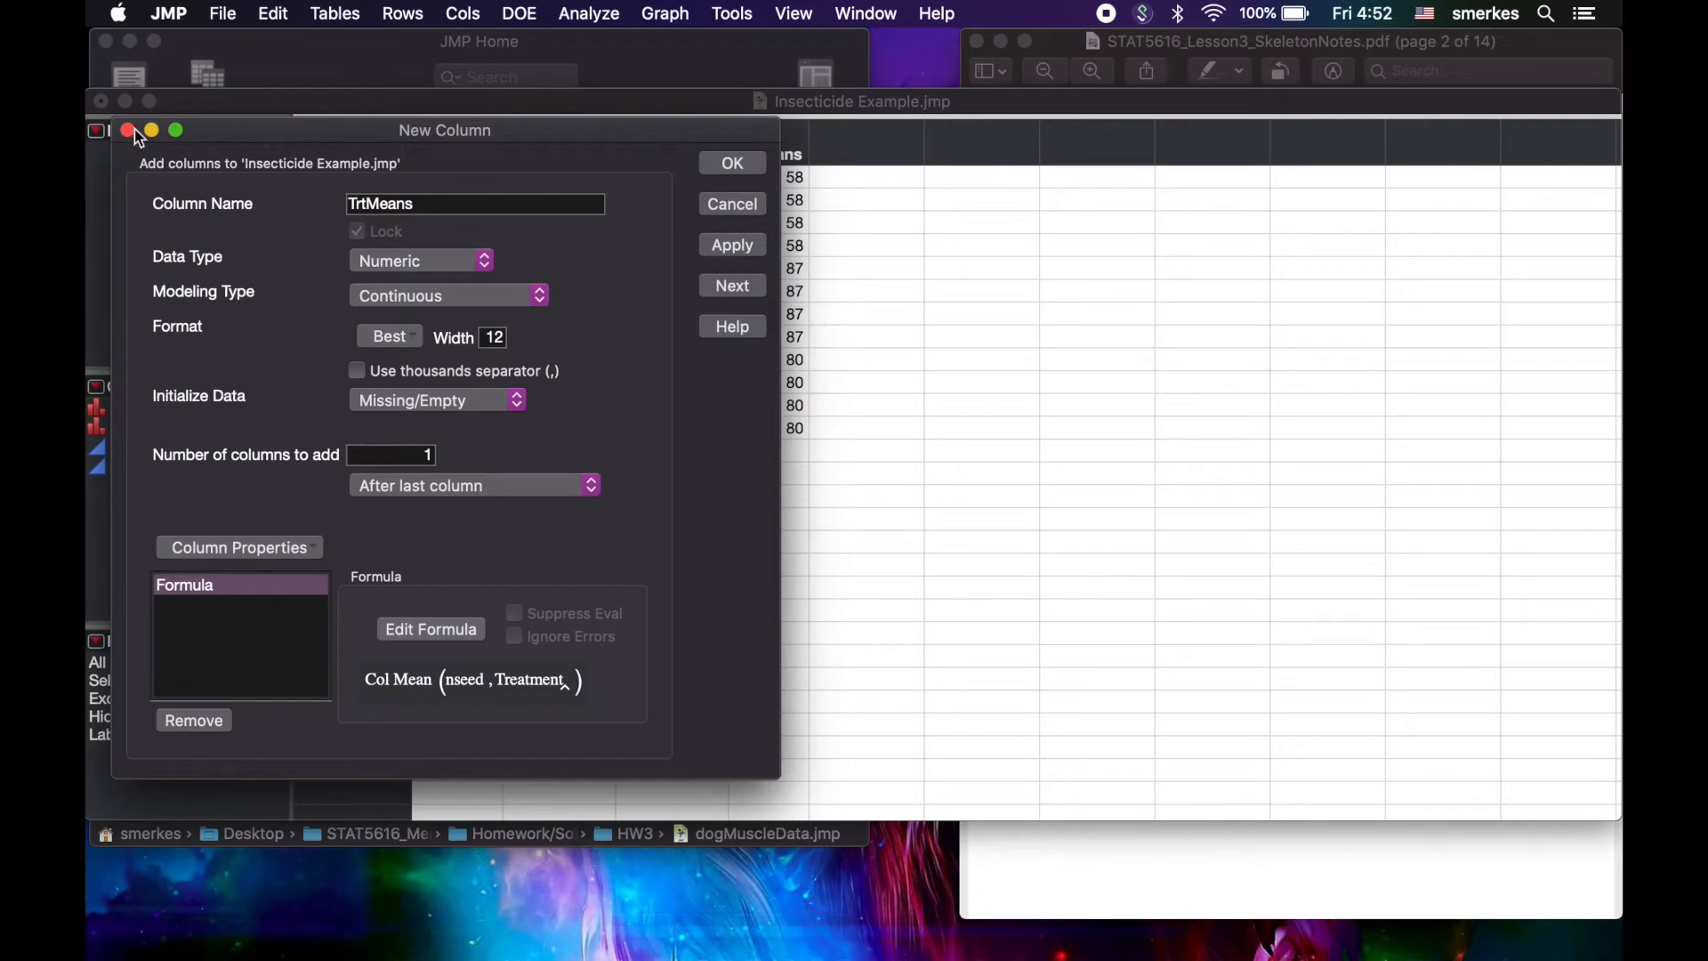
pyautogui.click(749, 253)
pyautogui.click(737, 163)
# Step: Compare the treatment means with the nseed values of each treatment group
pyautogui.moveTo(786, 180); pyautogui.dragTo(789, 246)
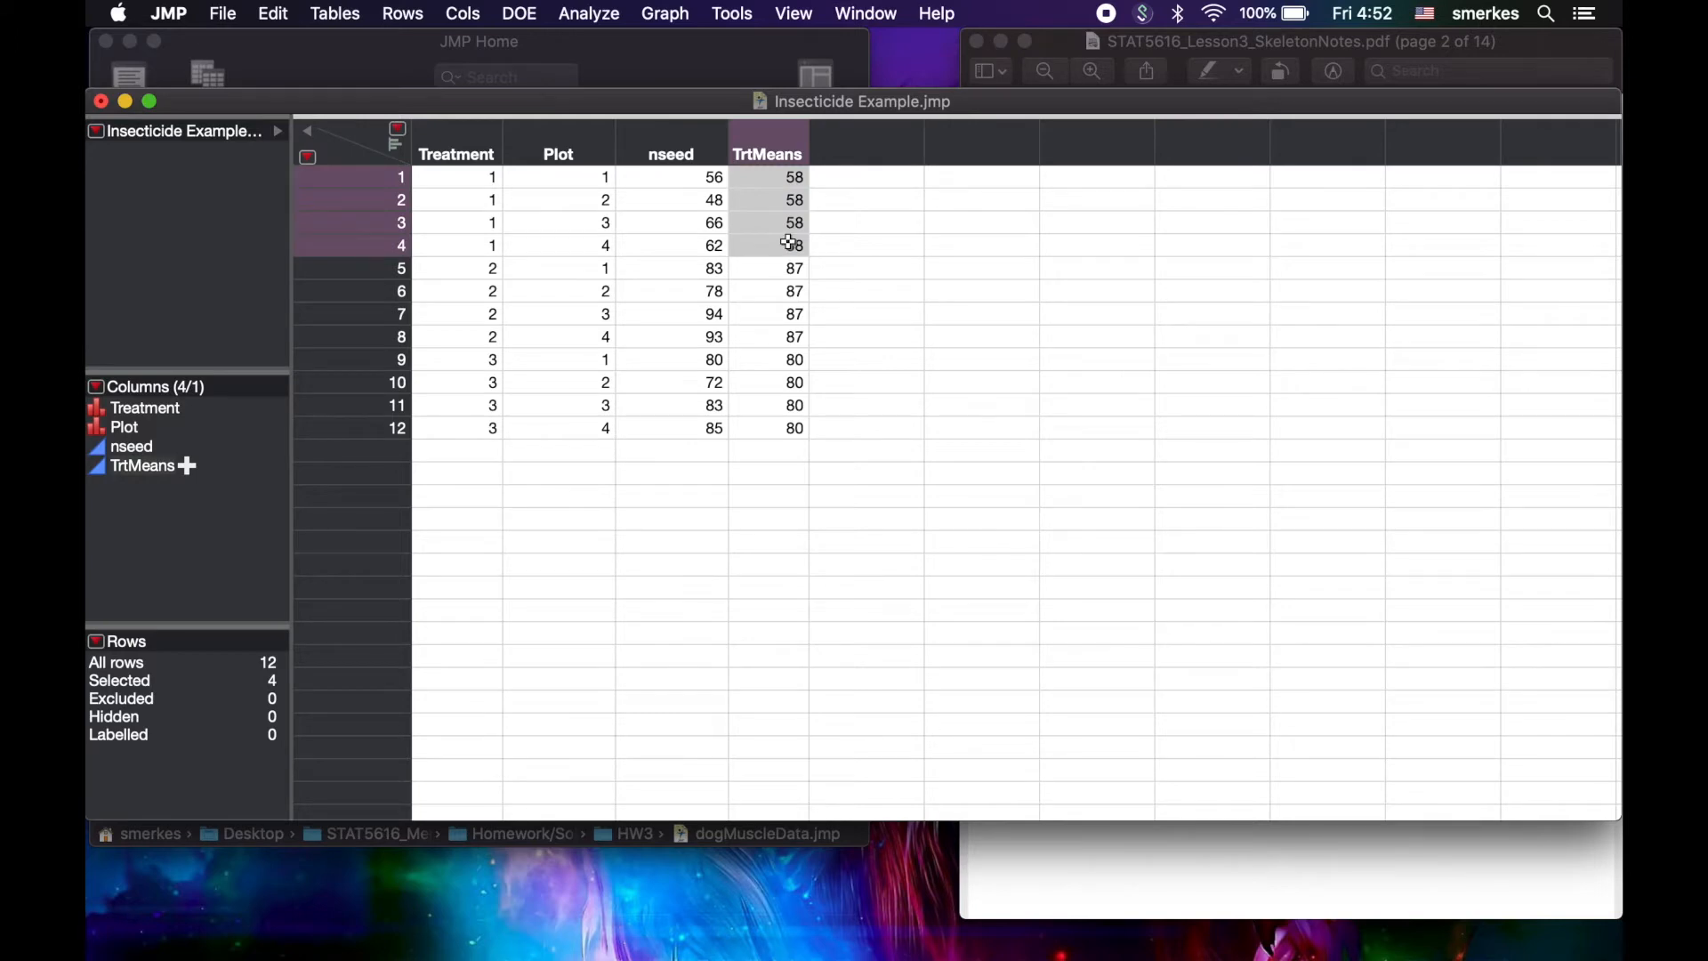
pyautogui.moveTo(692, 177); pyautogui.dragTo(699, 424)
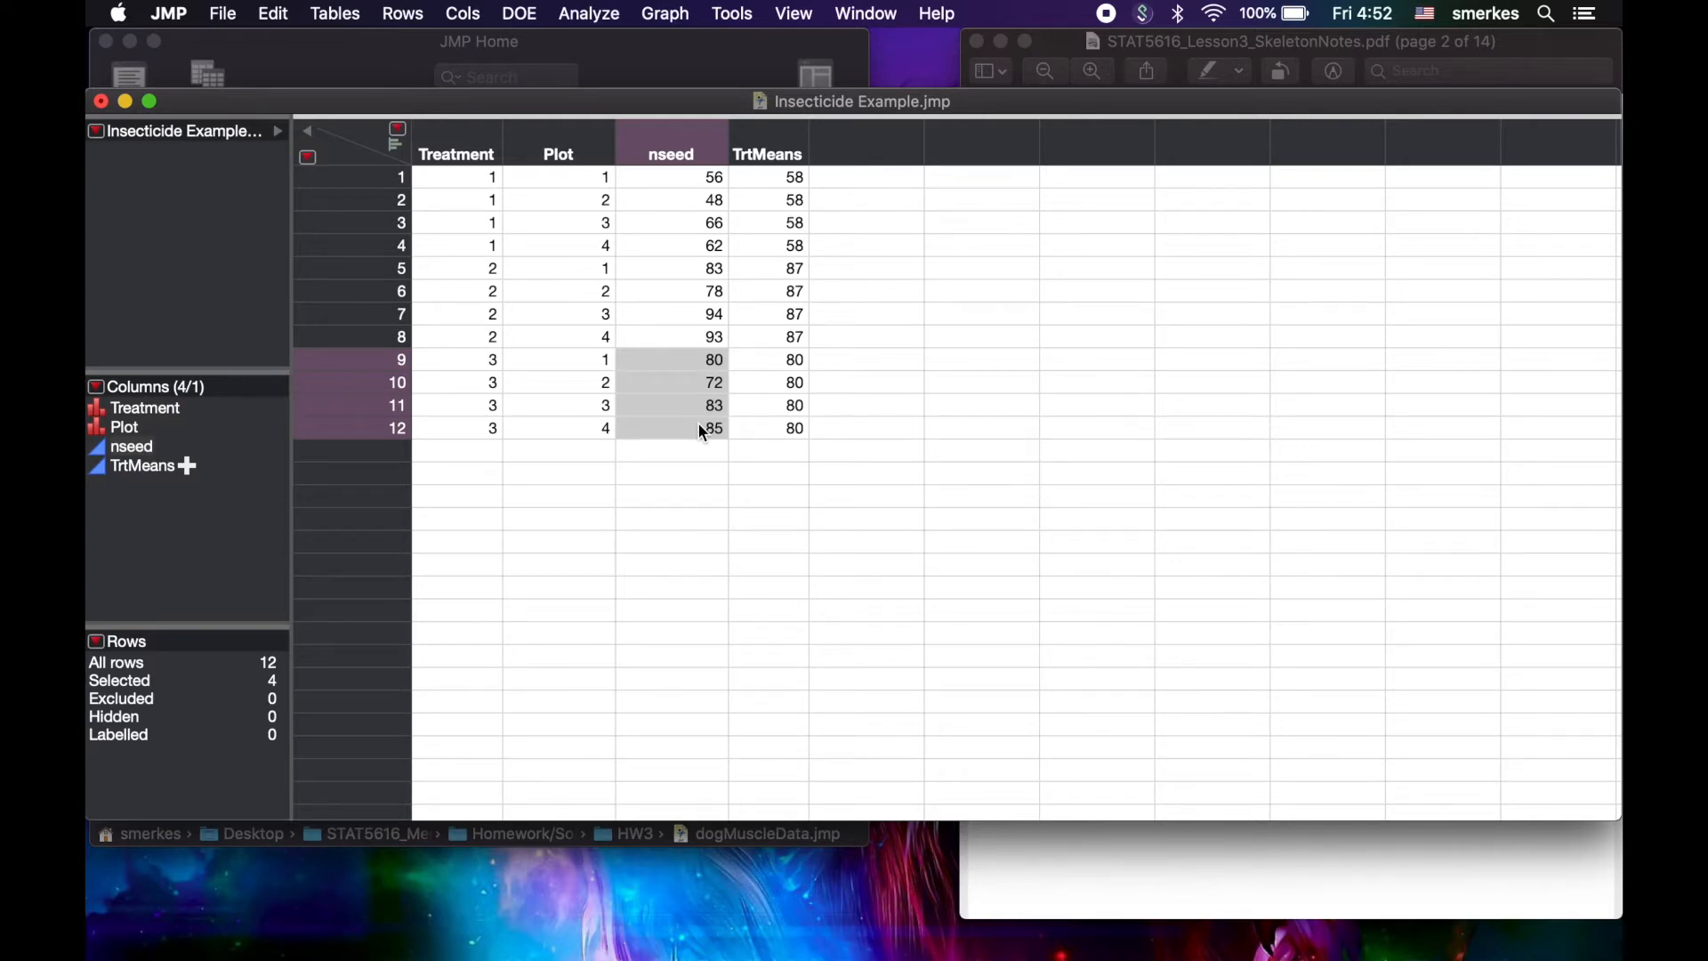
# Step: Set up a new column named BlkMeans after the nseed column and give it a Formula property
pyautogui.rightClick(896, 162)
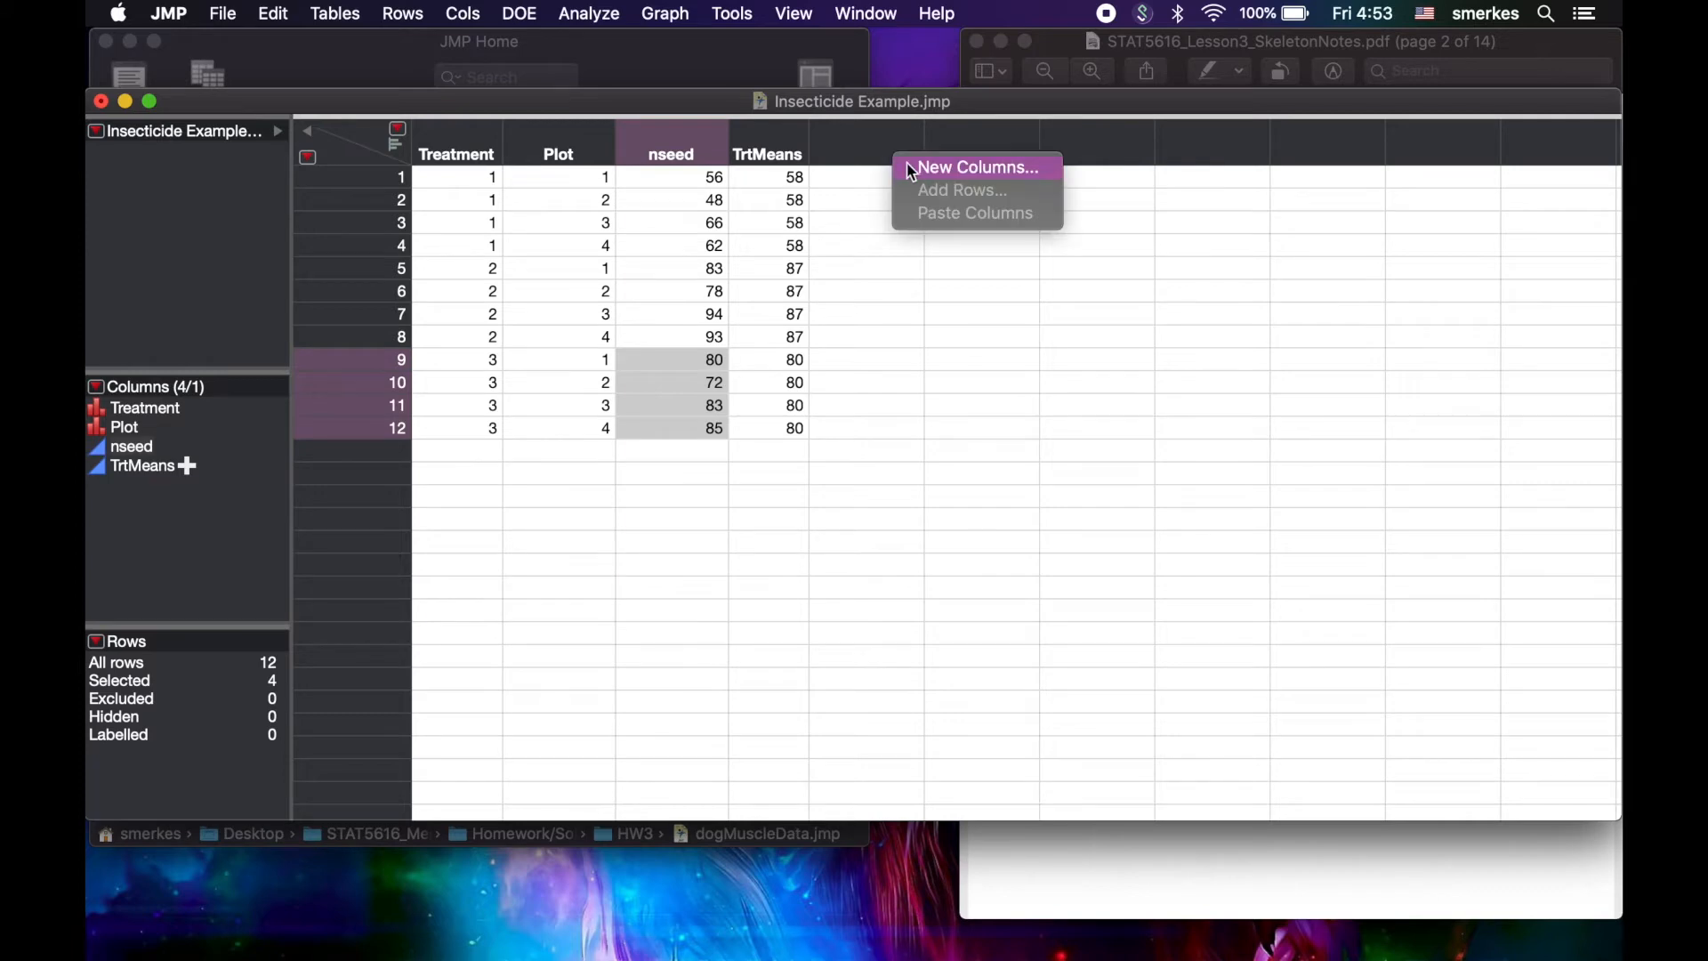
pyautogui.click(974, 167)
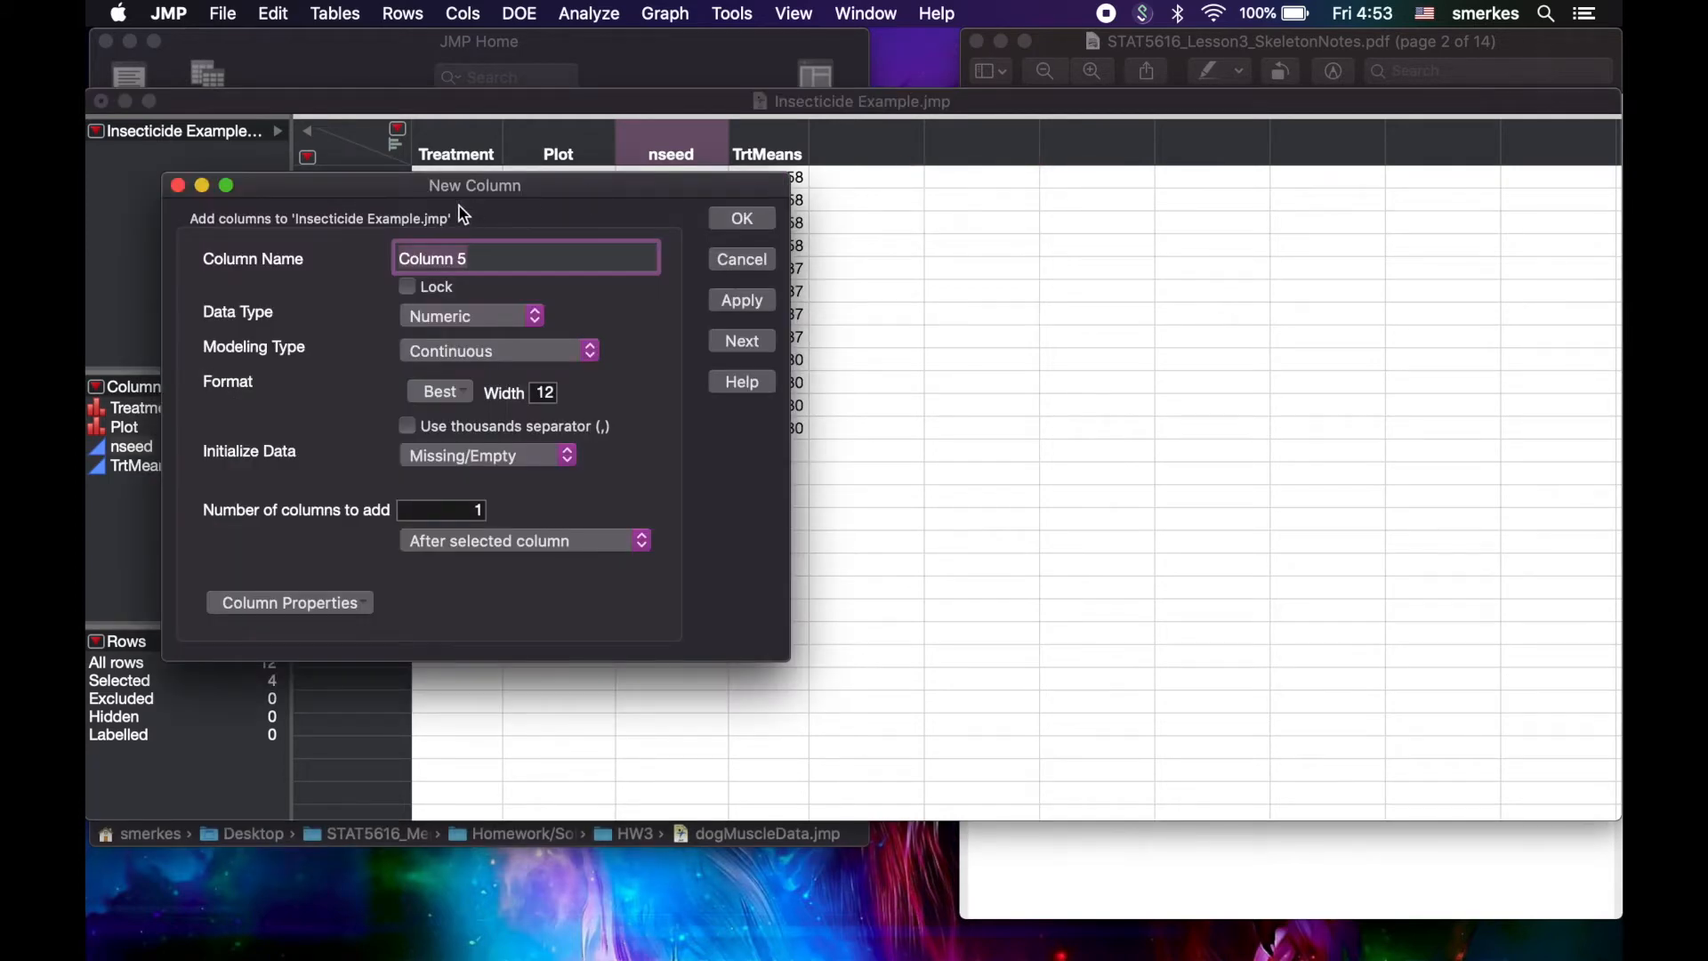
pyautogui.write('BlkMeans')
pyautogui.click(290, 603)
pyautogui.click(288, 631)
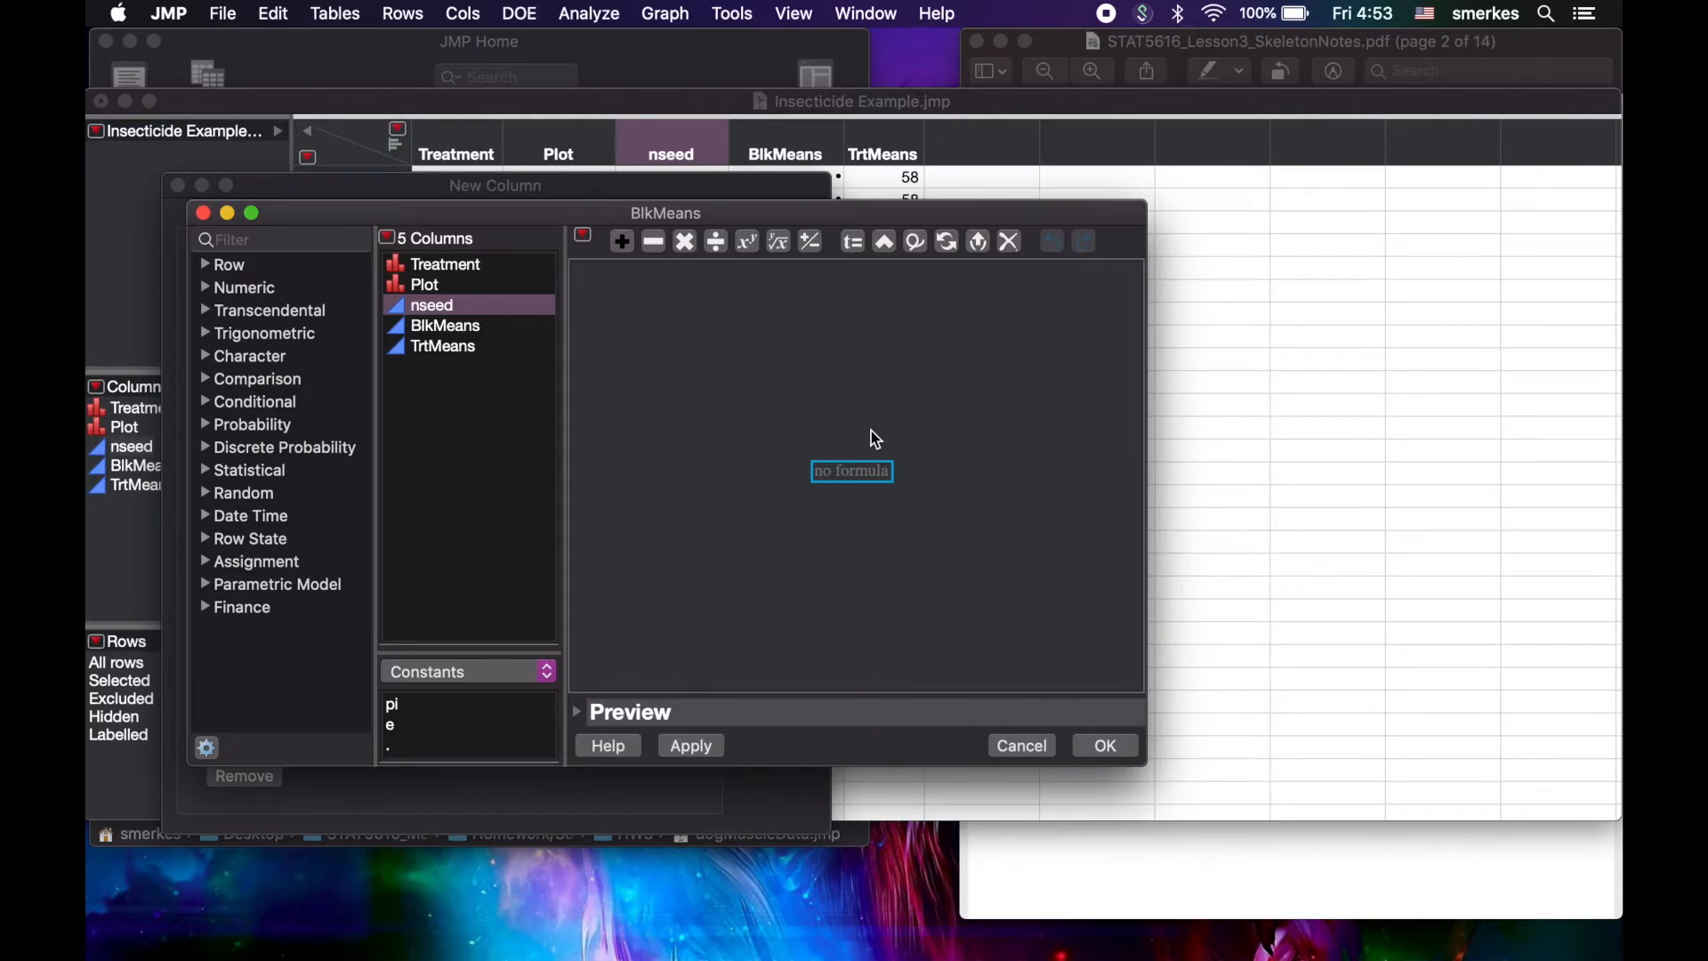
# Step: Define the BlkMeans formula as Col Mean of :nseed,:Plot and accept the formula and the new column
pyautogui.click(233, 477)
pyautogui.click(448, 521)
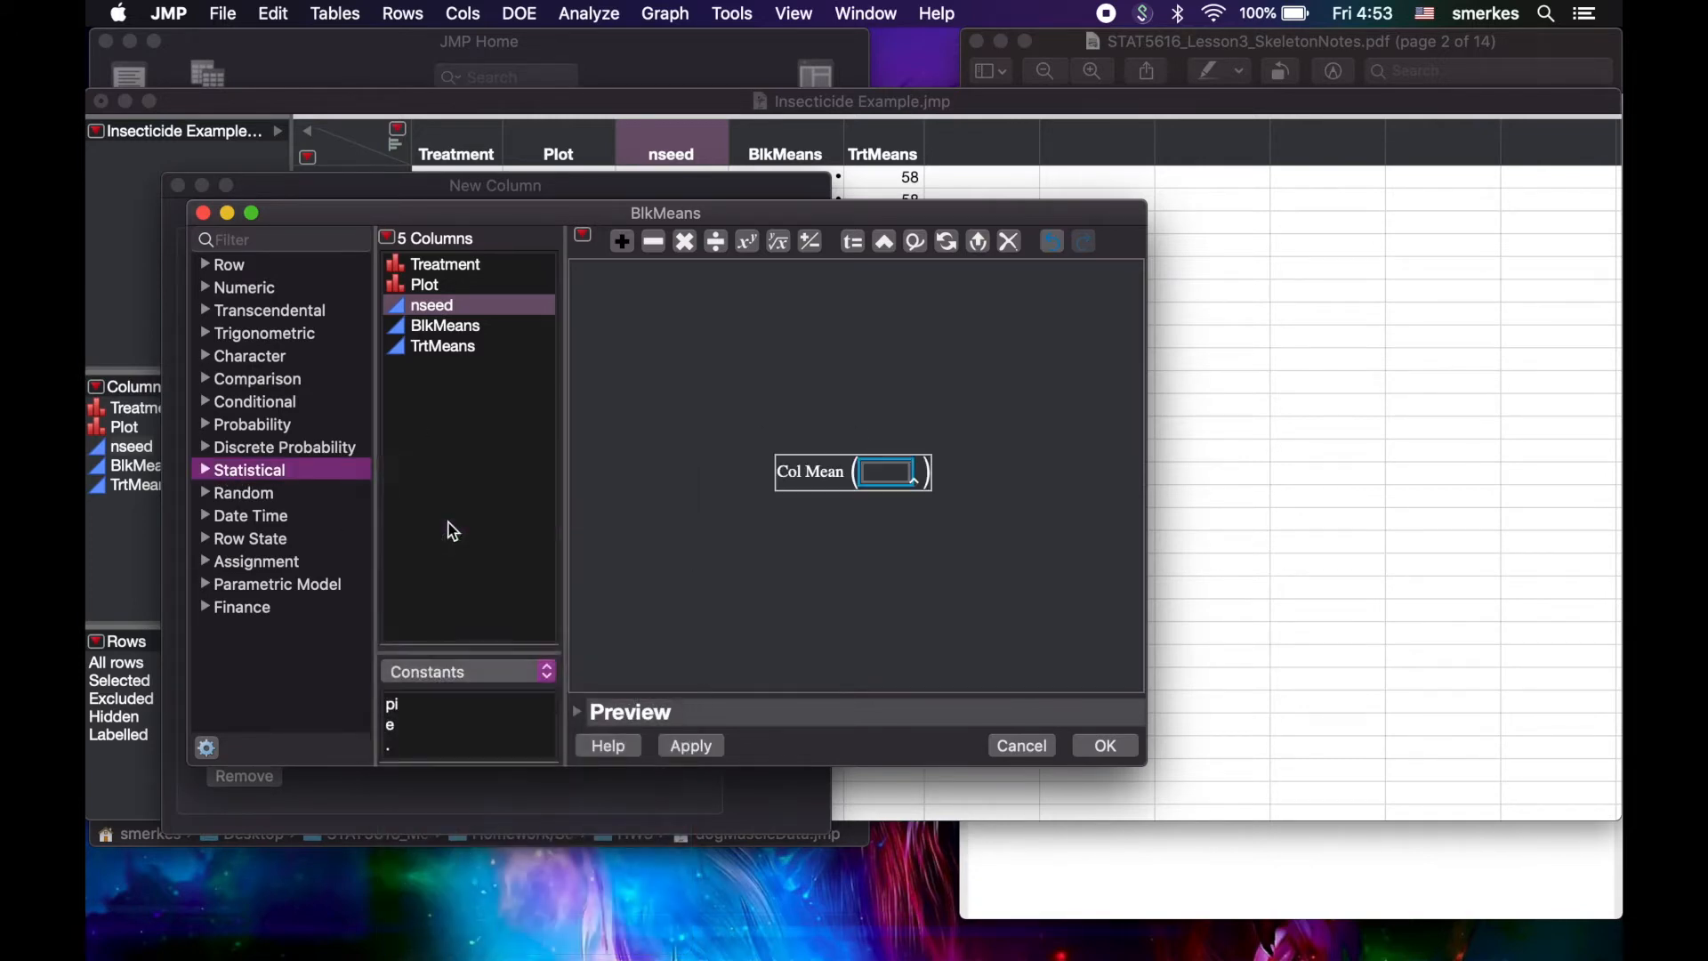
pyautogui.doubleClick(892, 472)
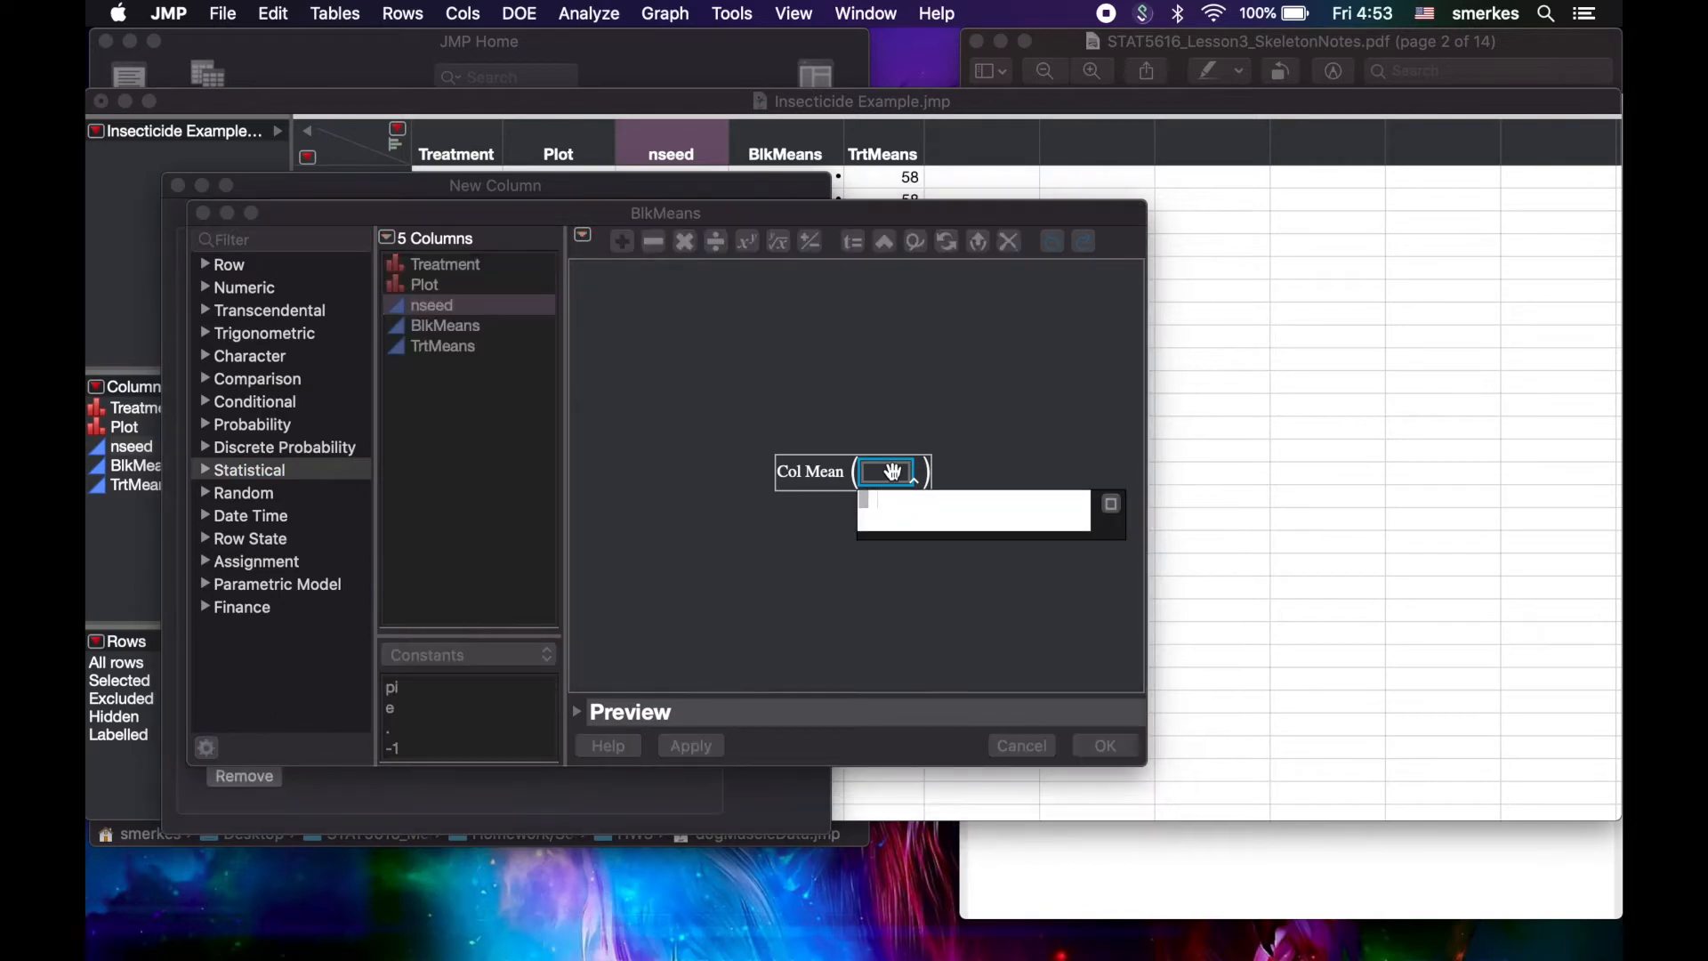
pyautogui.write(':nseeds')
pyautogui.press('BackSpace')
pyautogui.write(',:Plot')
pyautogui.press('Return')
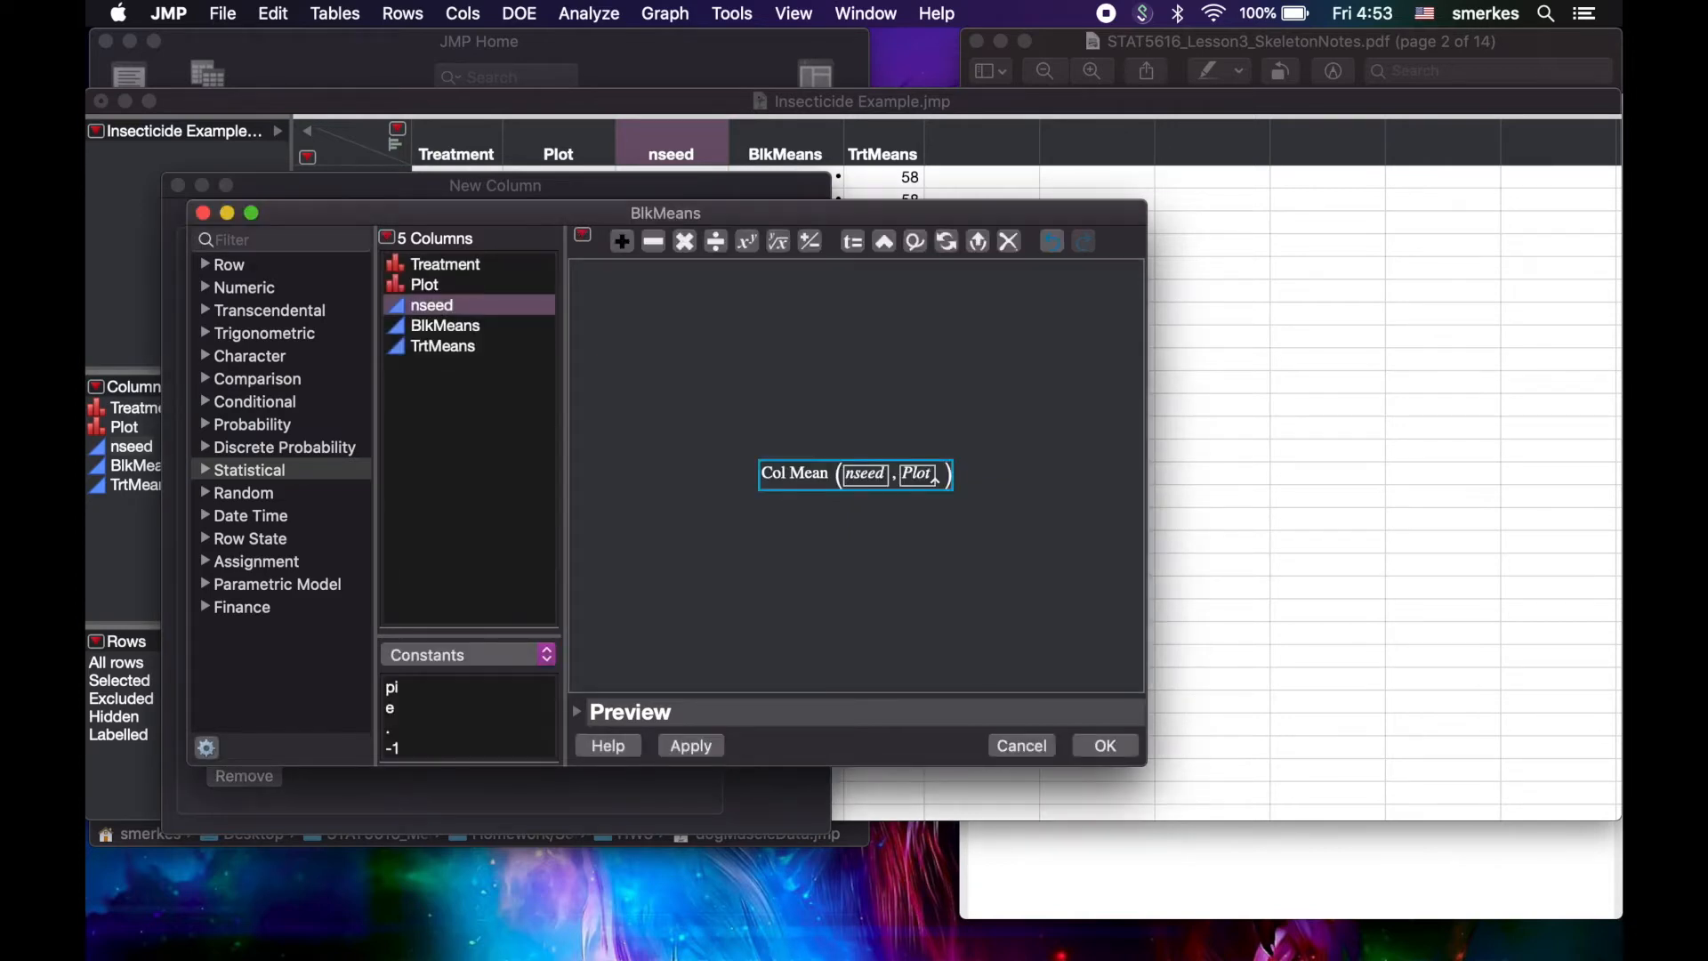
pyautogui.click(1105, 746)
pyautogui.click(780, 218)
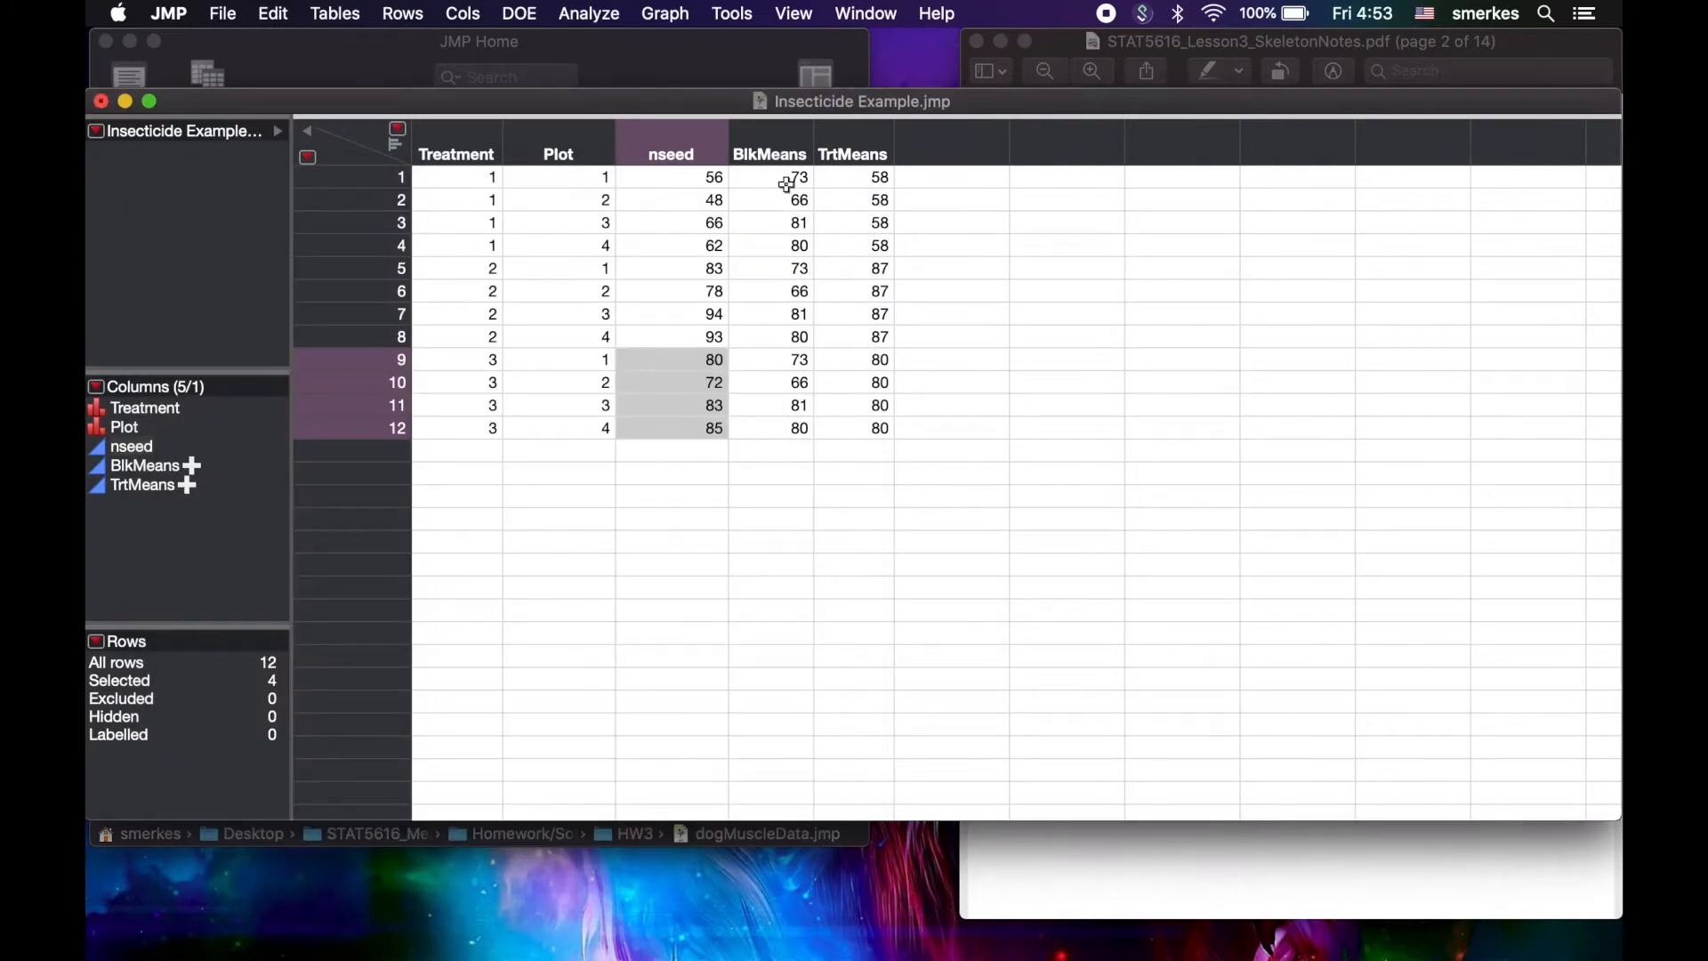
# Step: Check the BlkMeans values for the same plot across the three treatments
pyautogui.click(789, 184)
pyautogui.click(786, 269)
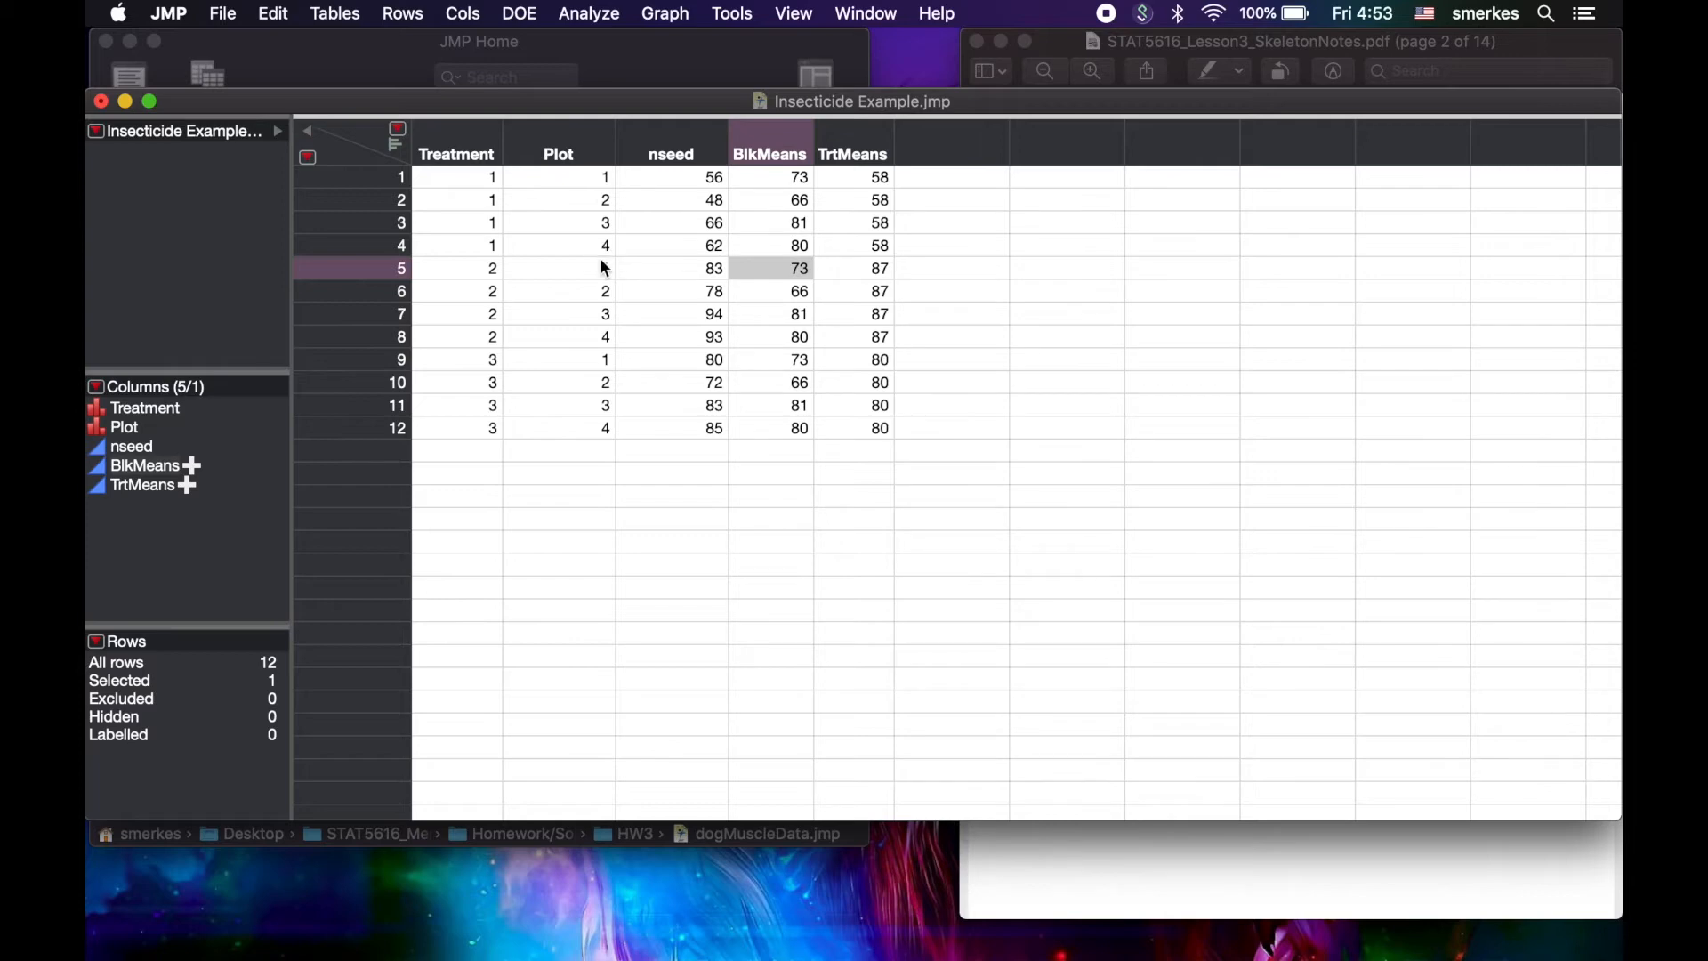
pyautogui.click(776, 360)
pyautogui.click(778, 211)
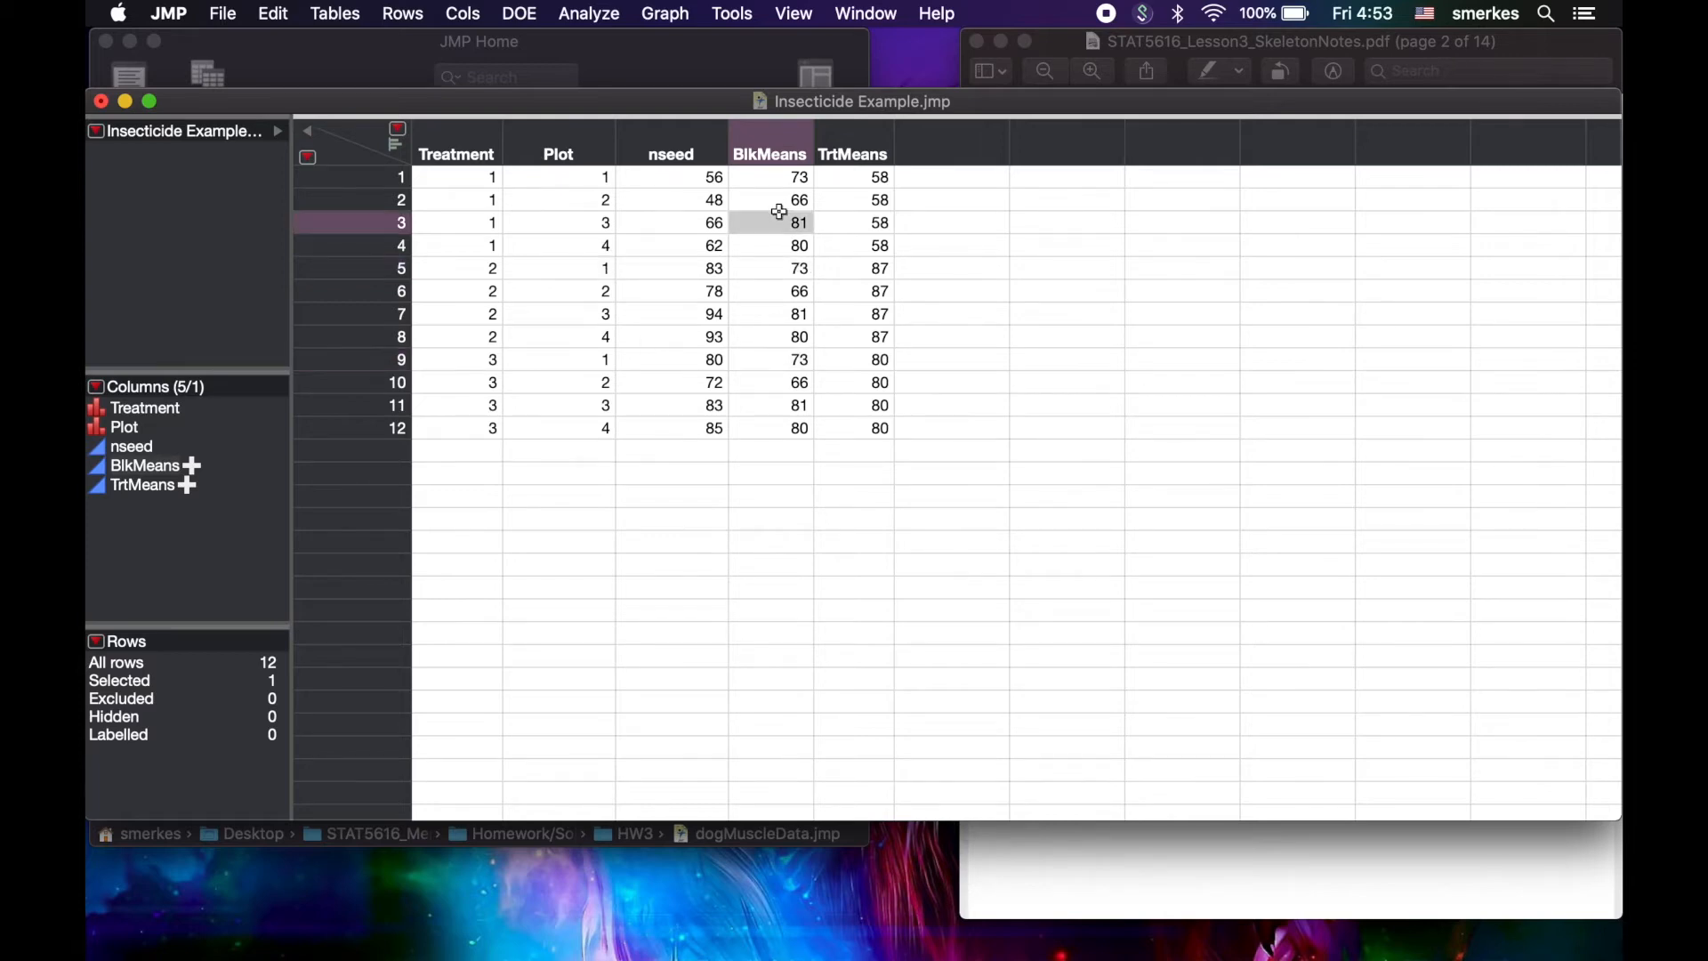
pyautogui.click(780, 292)
pyautogui.click(775, 386)
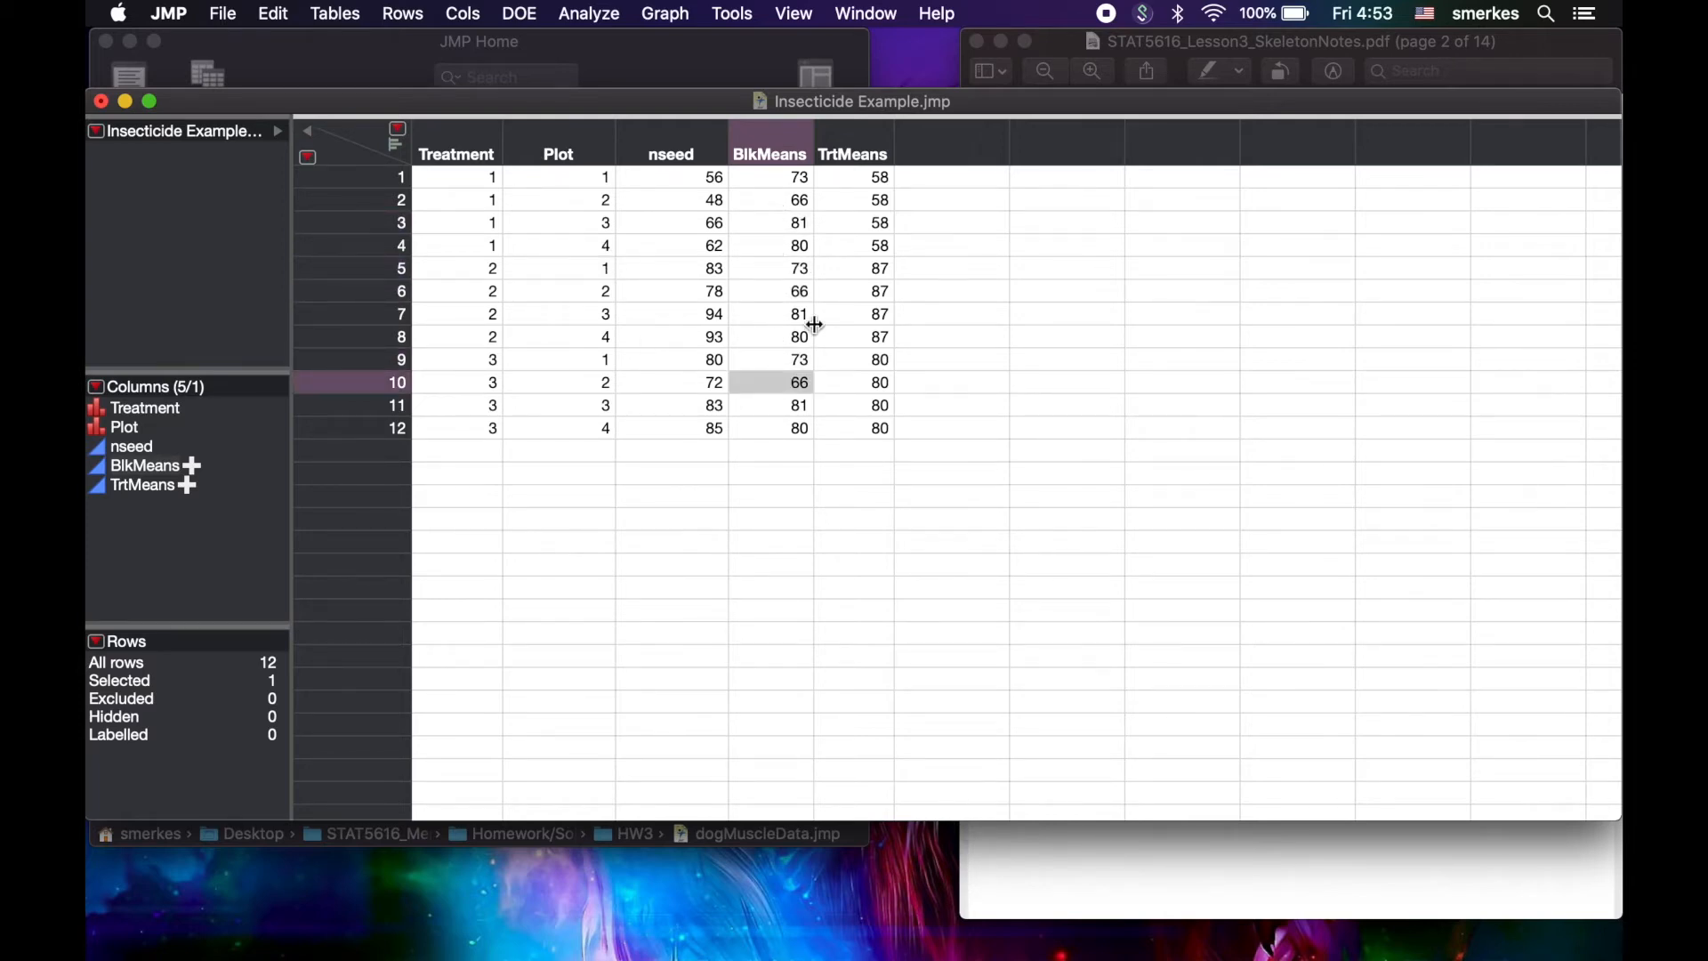
pyautogui.rightClick(978, 145)
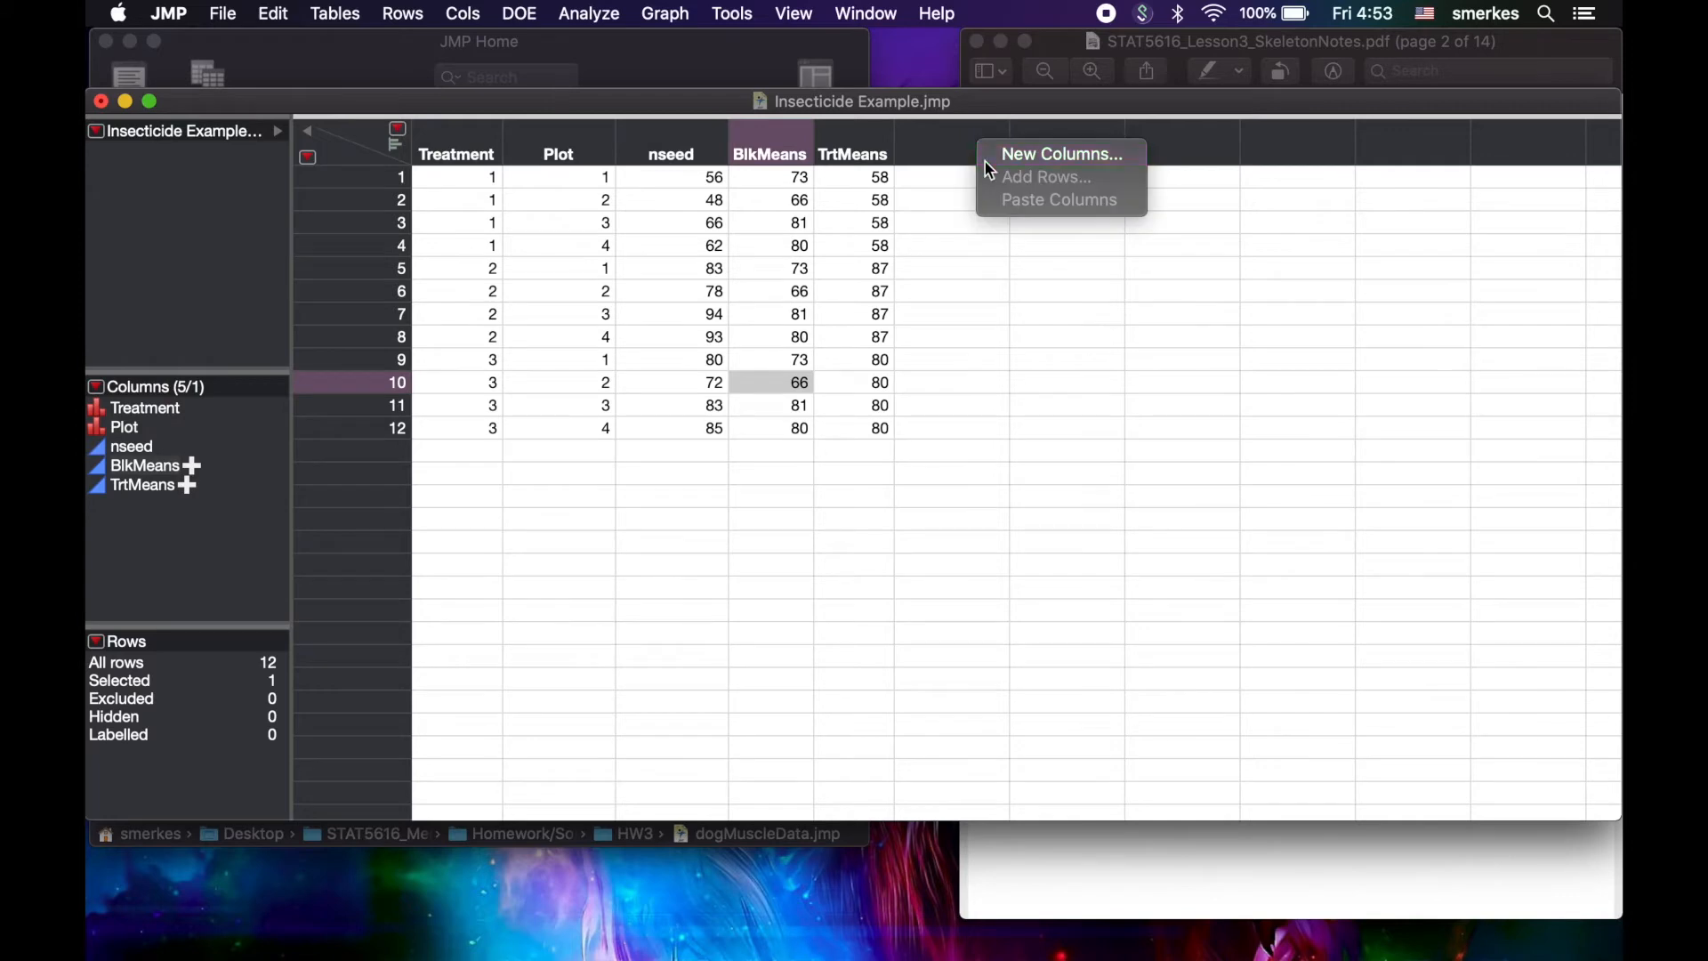
pyautogui.click(992, 158)
pyautogui.click(546, 316)
pyautogui.press('BackSpace')
pyautogui.click(383, 659)
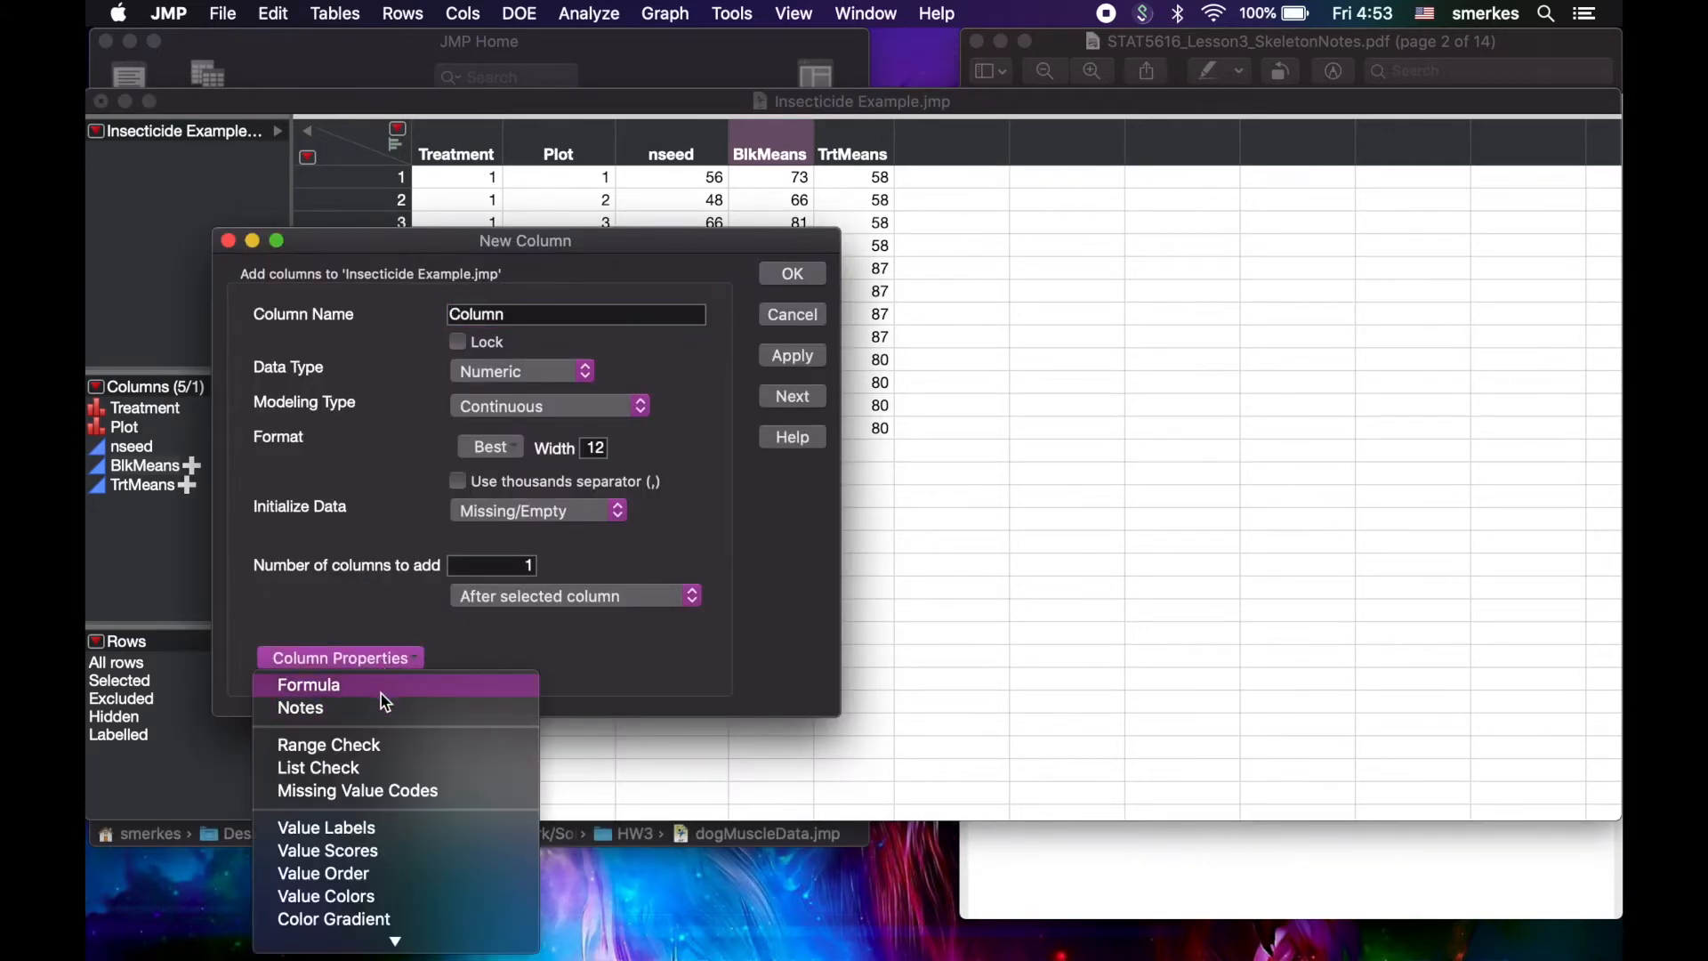
pyautogui.click(380, 691)
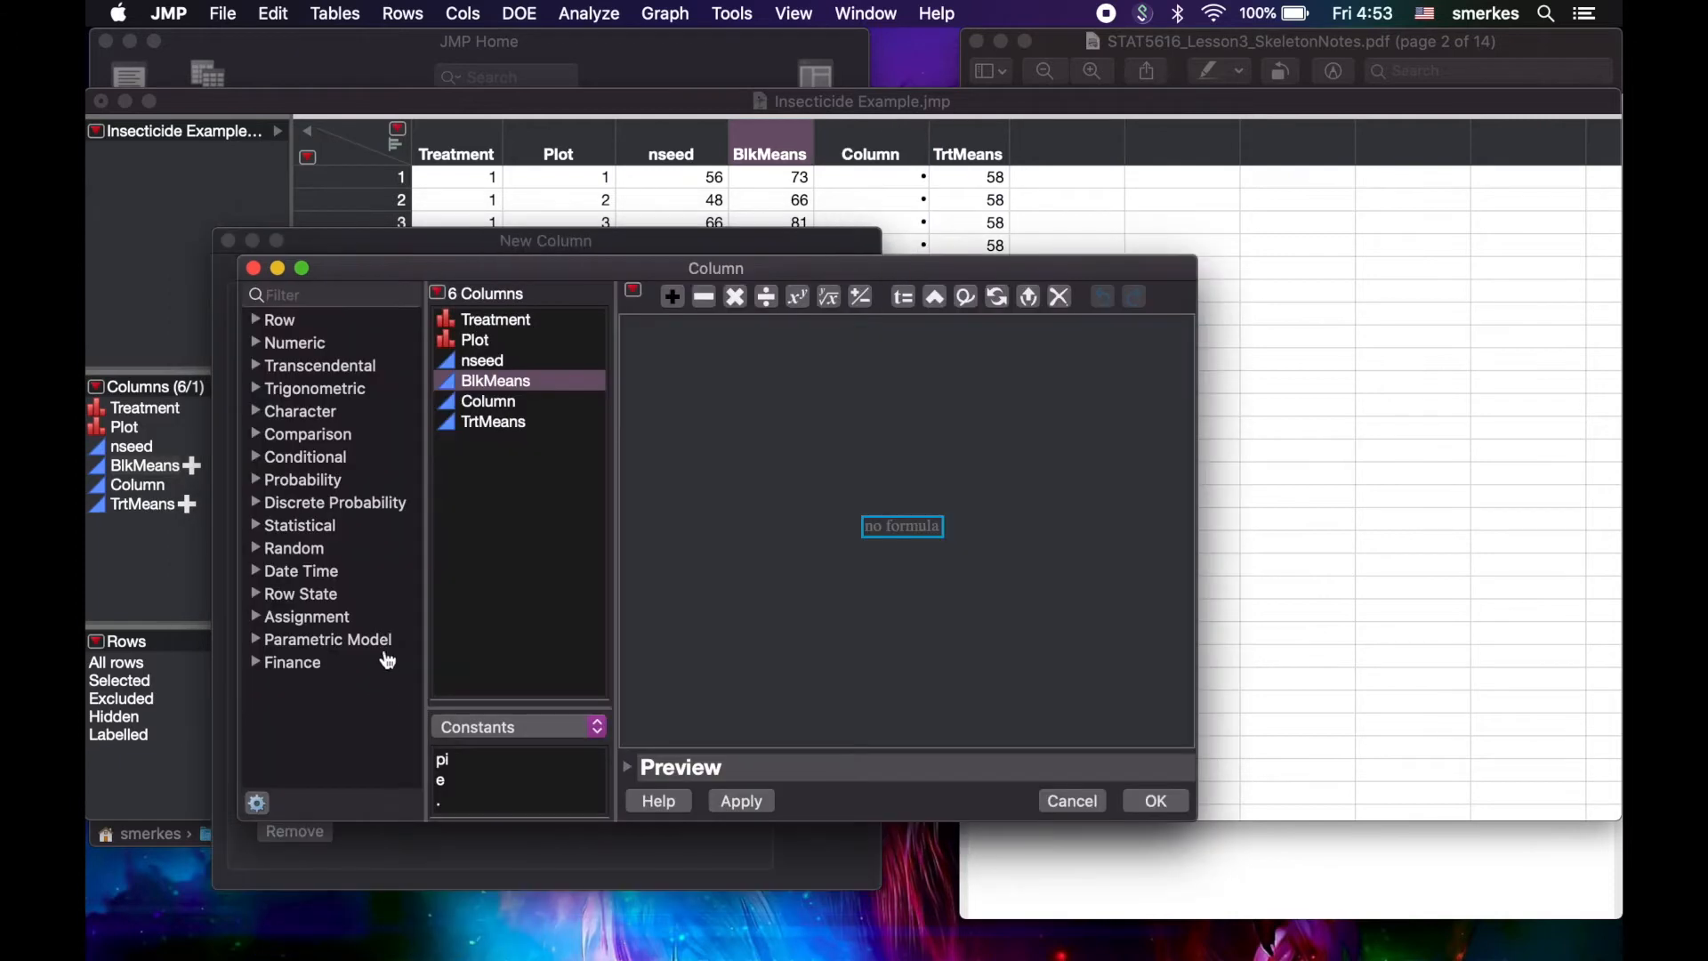
pyautogui.click(312, 532)
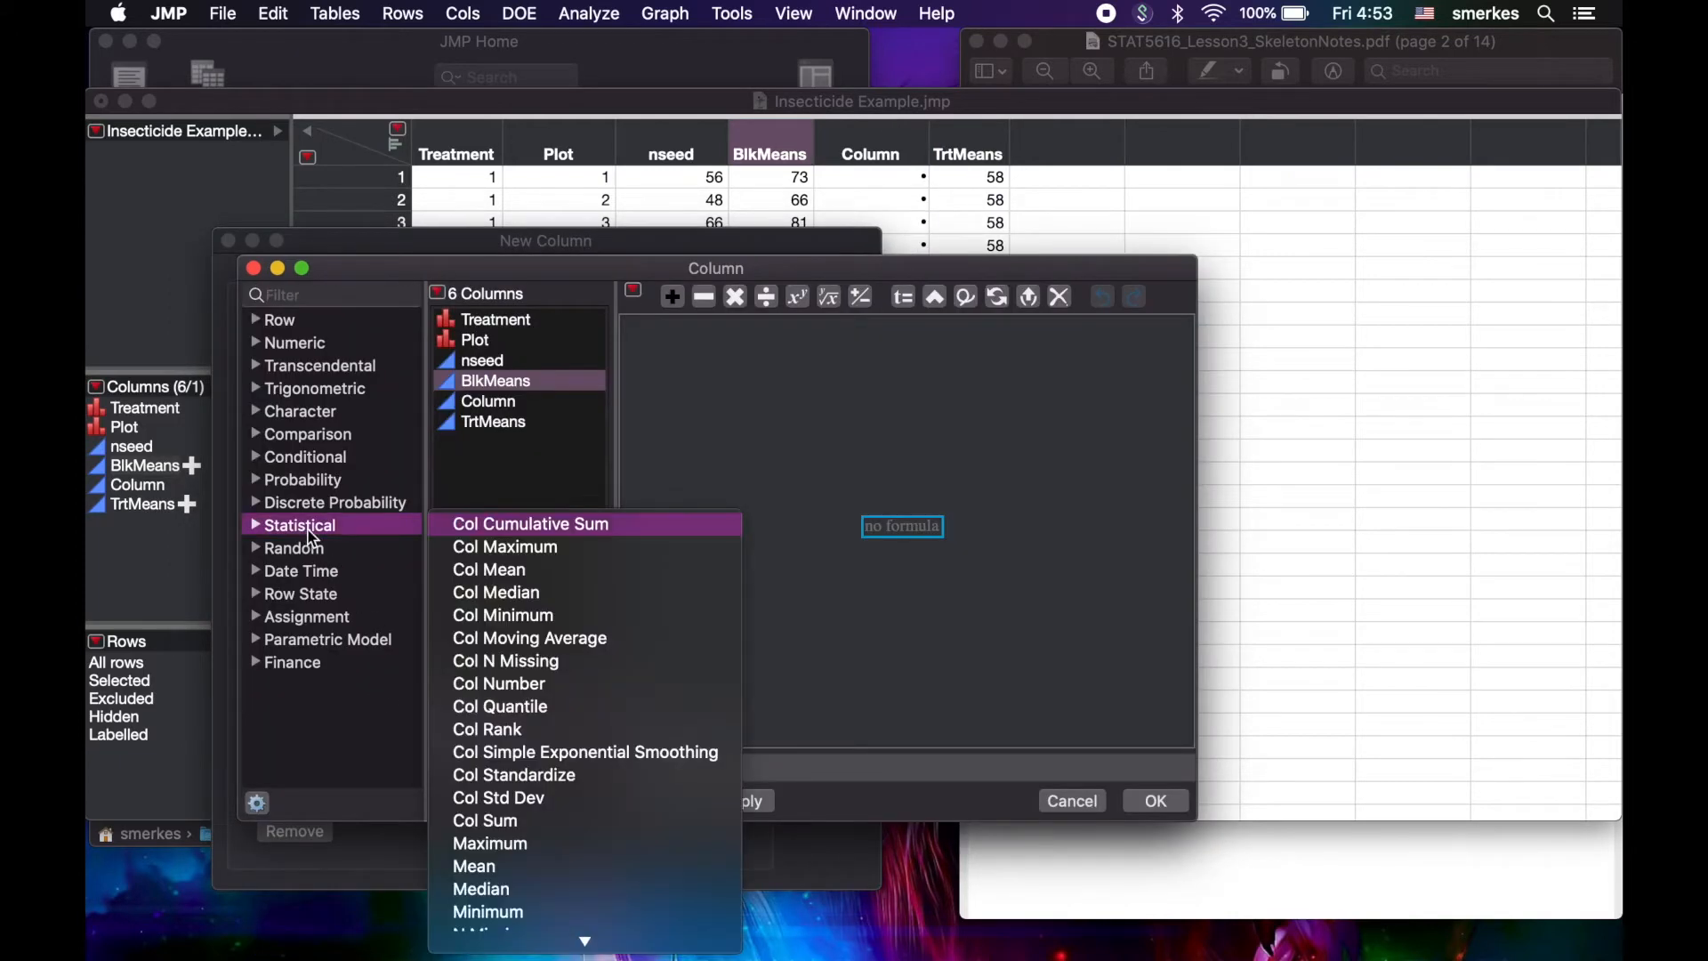
pyautogui.click(491, 571)
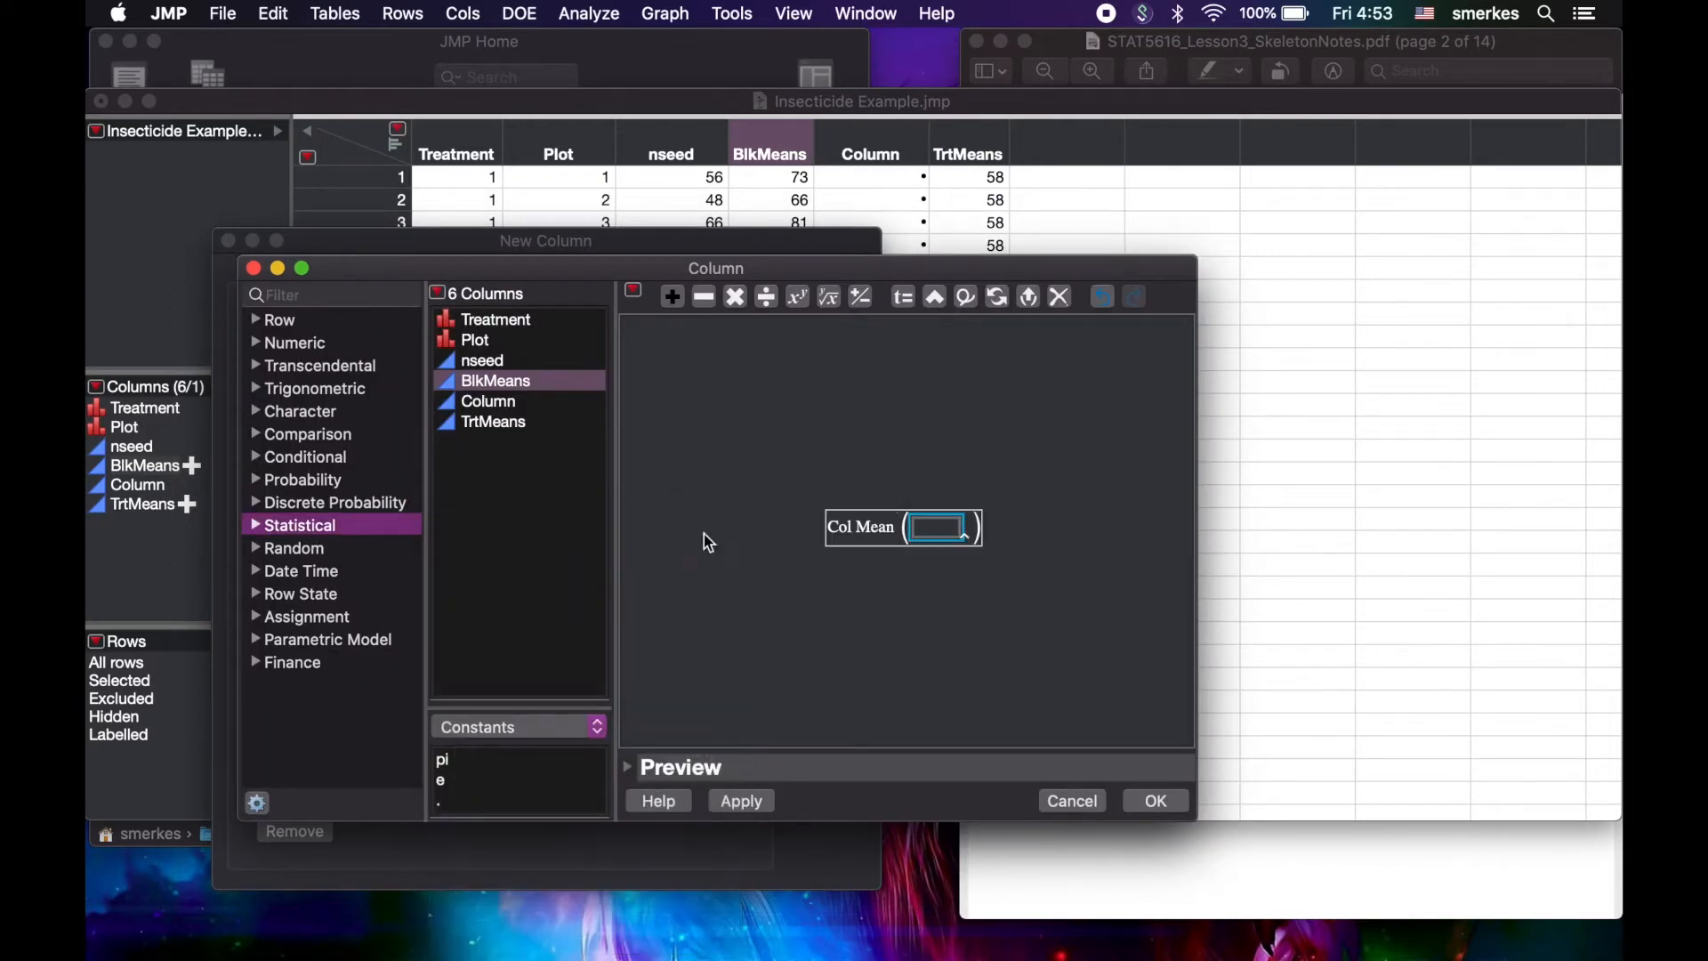
pyautogui.doubleClick(931, 524)
pyautogui.write(':')
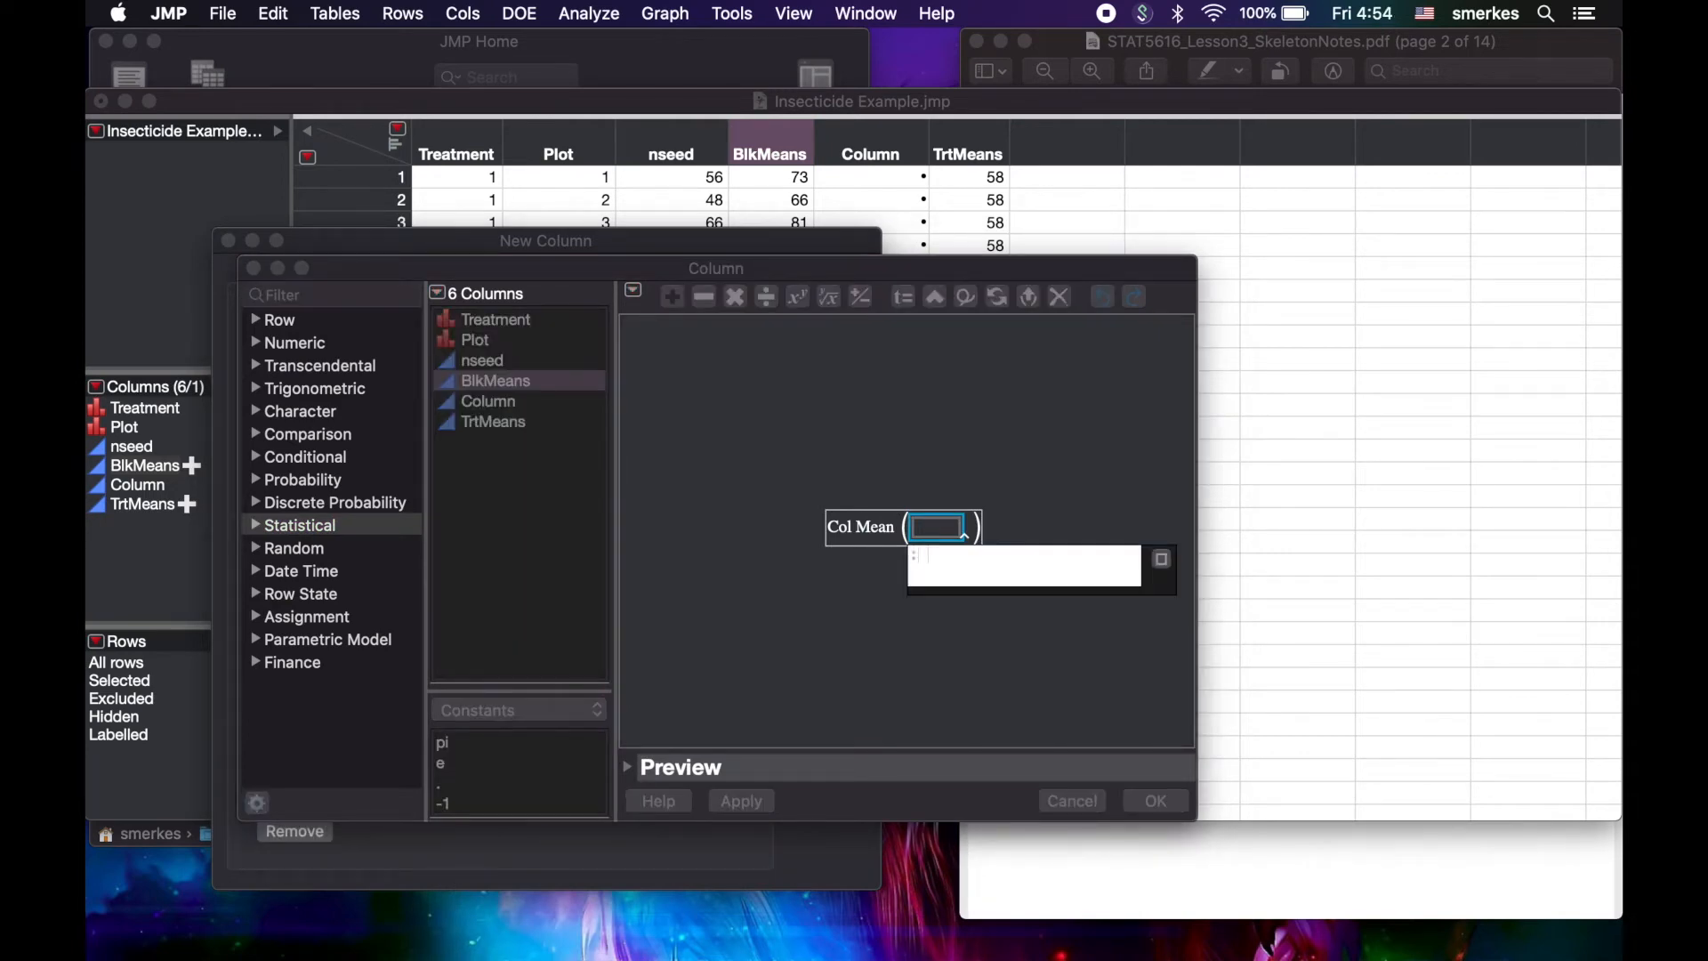
pyautogui.write('response, :variba')
pyautogui.press('BackSpace')
pyautogui.click(252, 268)
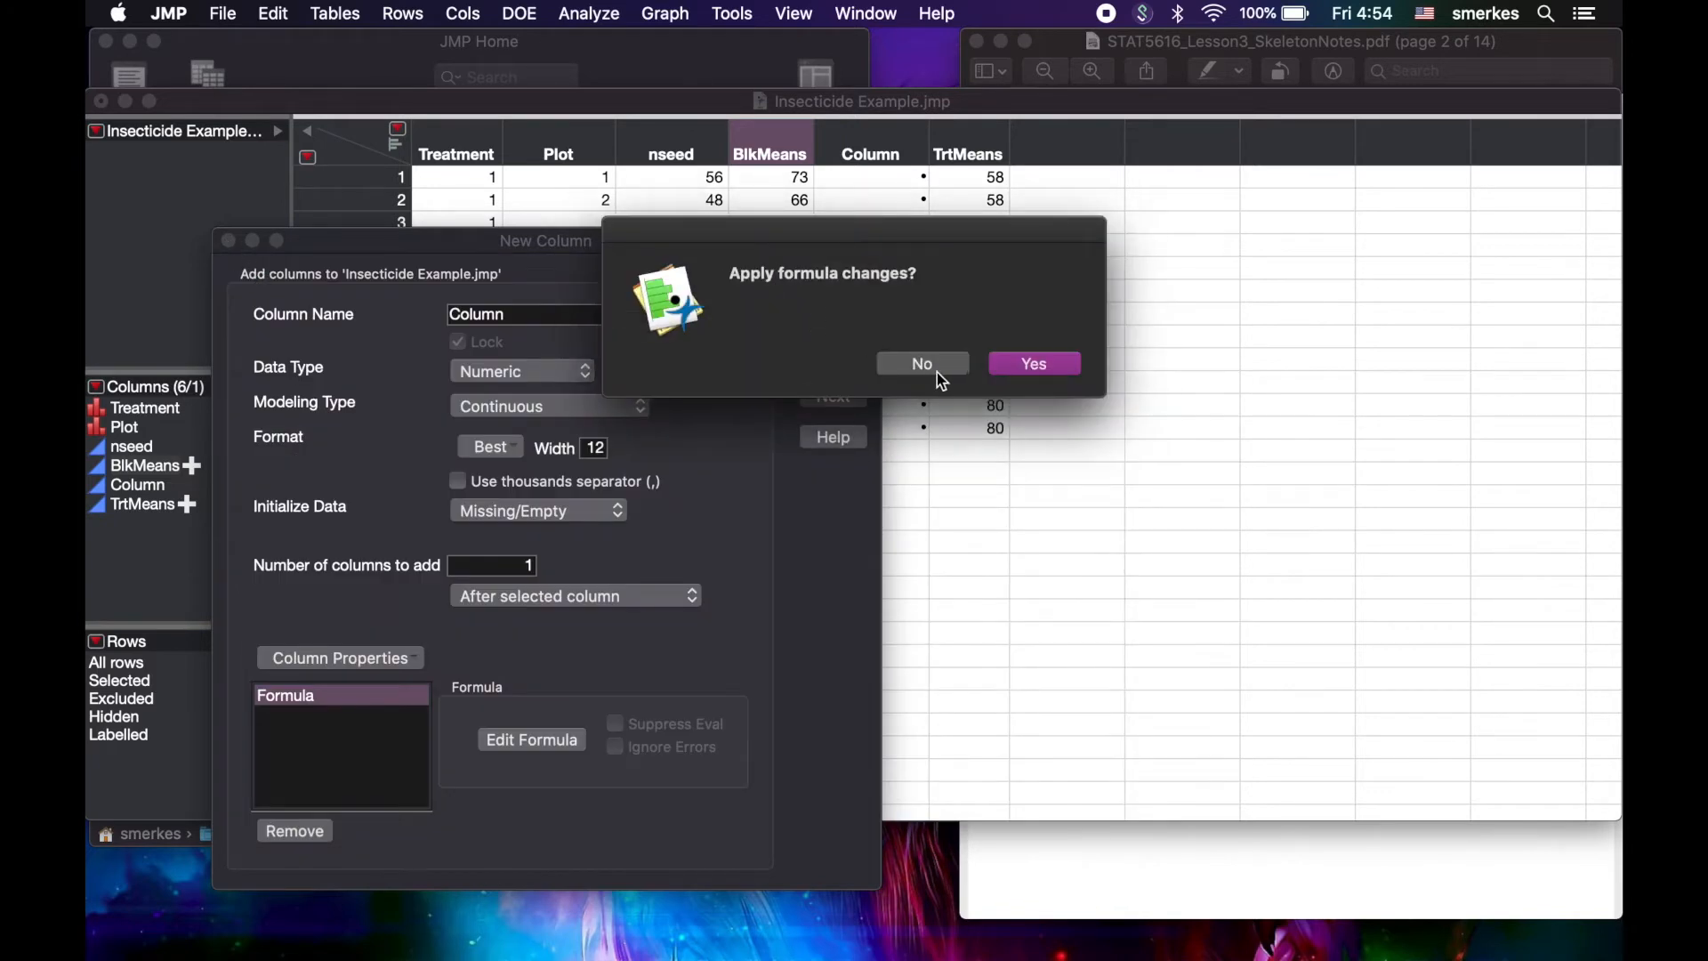
pyautogui.click(1036, 371)
pyautogui.click(229, 239)
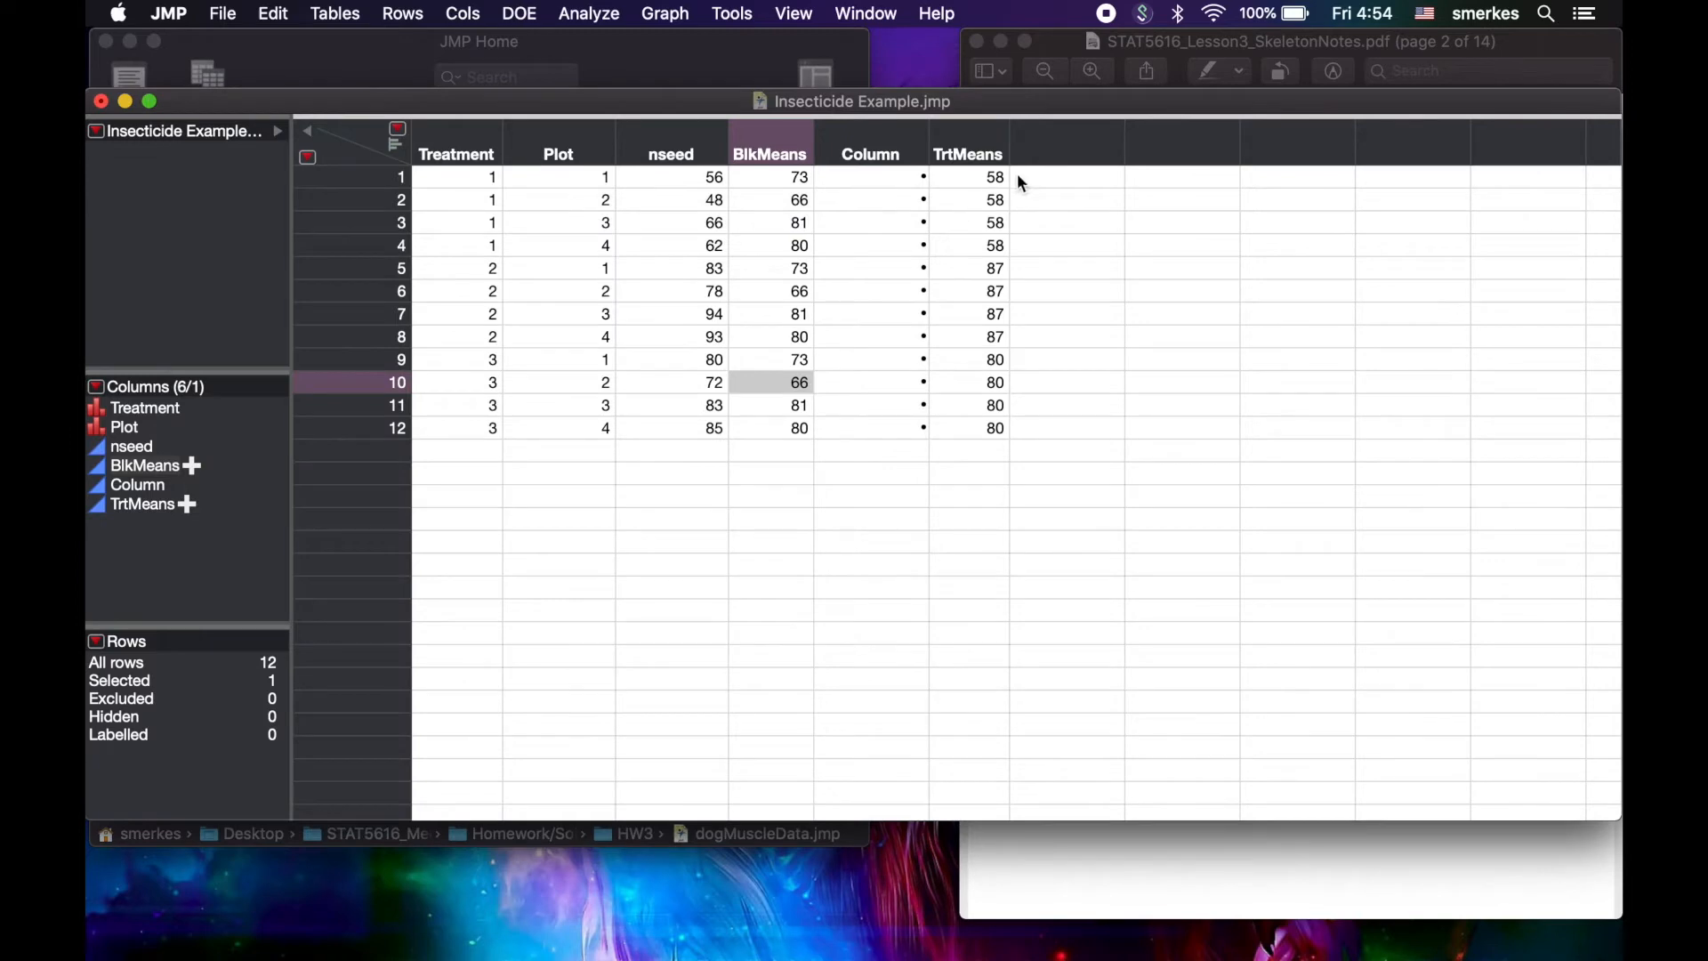
# Step: Delete the empty column named Column between BlkMeans and TrtMeans
pyautogui.click(882, 152)
pyautogui.rightClick(883, 151)
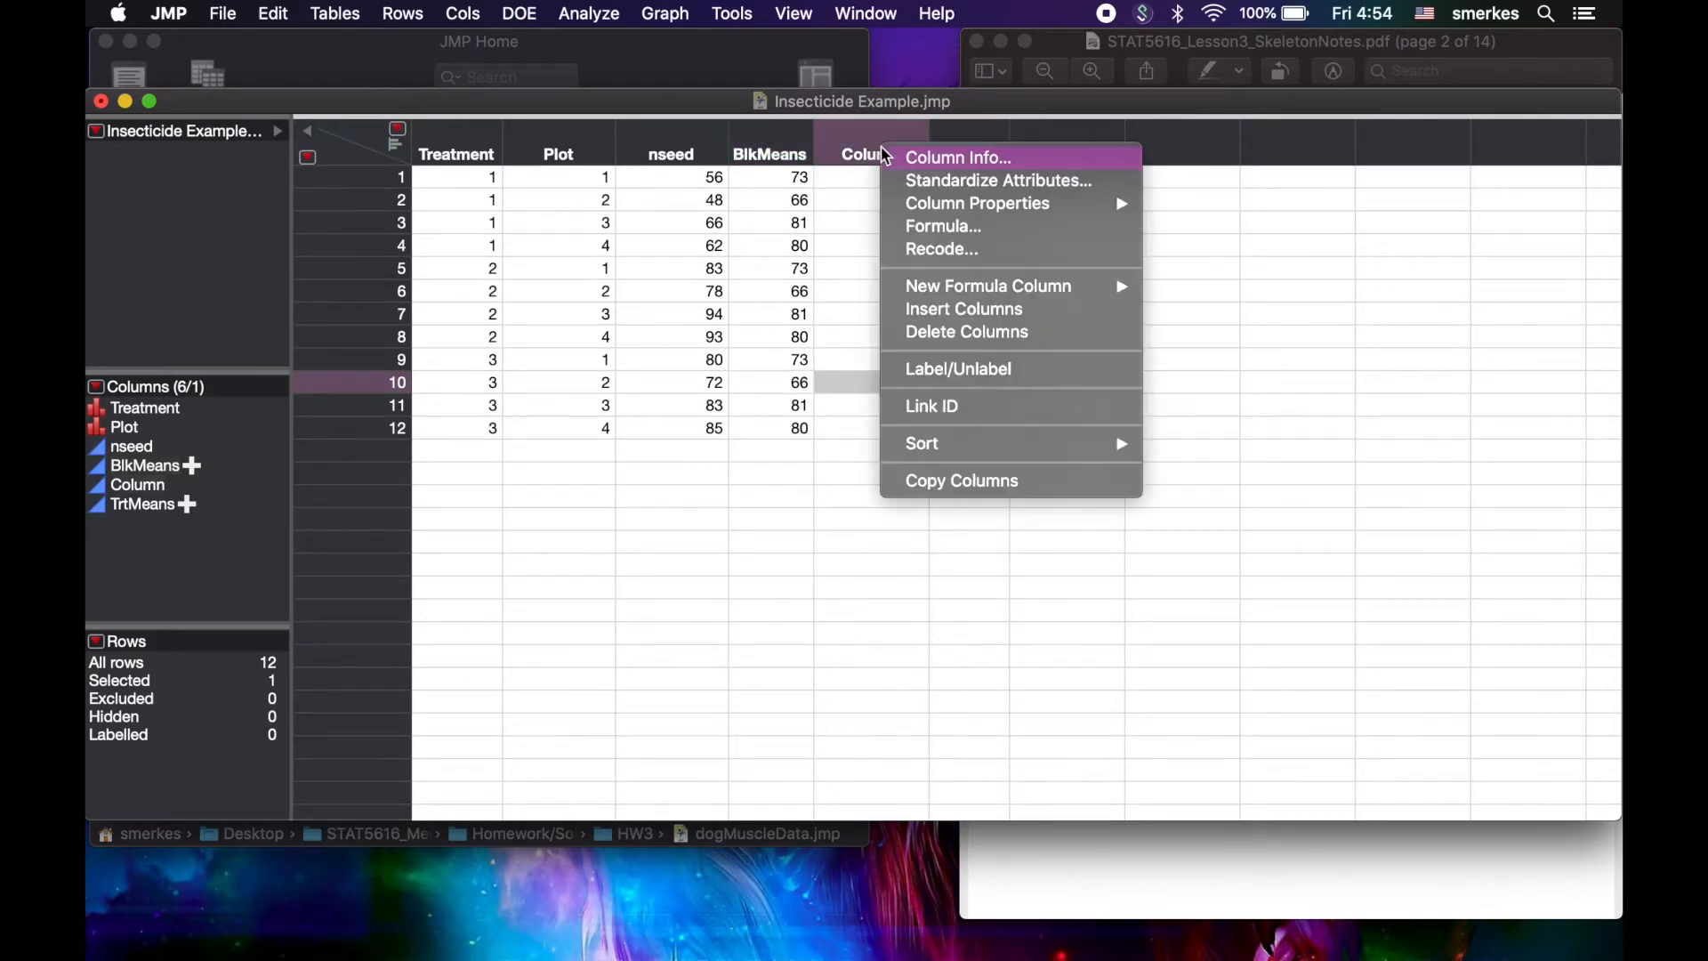
pyautogui.click(934, 334)
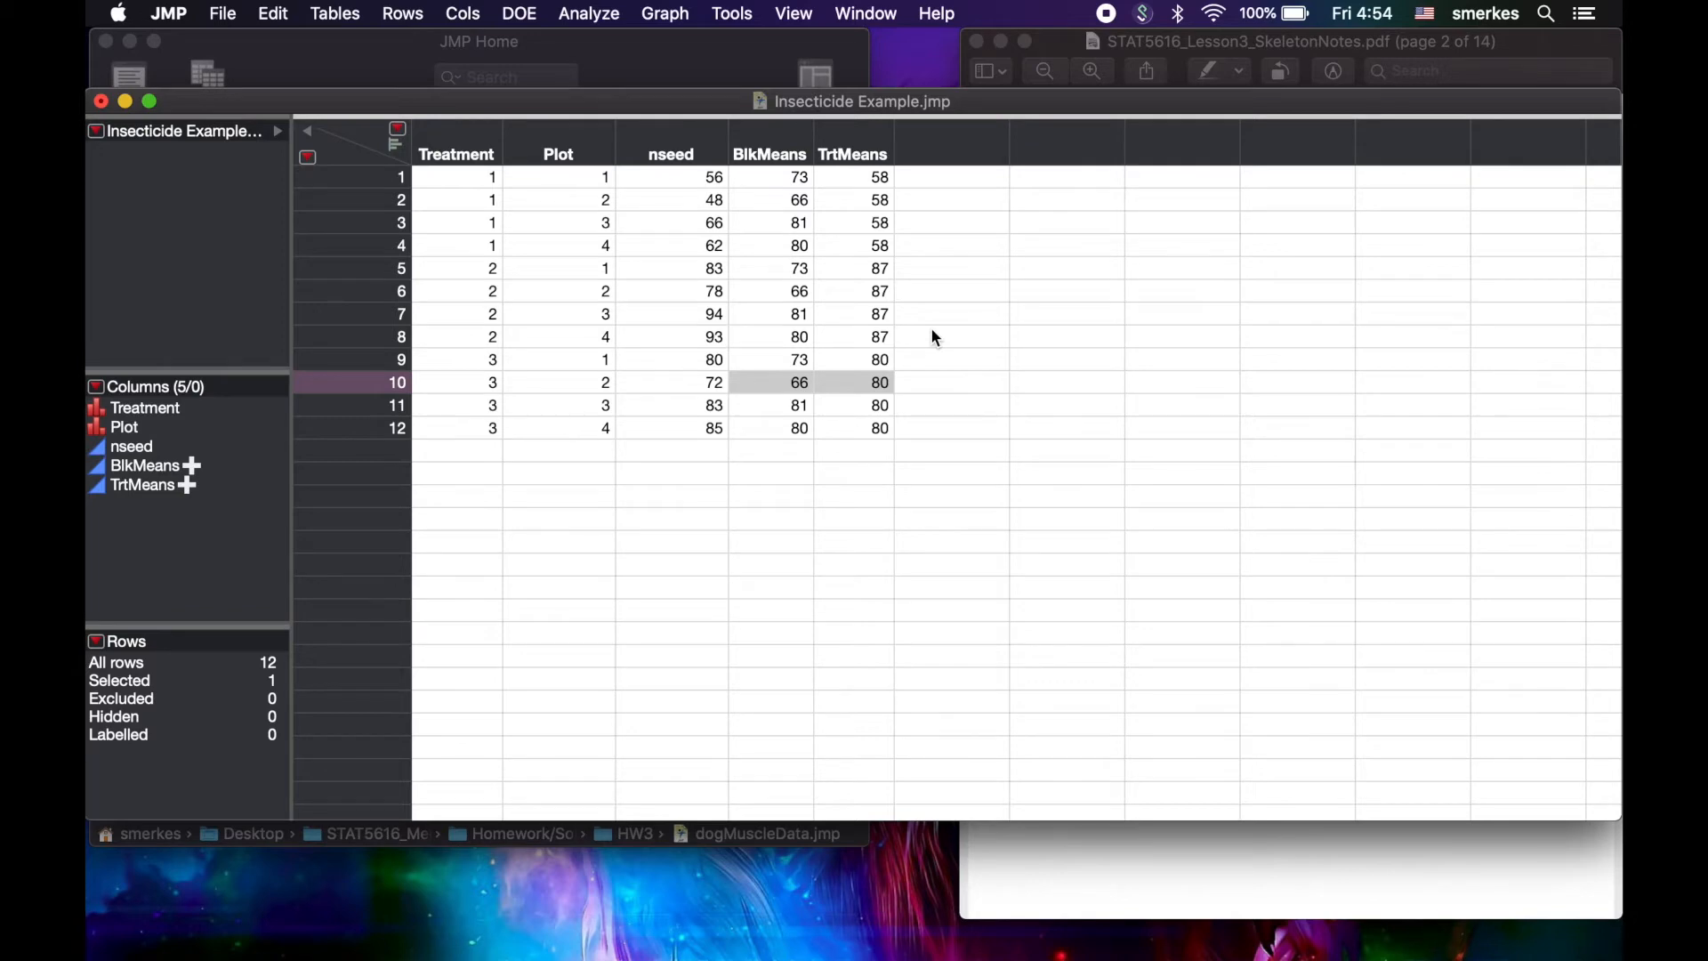
# Step: Set up a new column named Esti_cell_means after the last column and give it a Formula property
pyautogui.rightClick(954, 159)
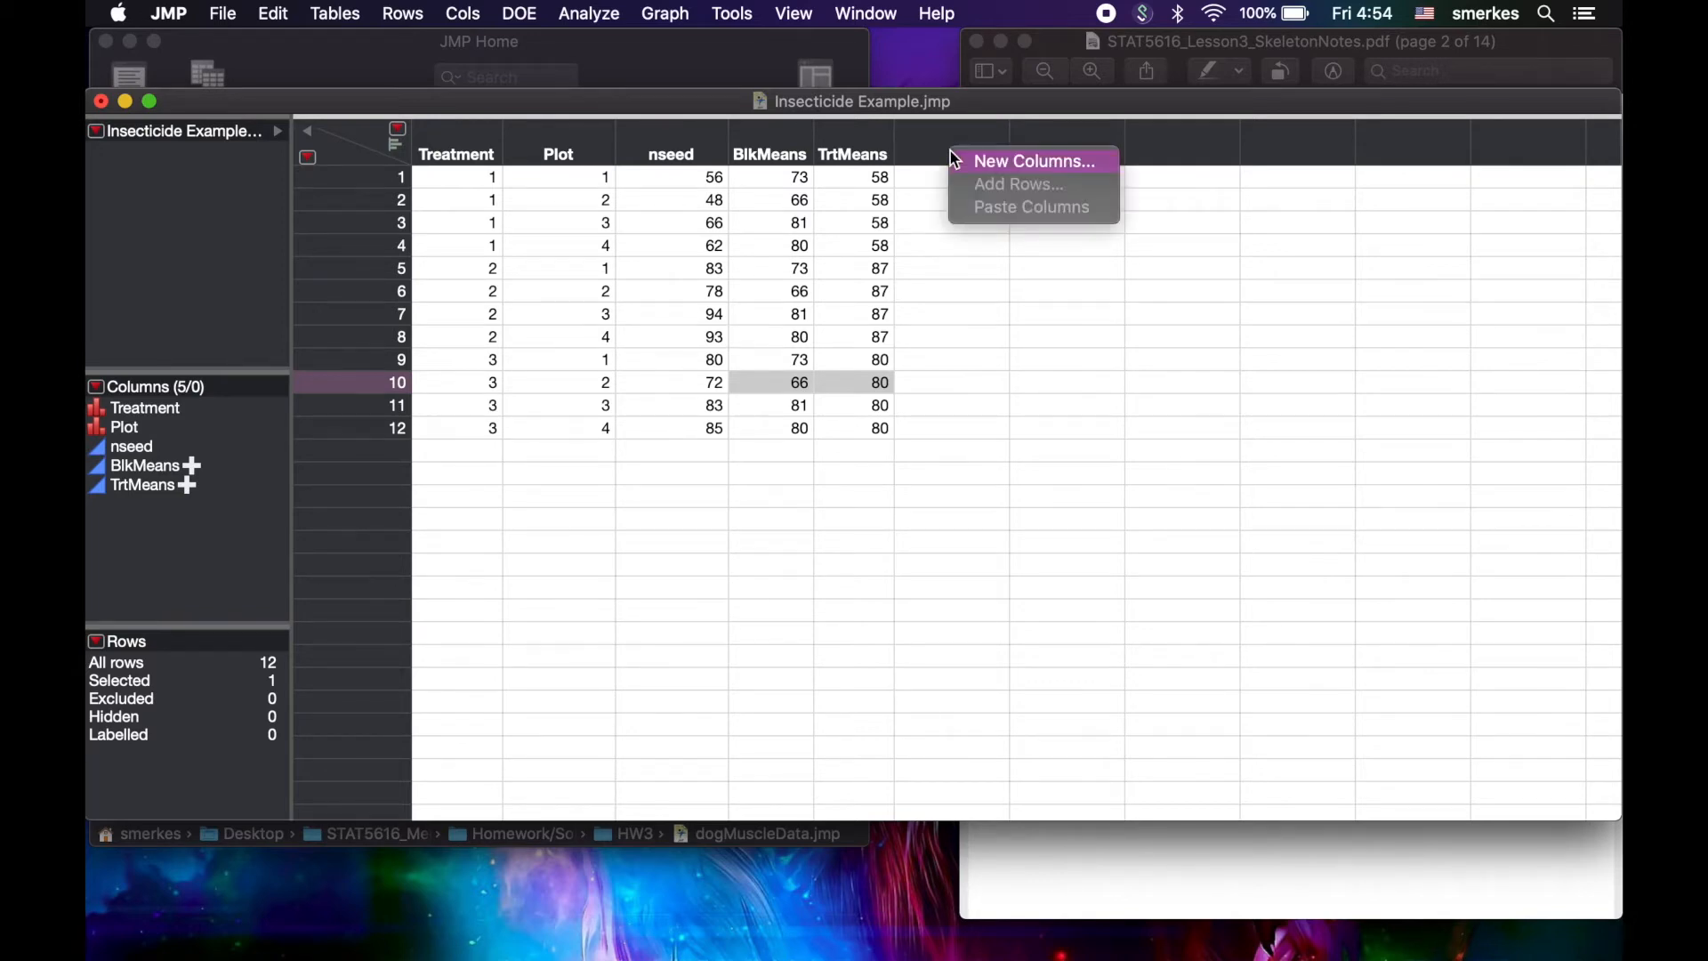
pyautogui.click(959, 160)
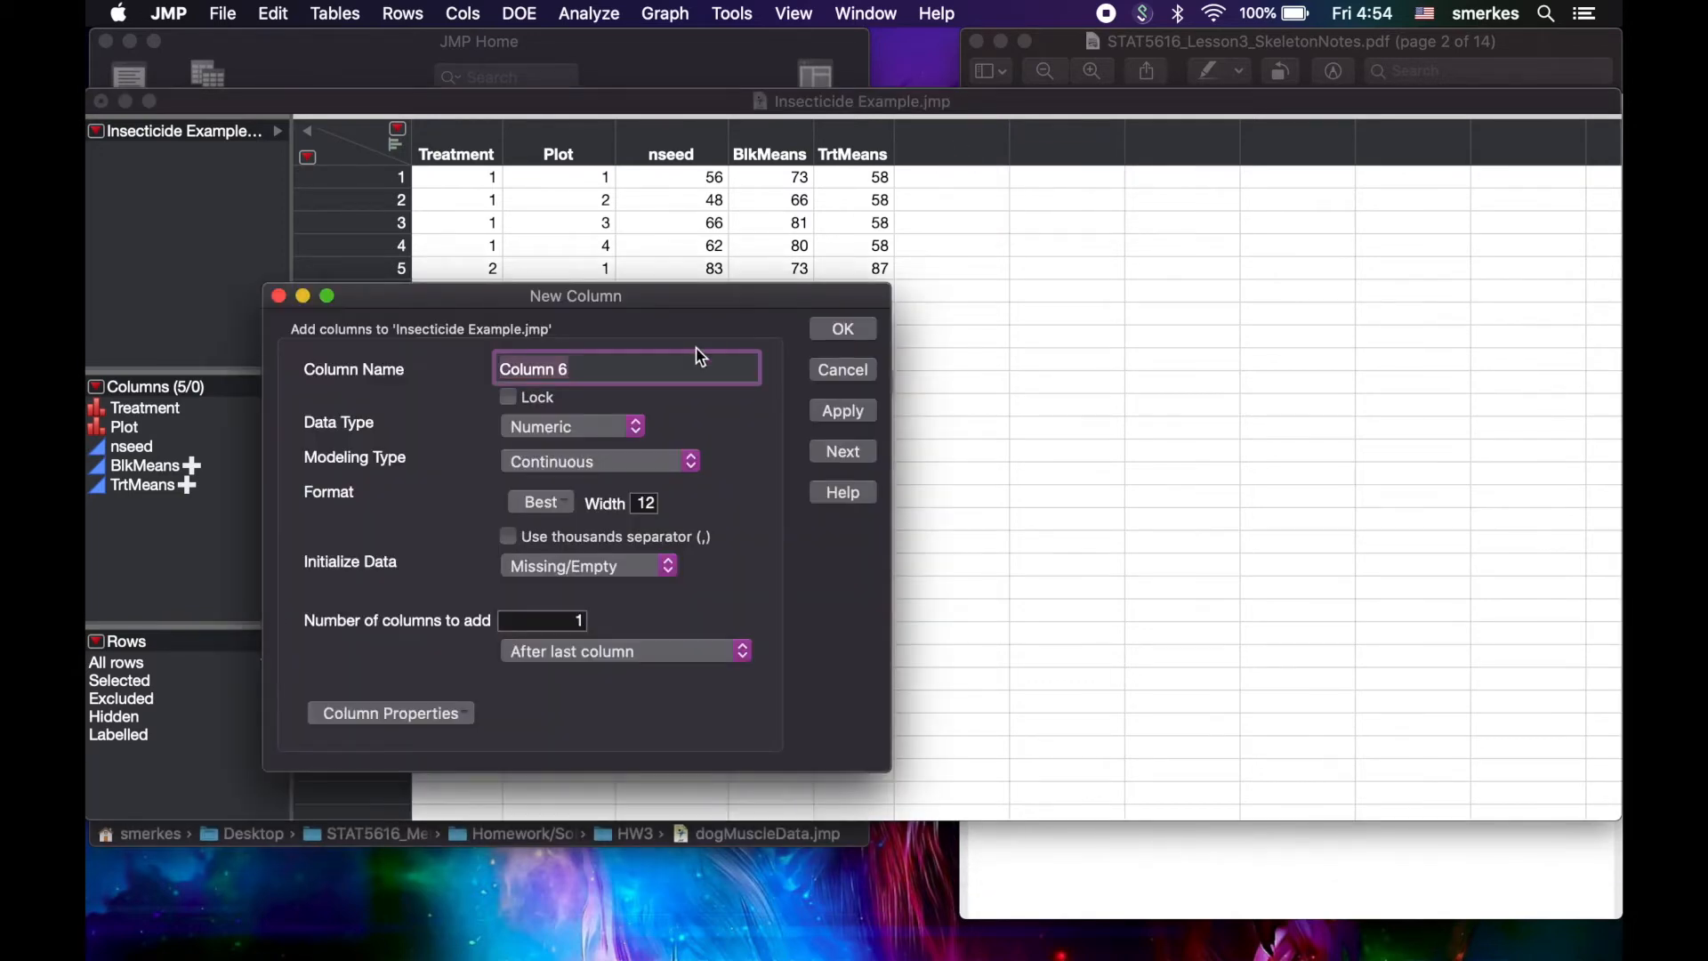
pyautogui.write('Esti_cell_means')
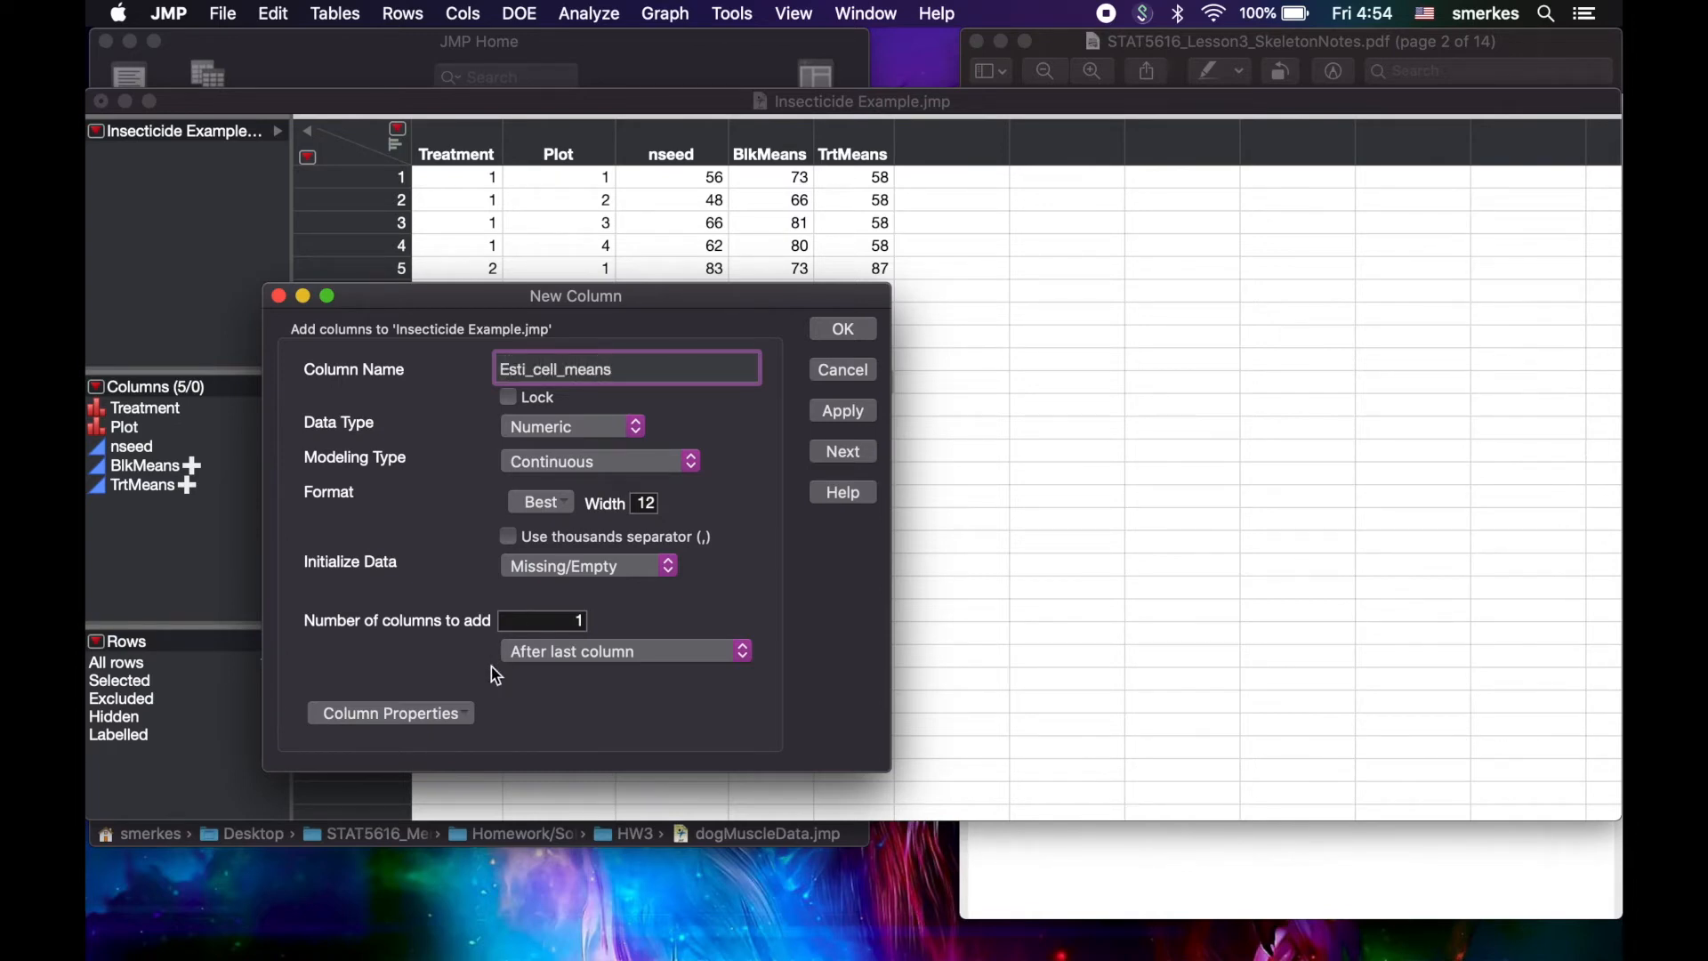
pyautogui.click(450, 711)
pyautogui.click(438, 733)
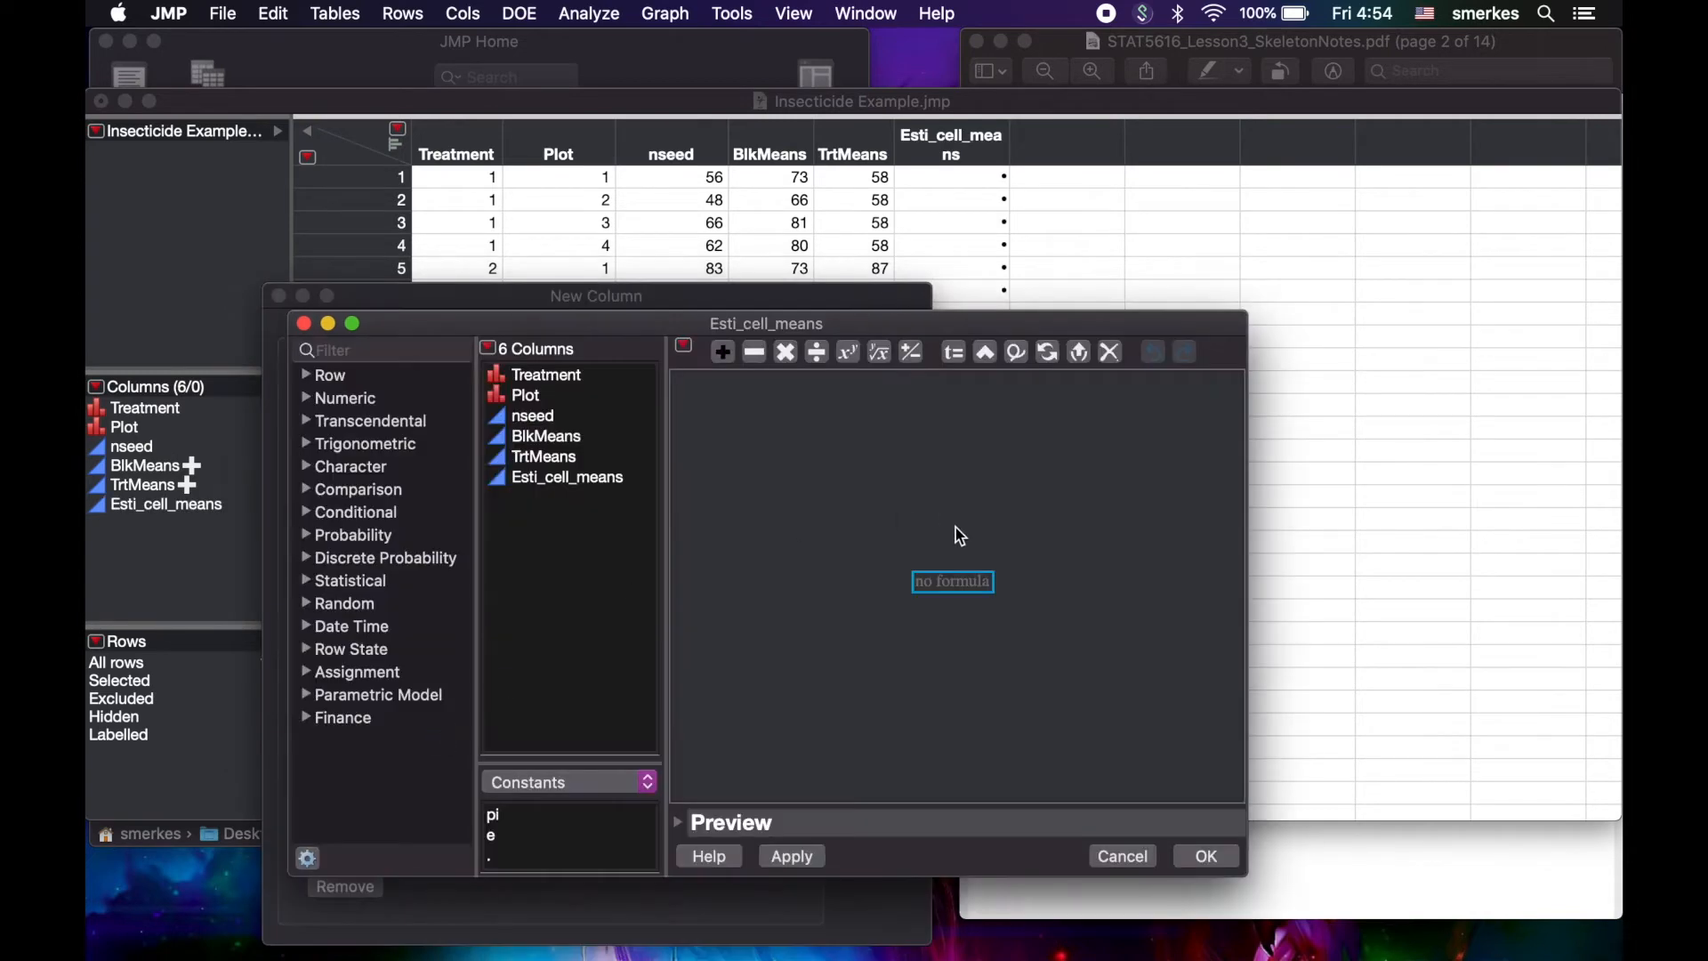
# Step: Define the Esti_cell_means formula as TrtMeans + (BlkMeans - Col Mean of :nseed)
pyautogui.click(551, 459)
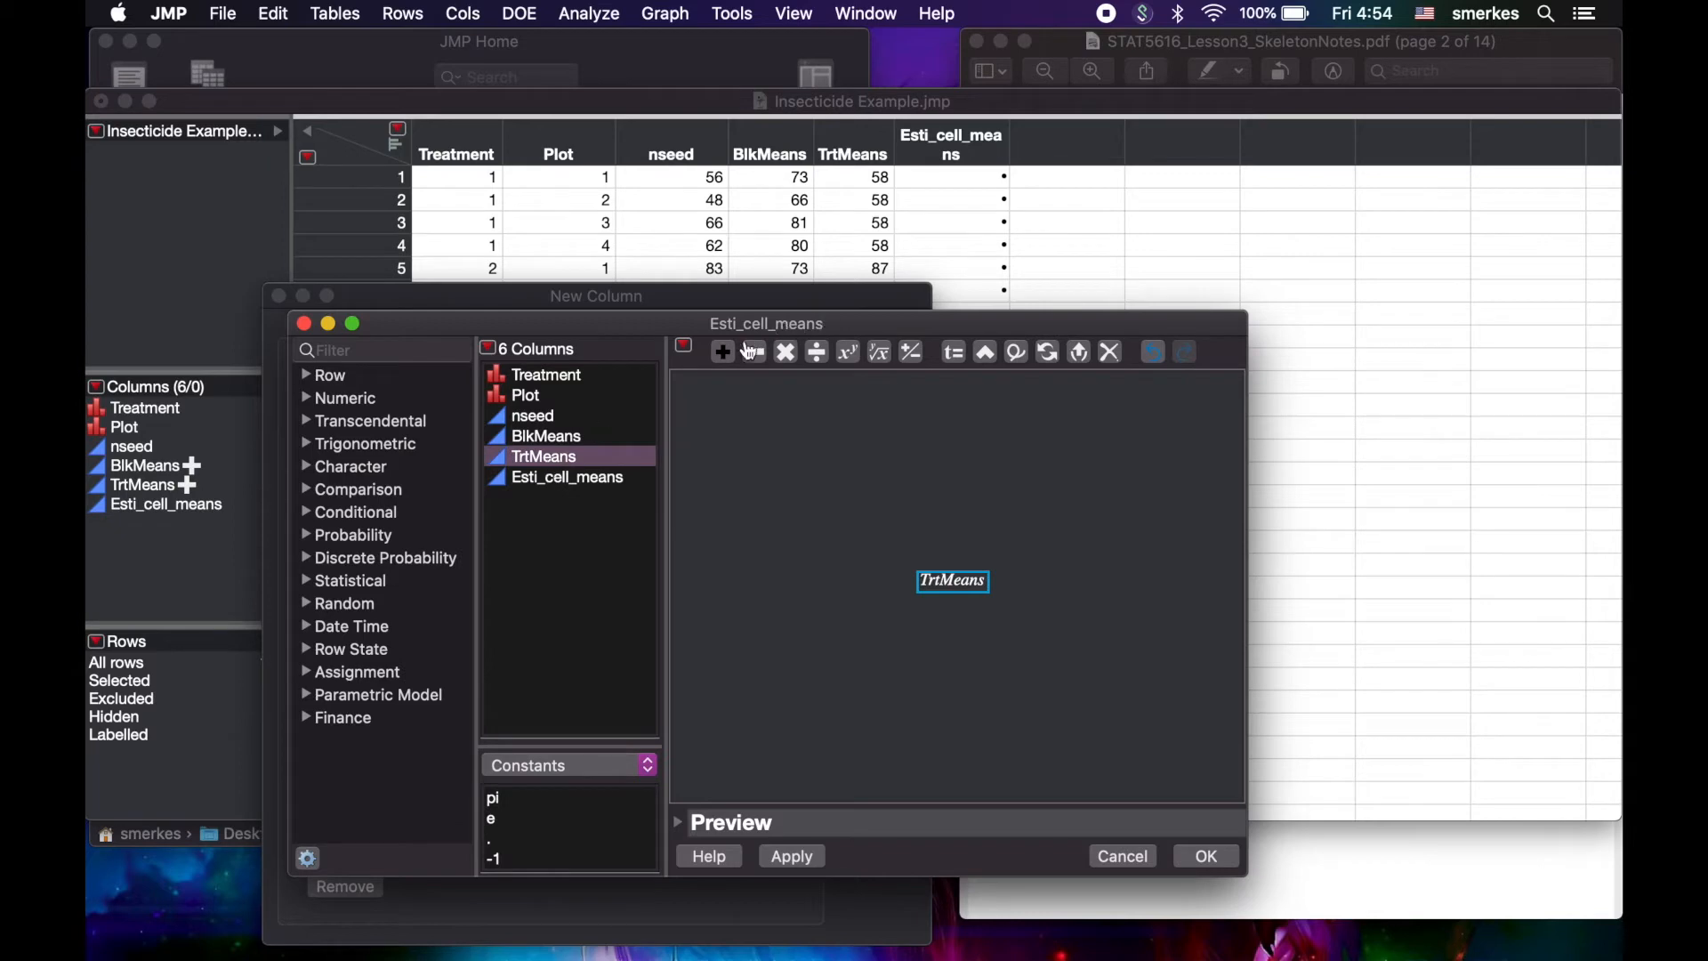
pyautogui.click(723, 353)
pyautogui.click(565, 443)
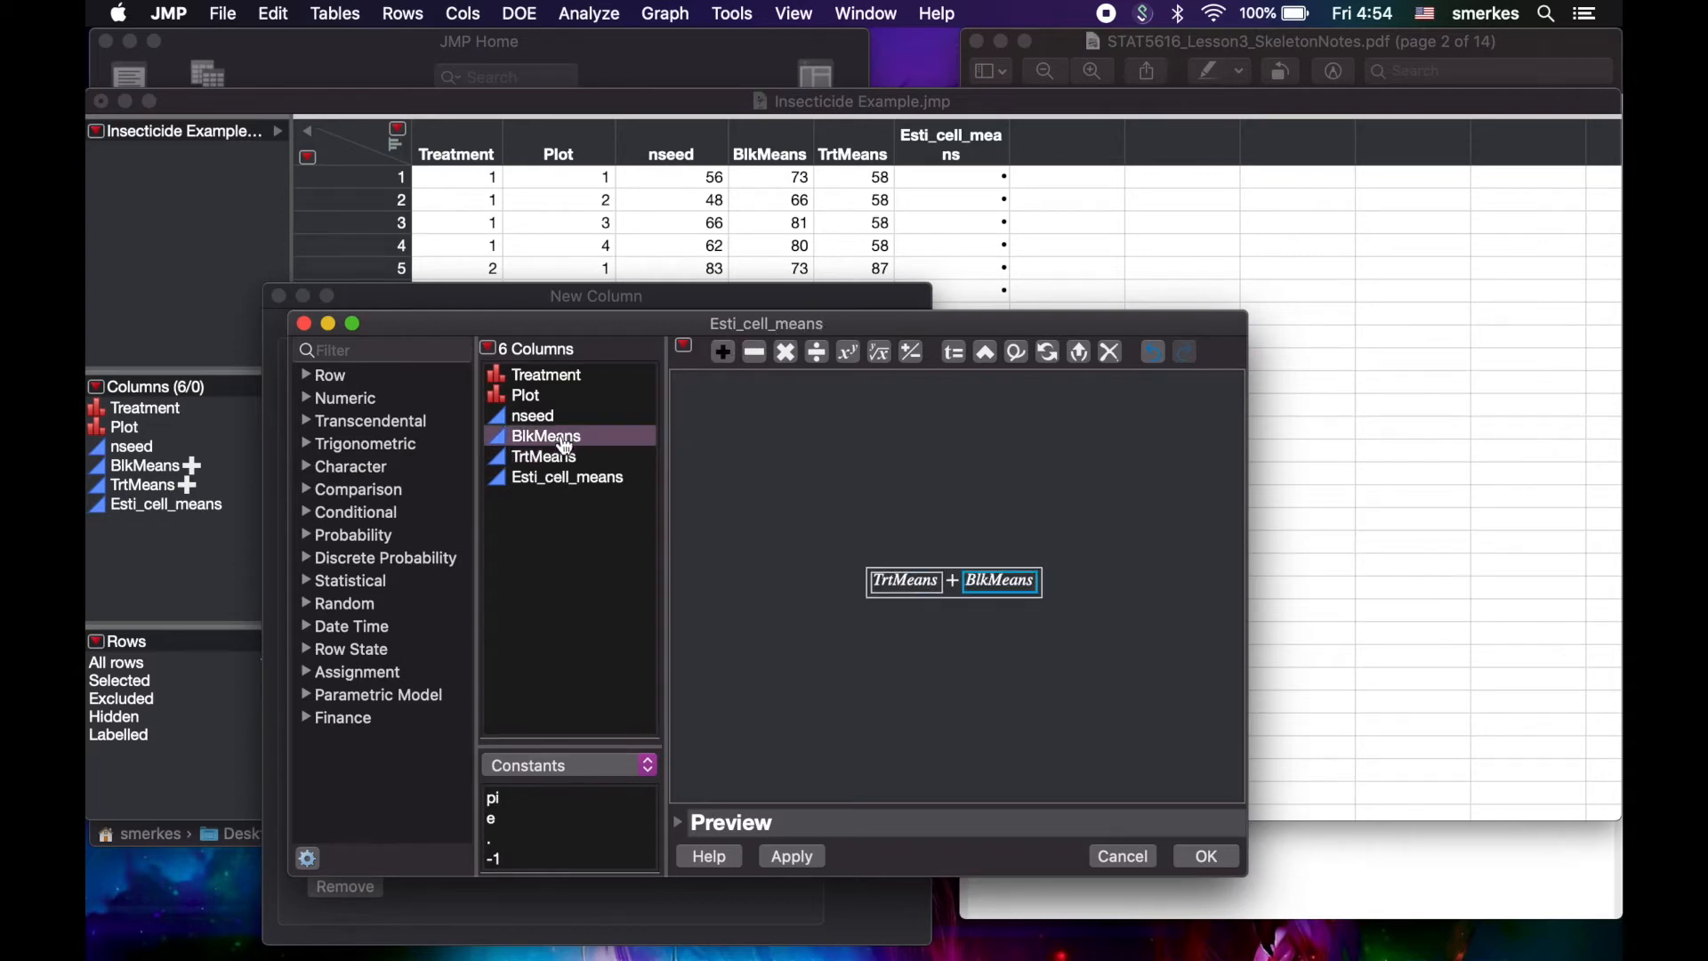
pyautogui.click(727, 356)
pyautogui.click(755, 354)
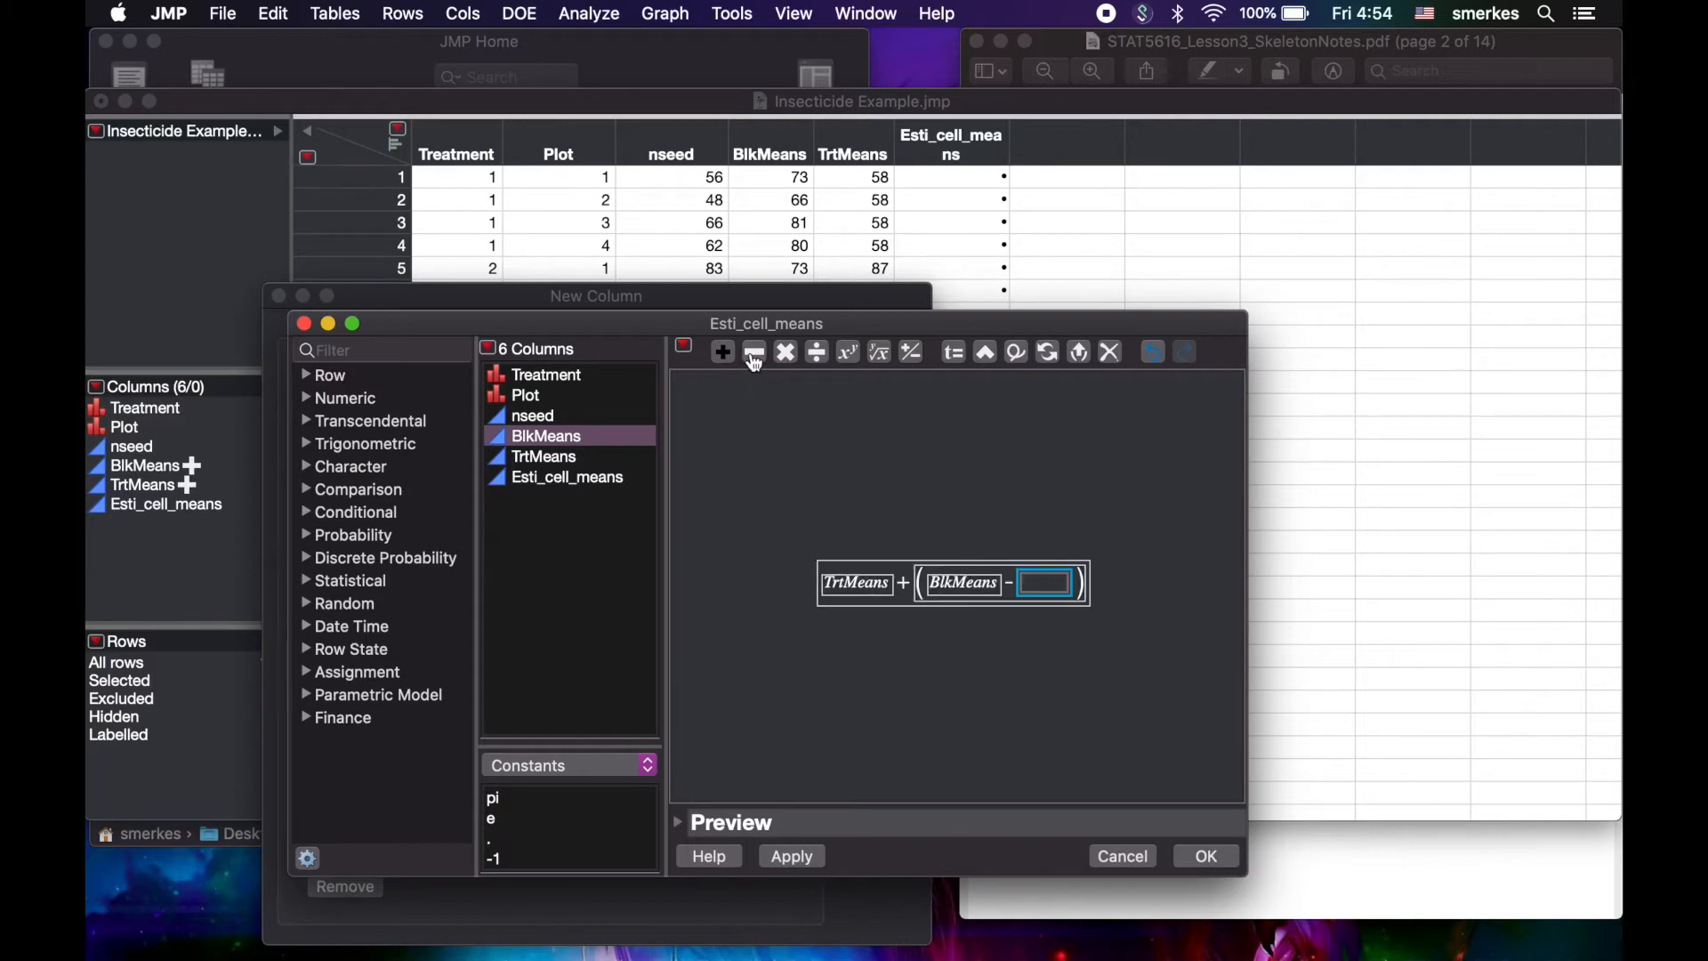
pyautogui.click(322, 585)
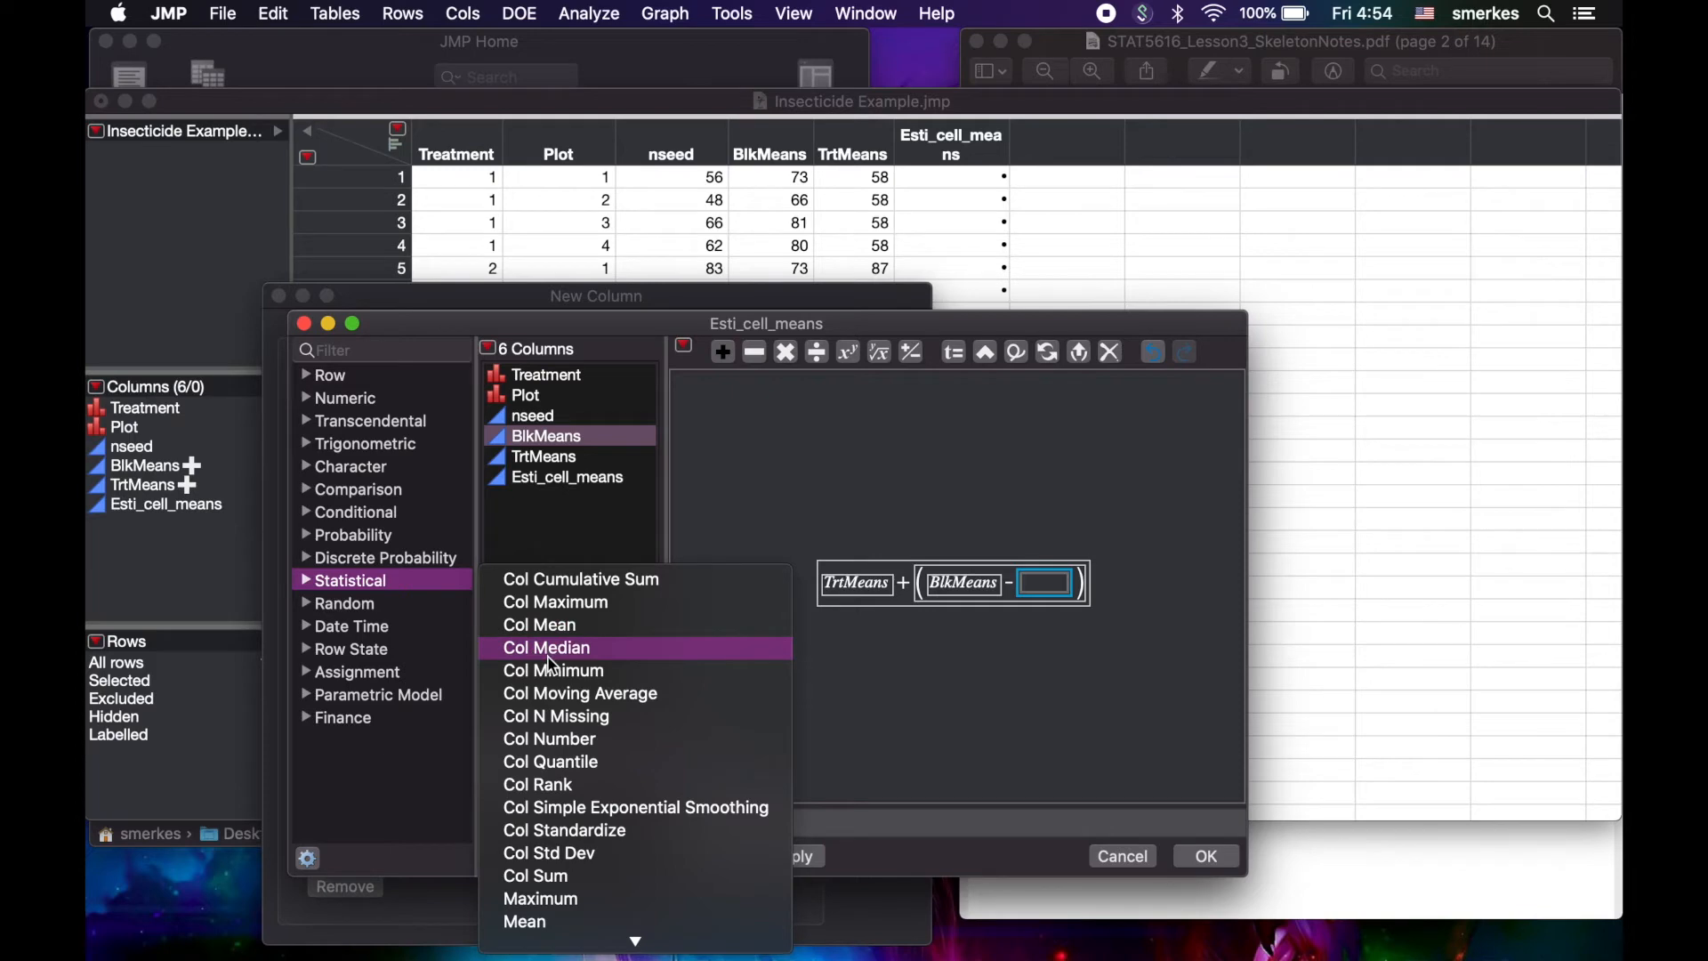
pyautogui.click(546, 627)
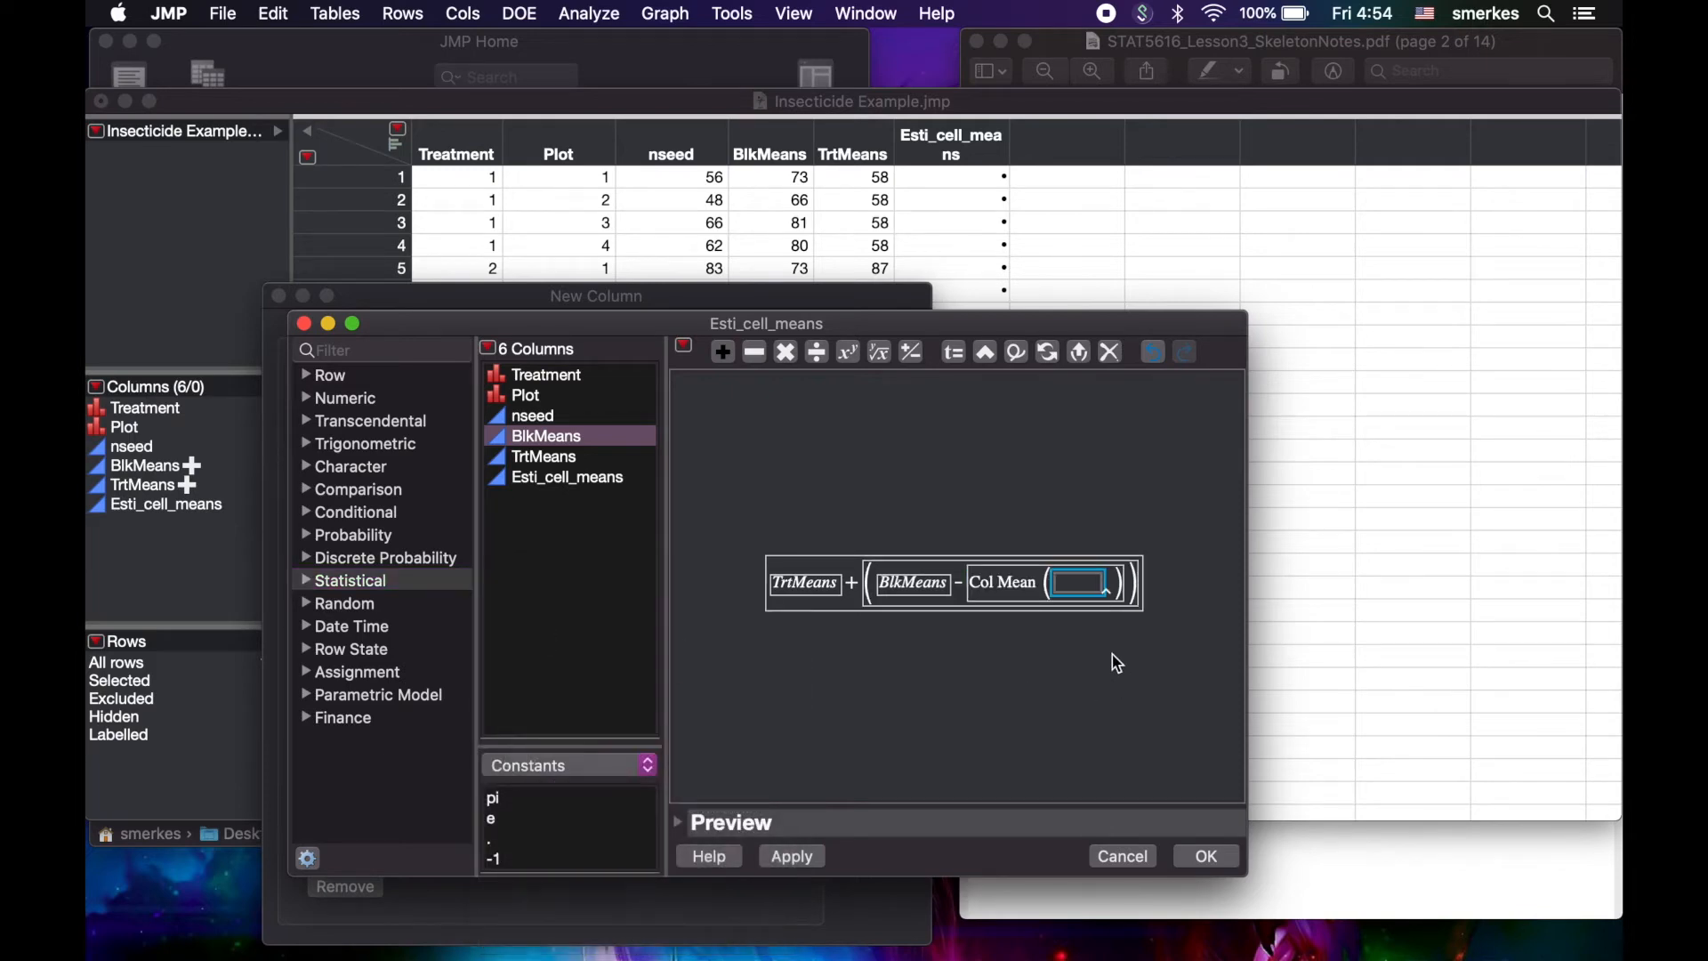
pyautogui.doubleClick(1074, 582)
pyautogui.write(':nseed')
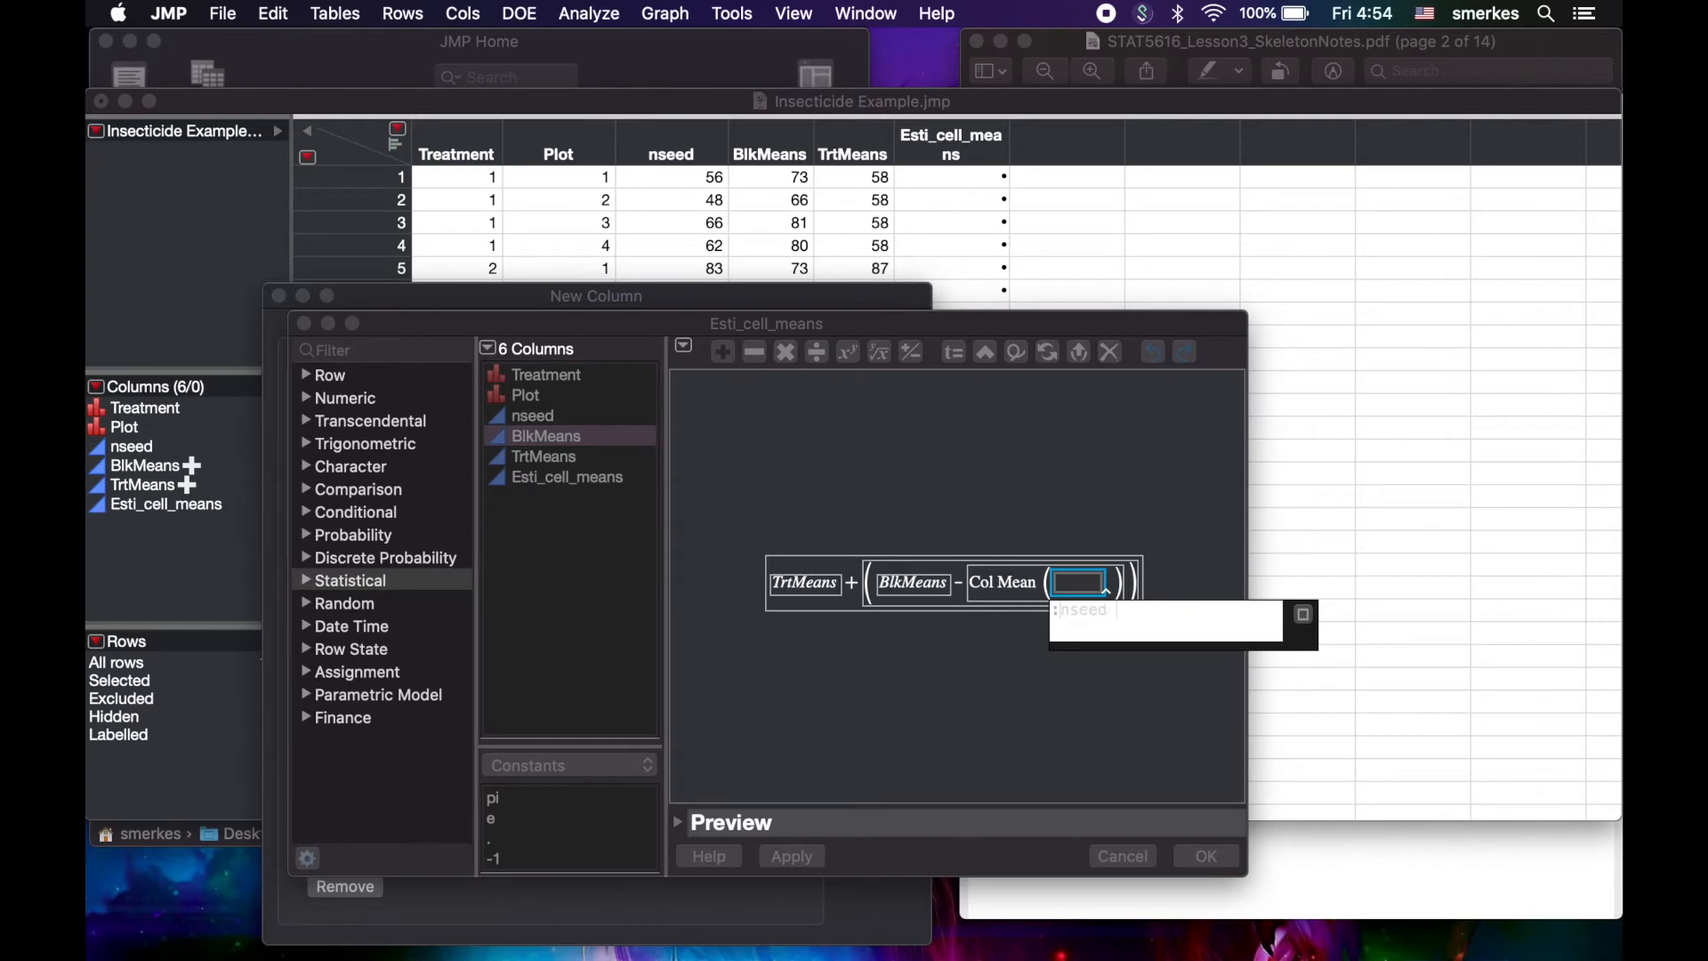
pyautogui.press('Return')
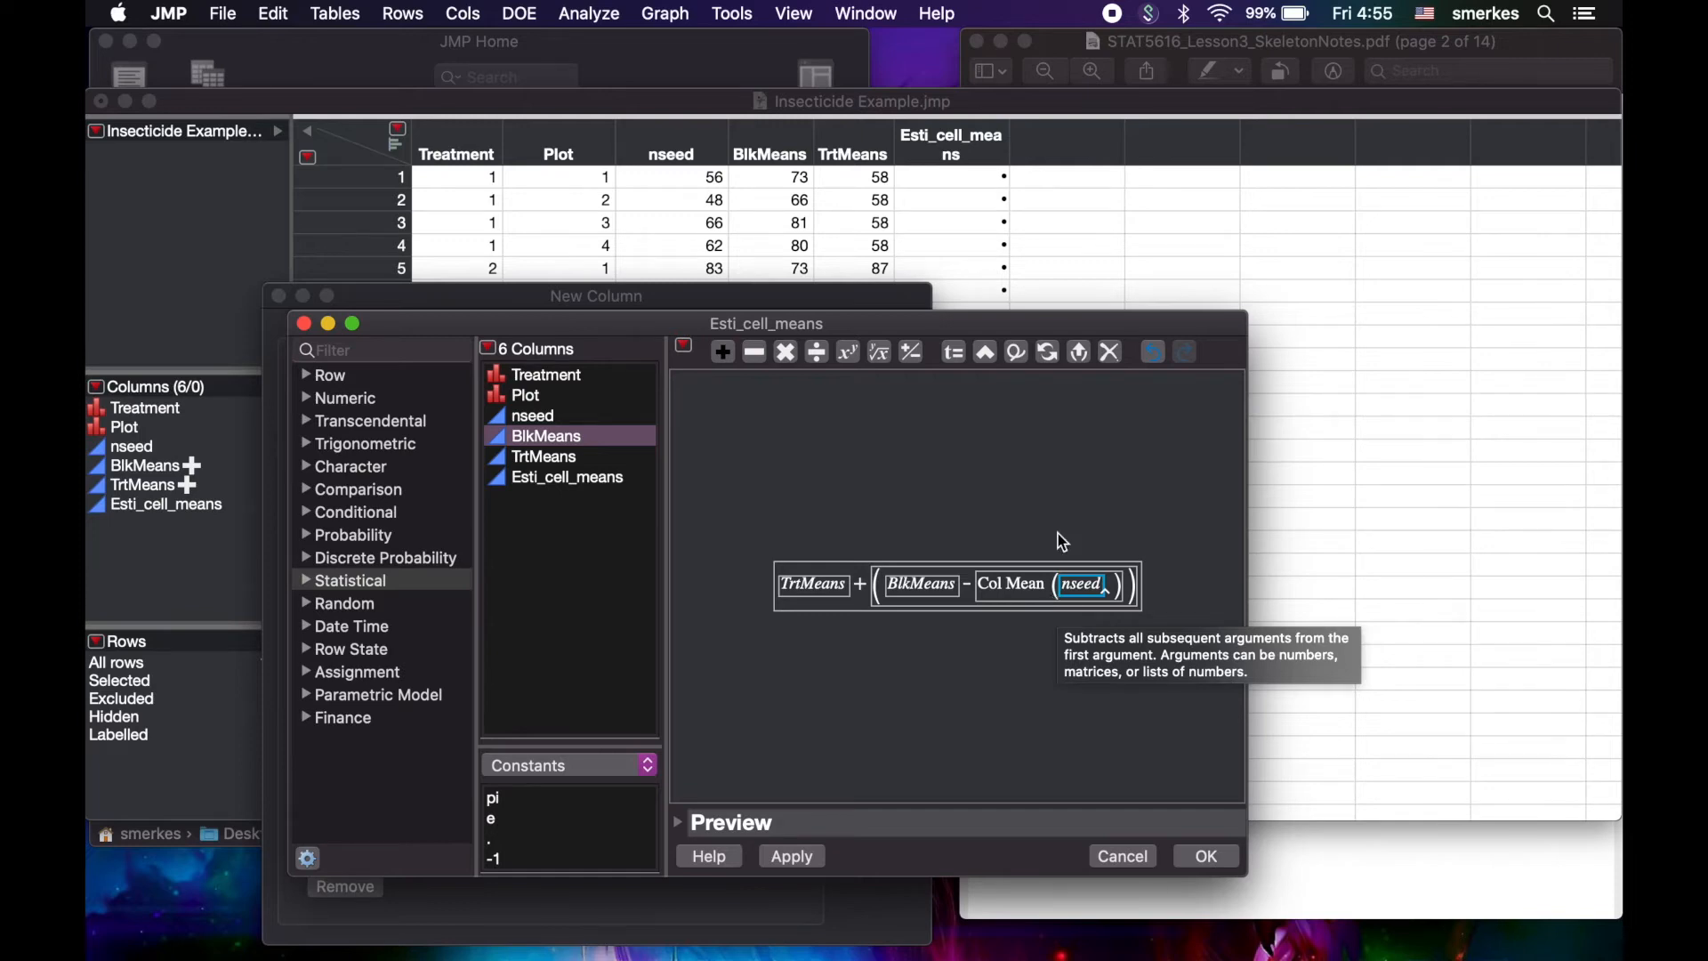
# Step: Switch to the Lesson 3 notes PDF in Preview and examine the formulas for estimating cell means on page 7
pyautogui.click(1224, 48)
pyautogui.scroll(-2, 1239, 502)
pyautogui.scroll(-20, 1240, 502)
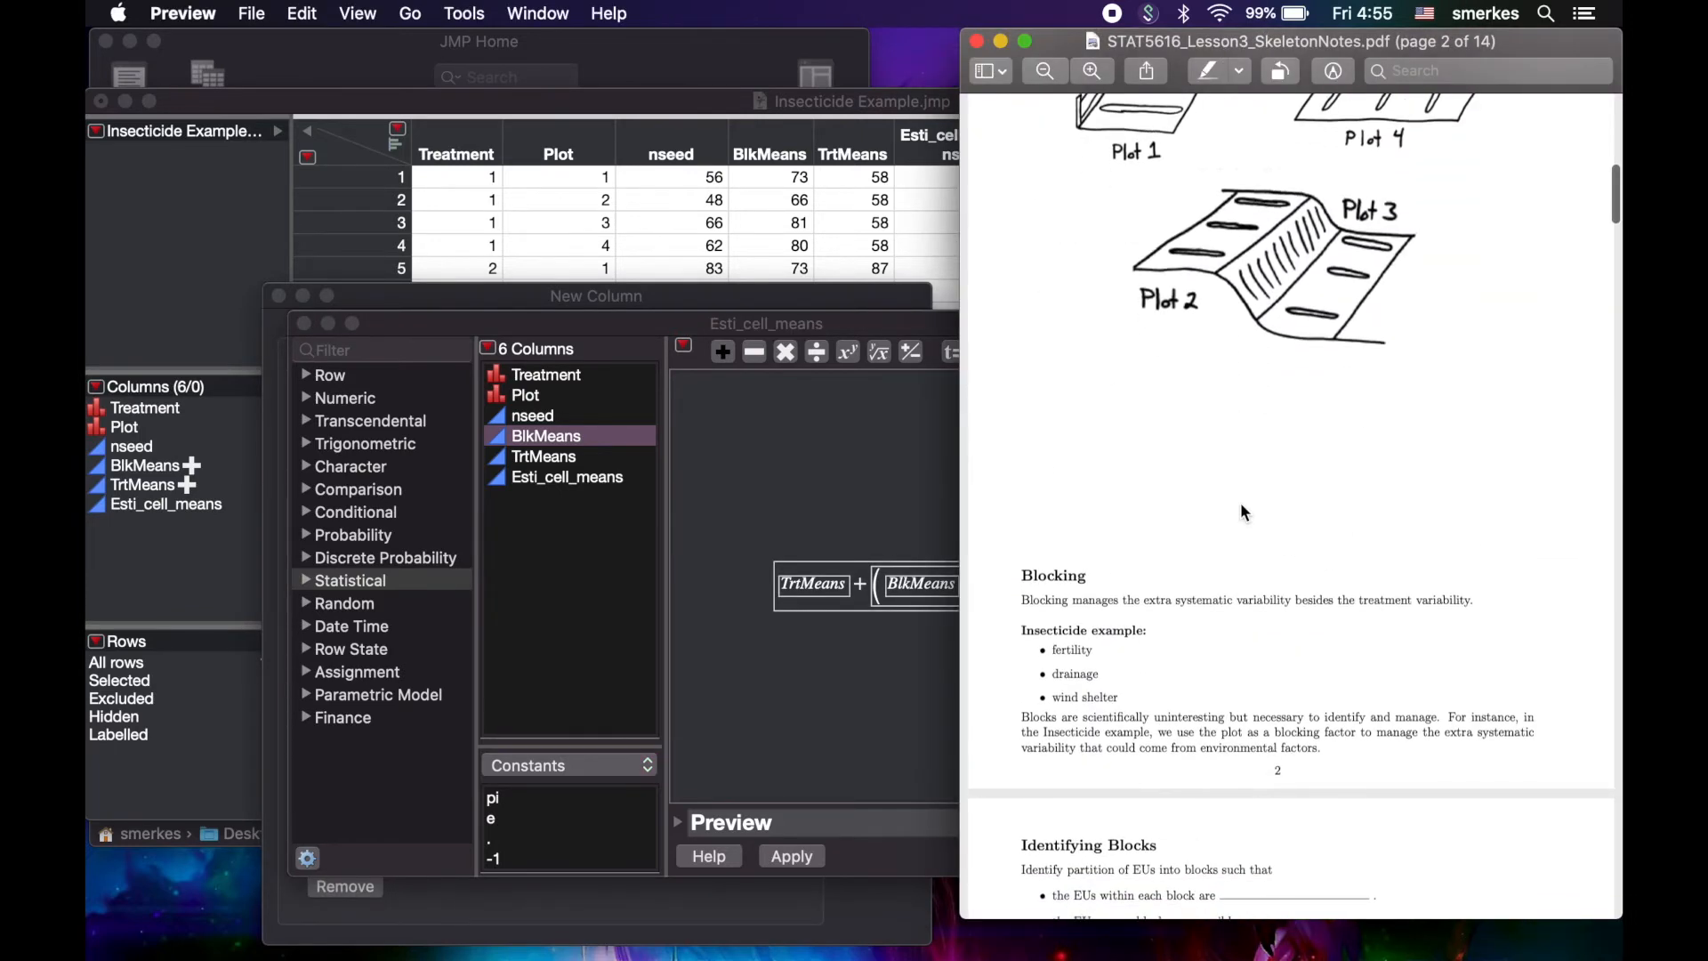
pyautogui.scroll(-10, 1240, 502)
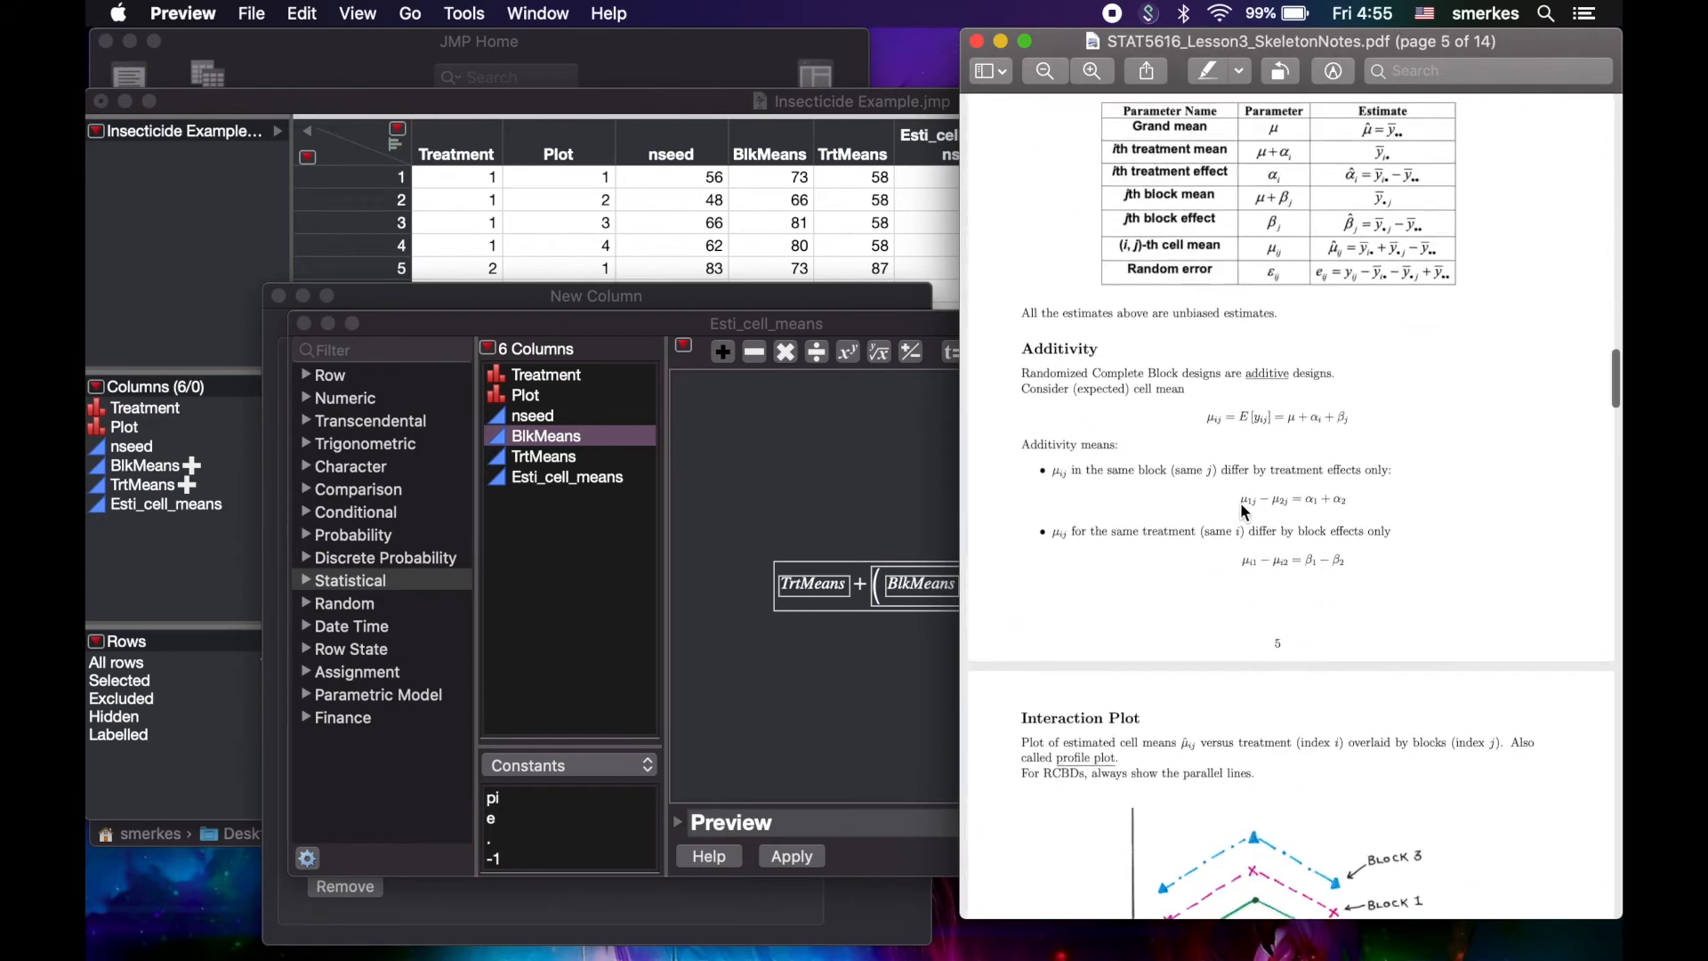
pyautogui.scroll(-10, 1246, 649)
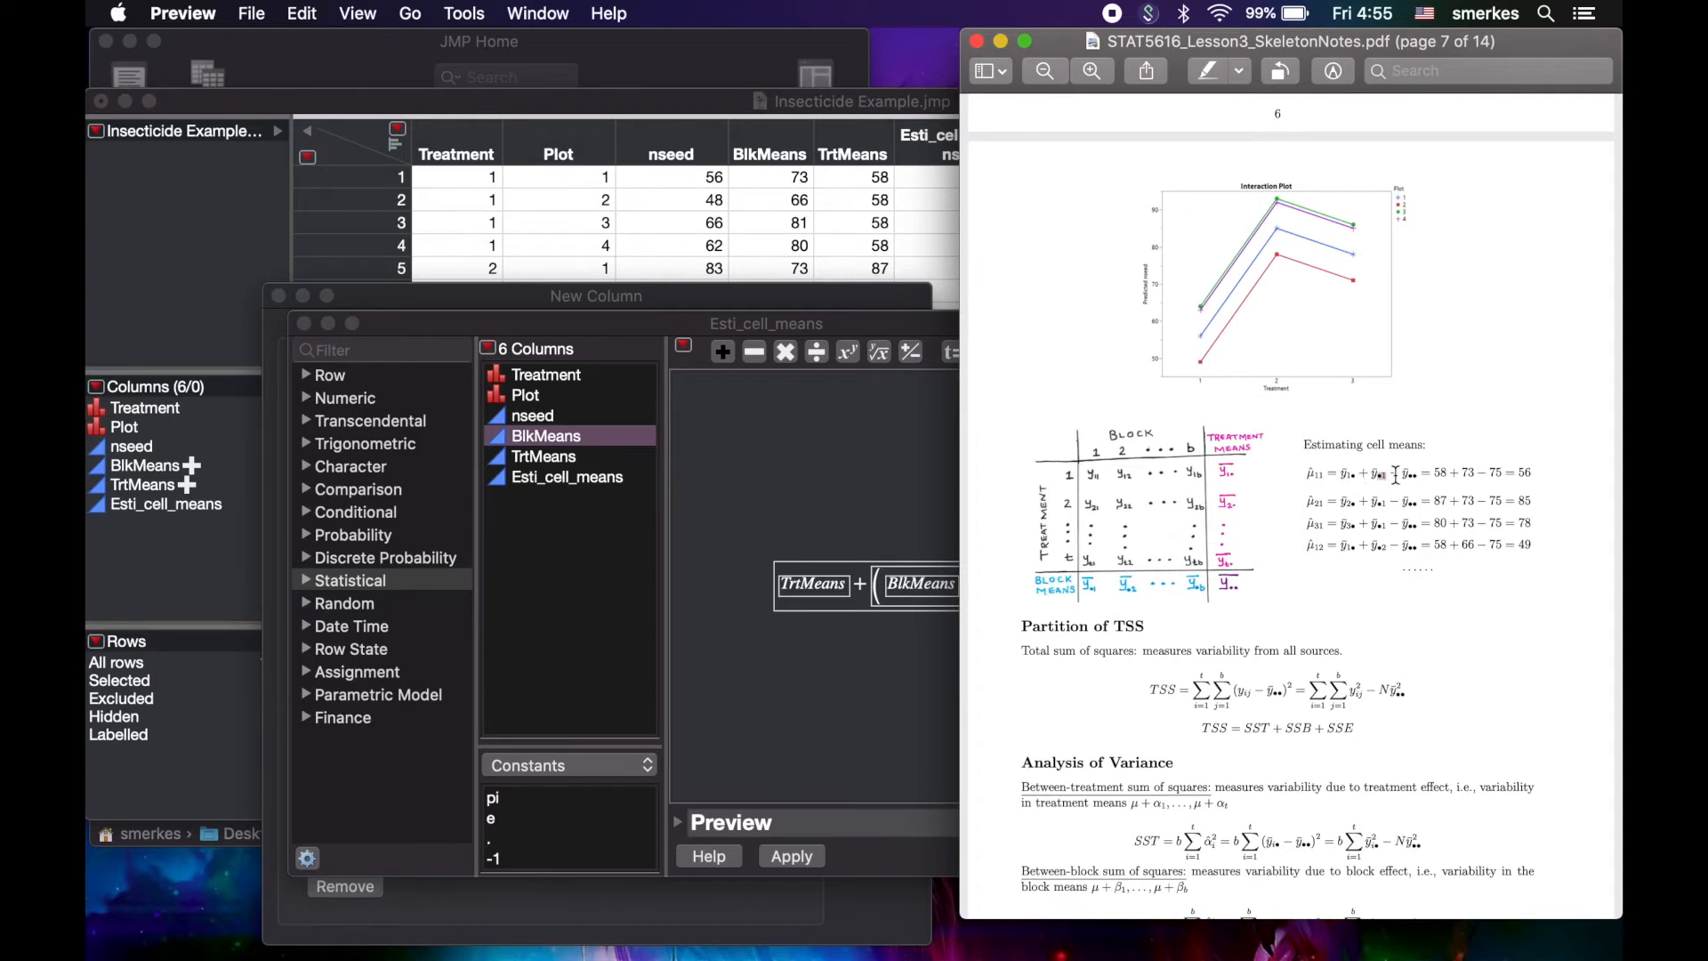
# Step: Return to JMP and accept the Esti_cell_means formula and the new column
pyautogui.click(885, 722)
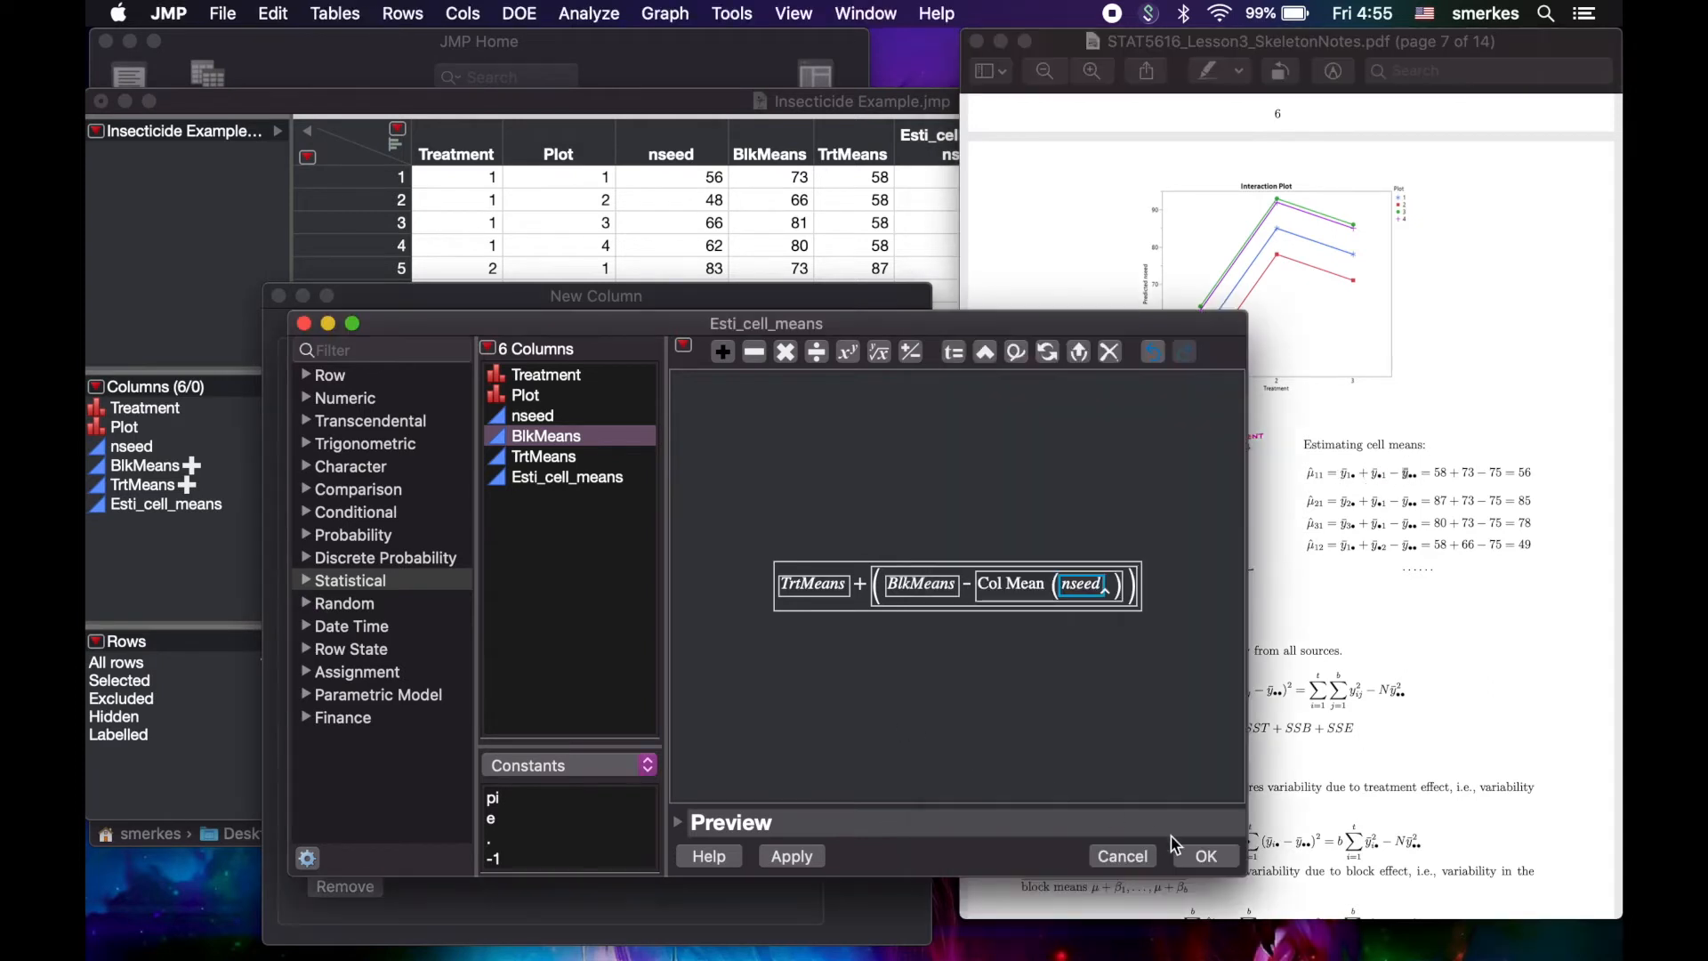
pyautogui.click(1196, 855)
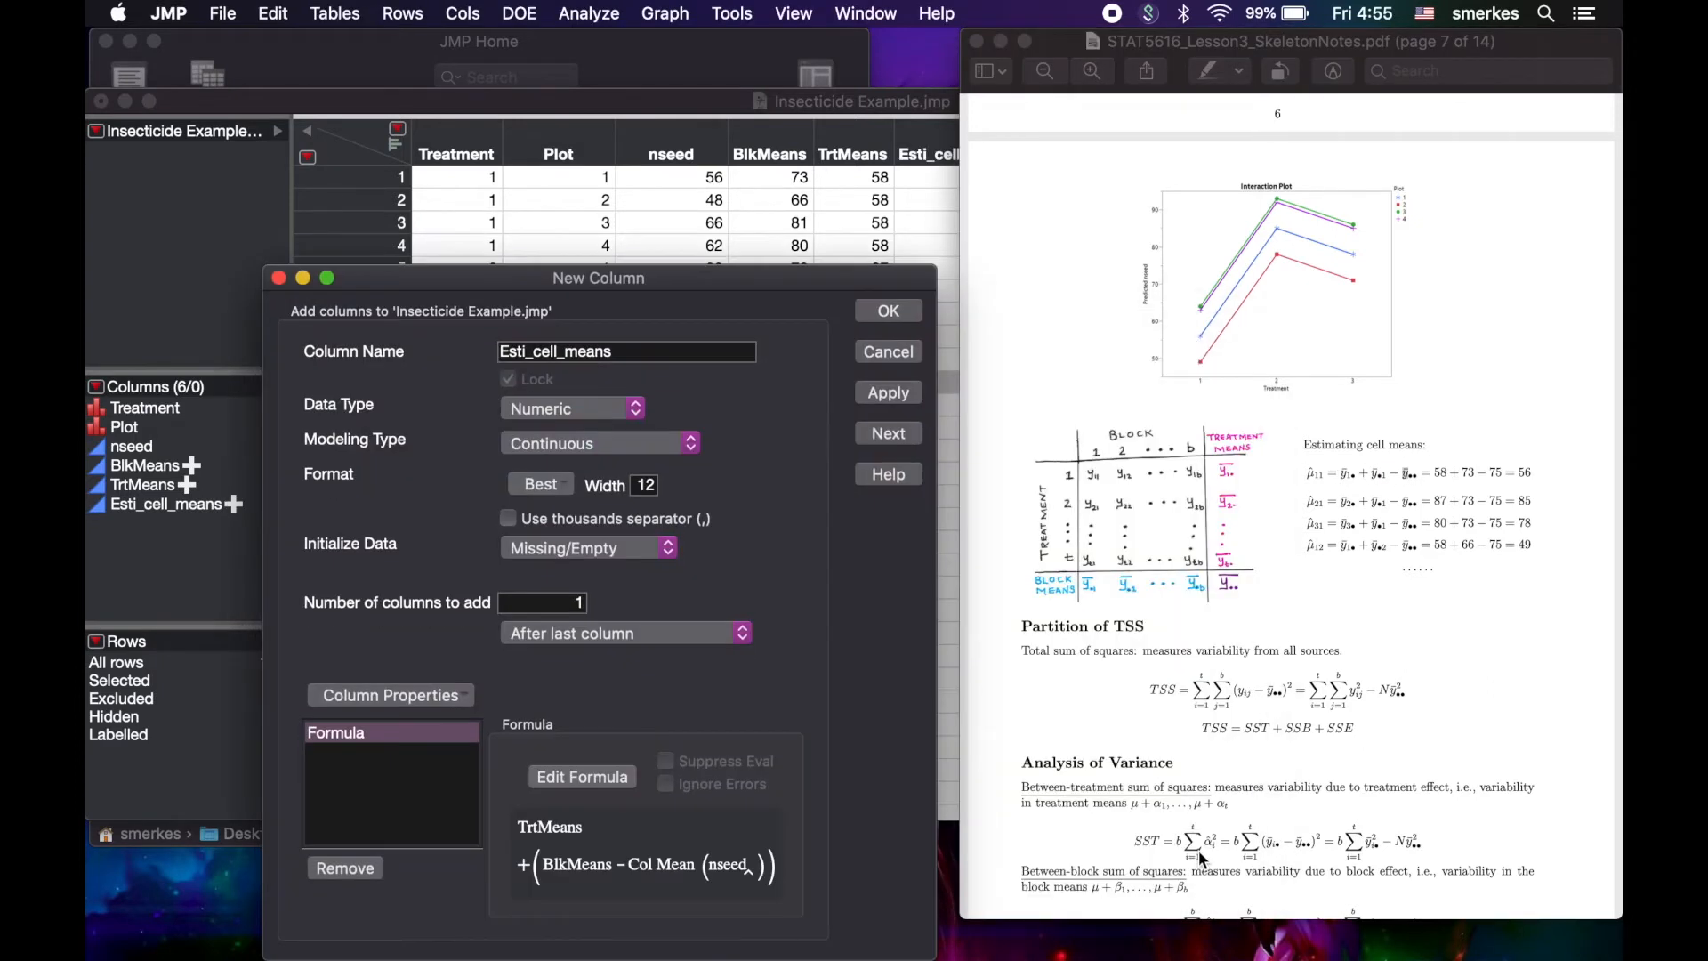
pyautogui.click(886, 312)
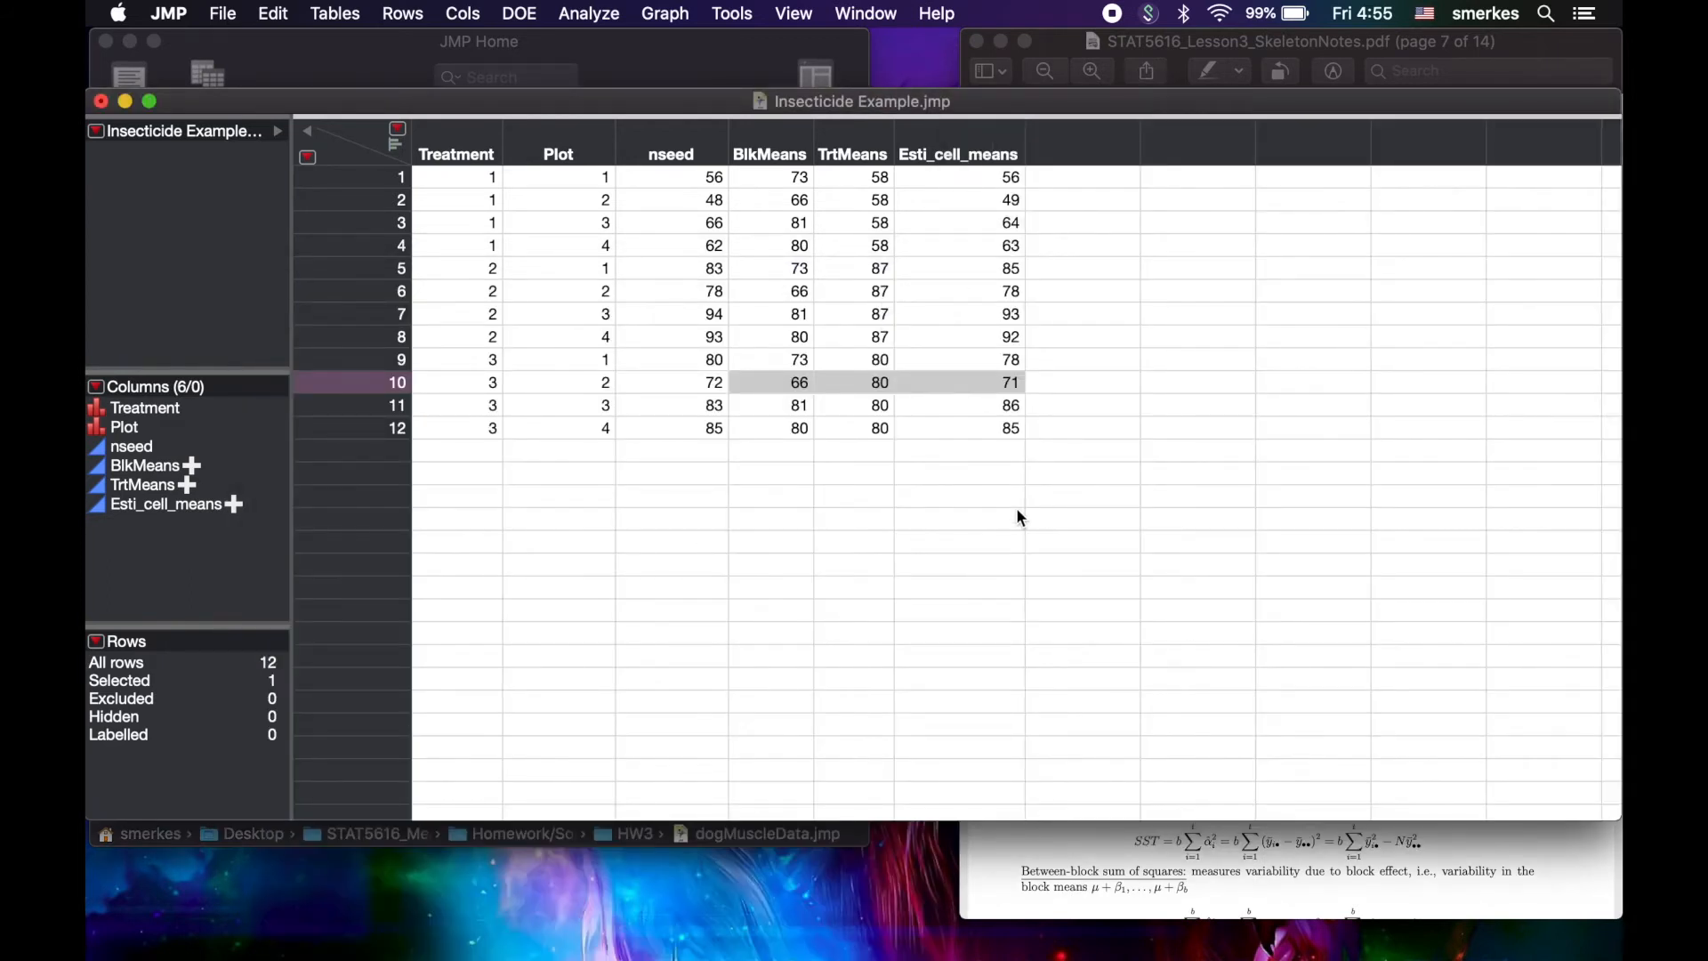
# Step: Build a Graph Builder points plot with Esti_cell_means on Y, Treatment on X and Plot as the overlay
pyautogui.click(968, 156)
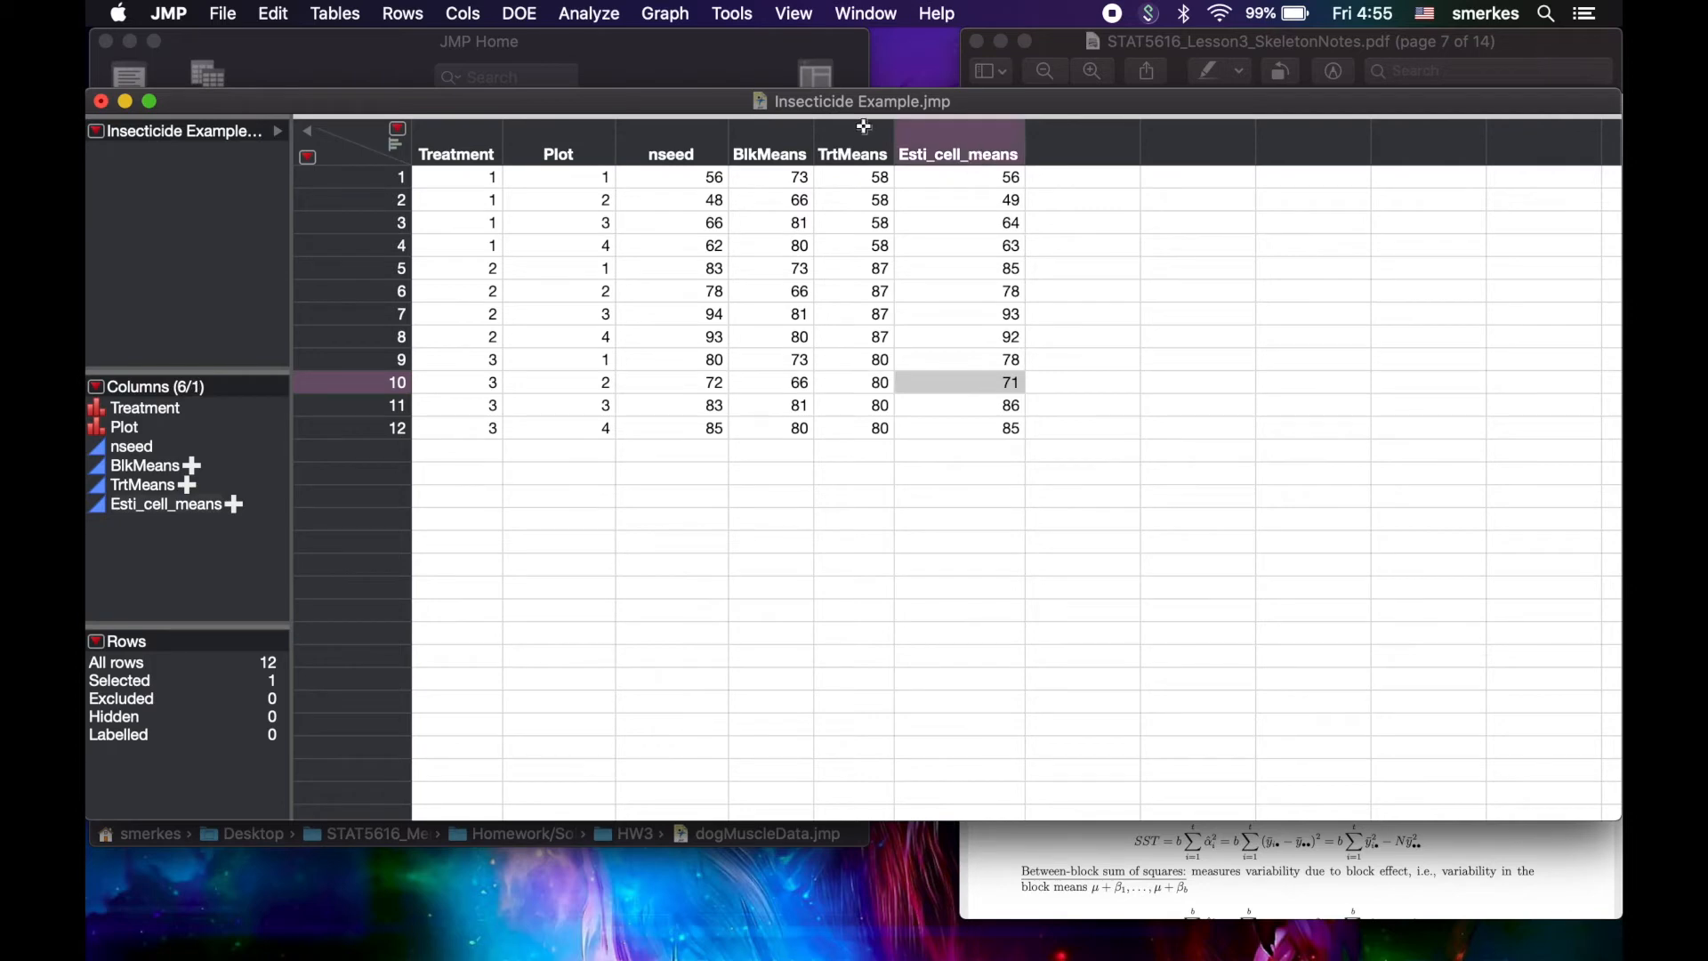
pyautogui.click(665, 16)
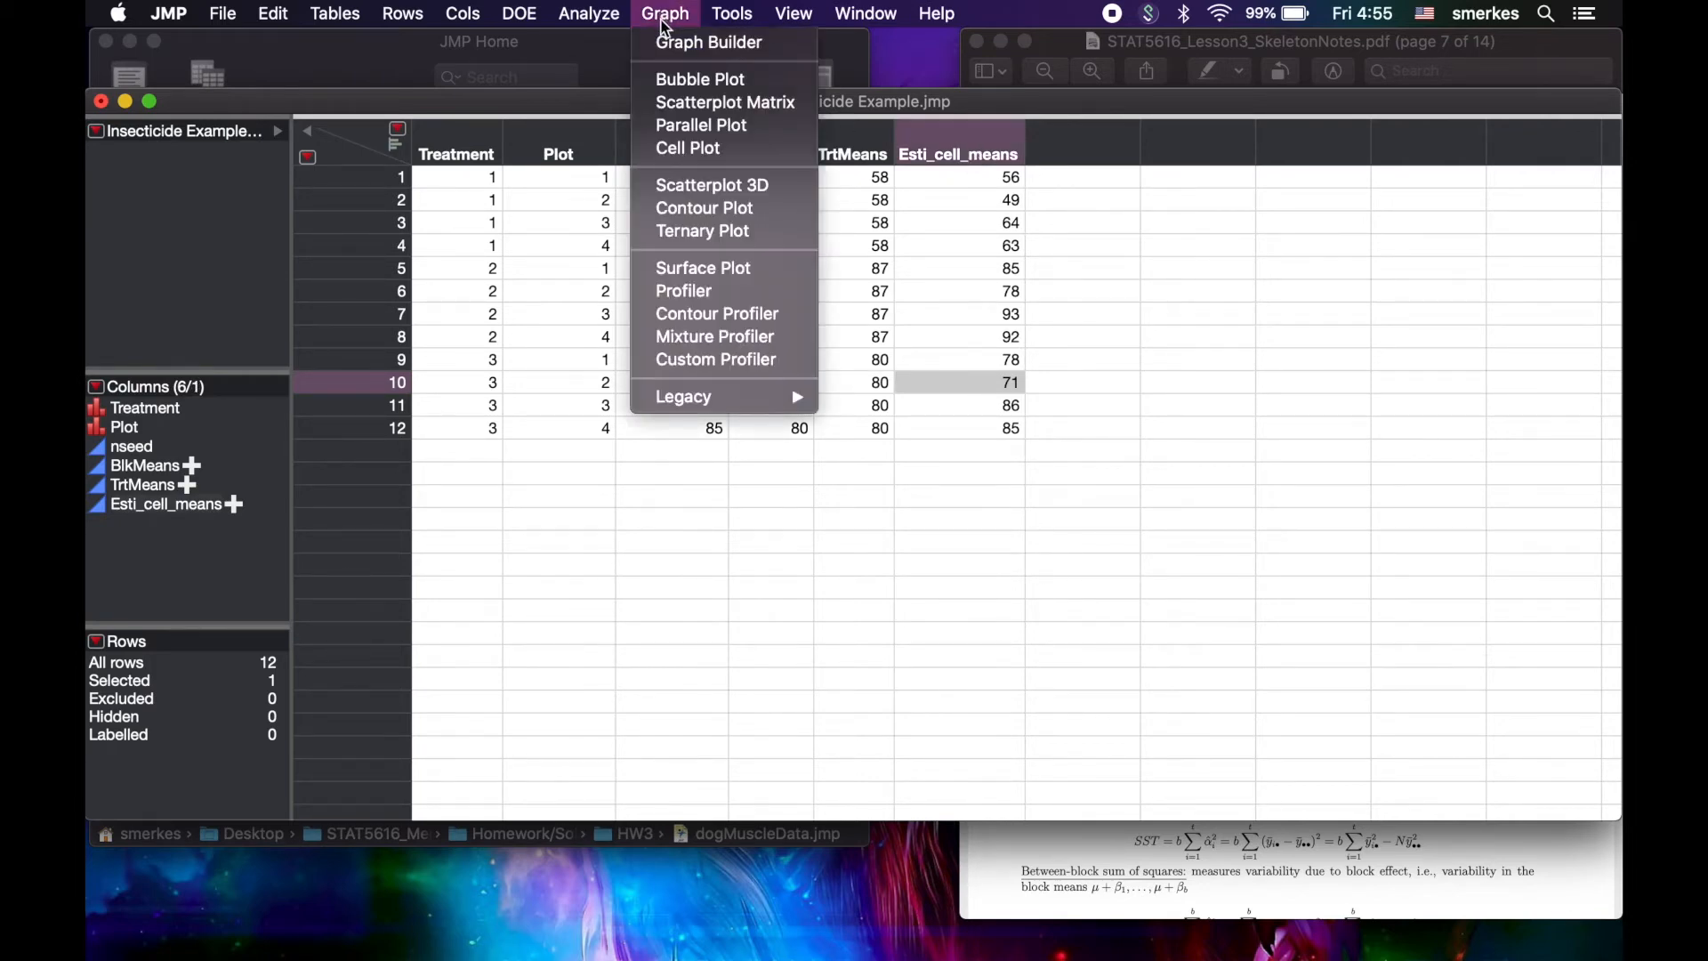
pyautogui.click(669, 45)
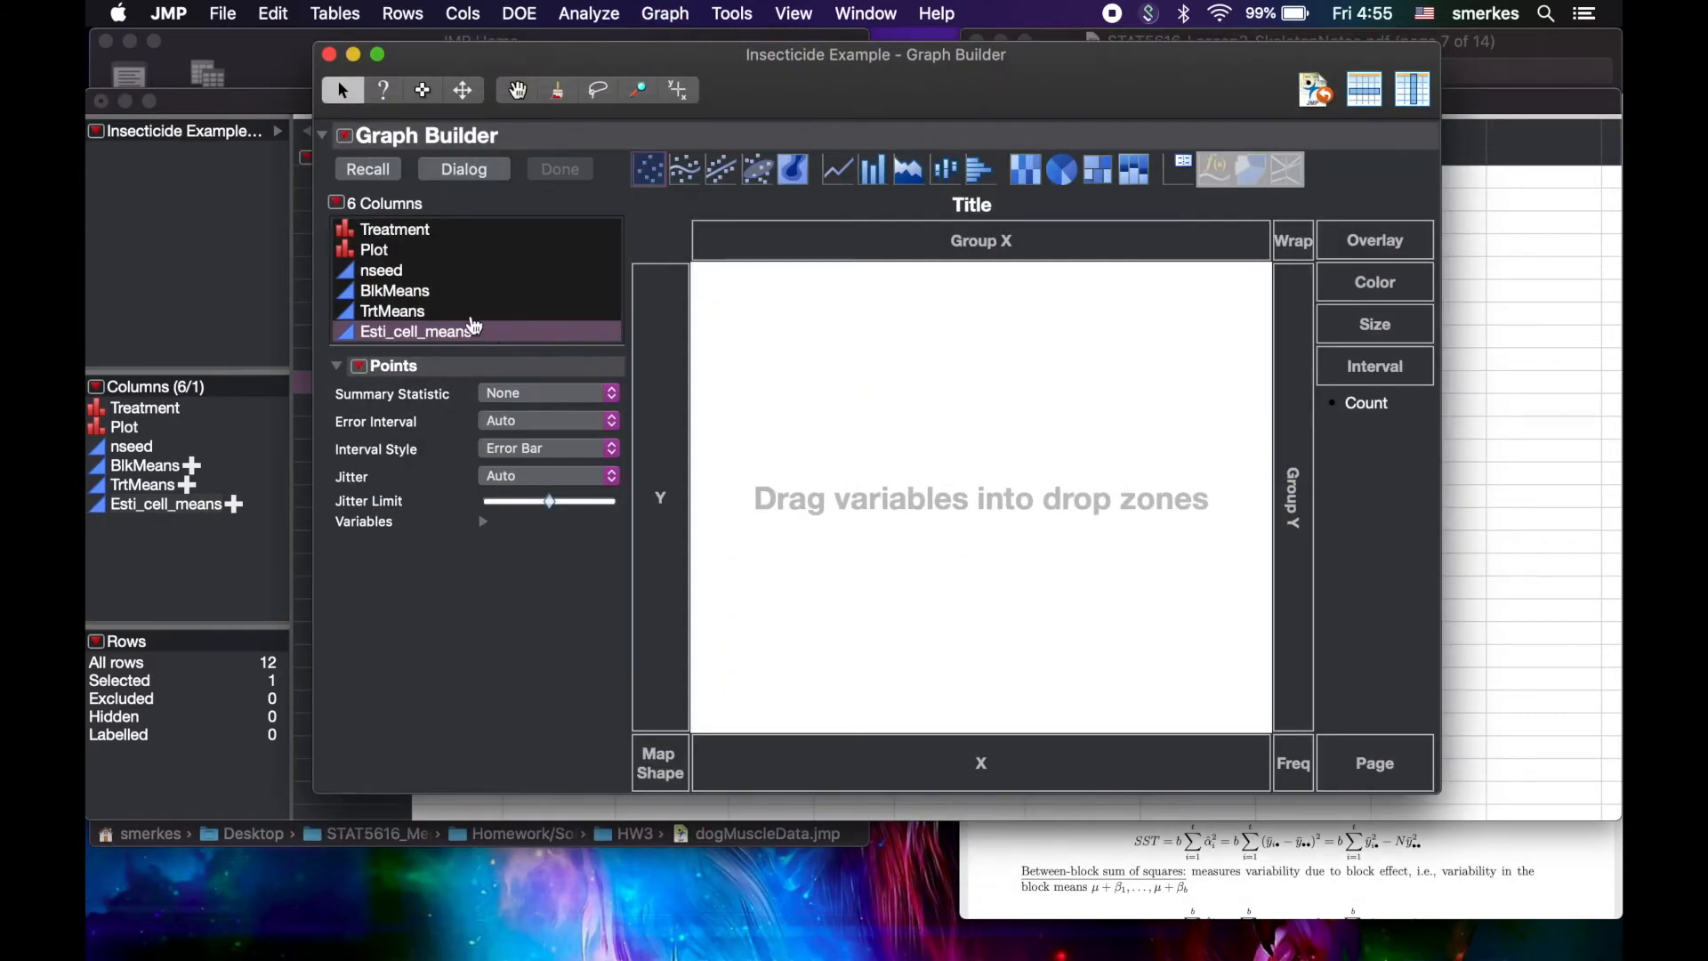
pyautogui.moveTo(439, 342); pyautogui.dragTo(667, 424)
pyautogui.moveTo(398, 233); pyautogui.dragTo(973, 777)
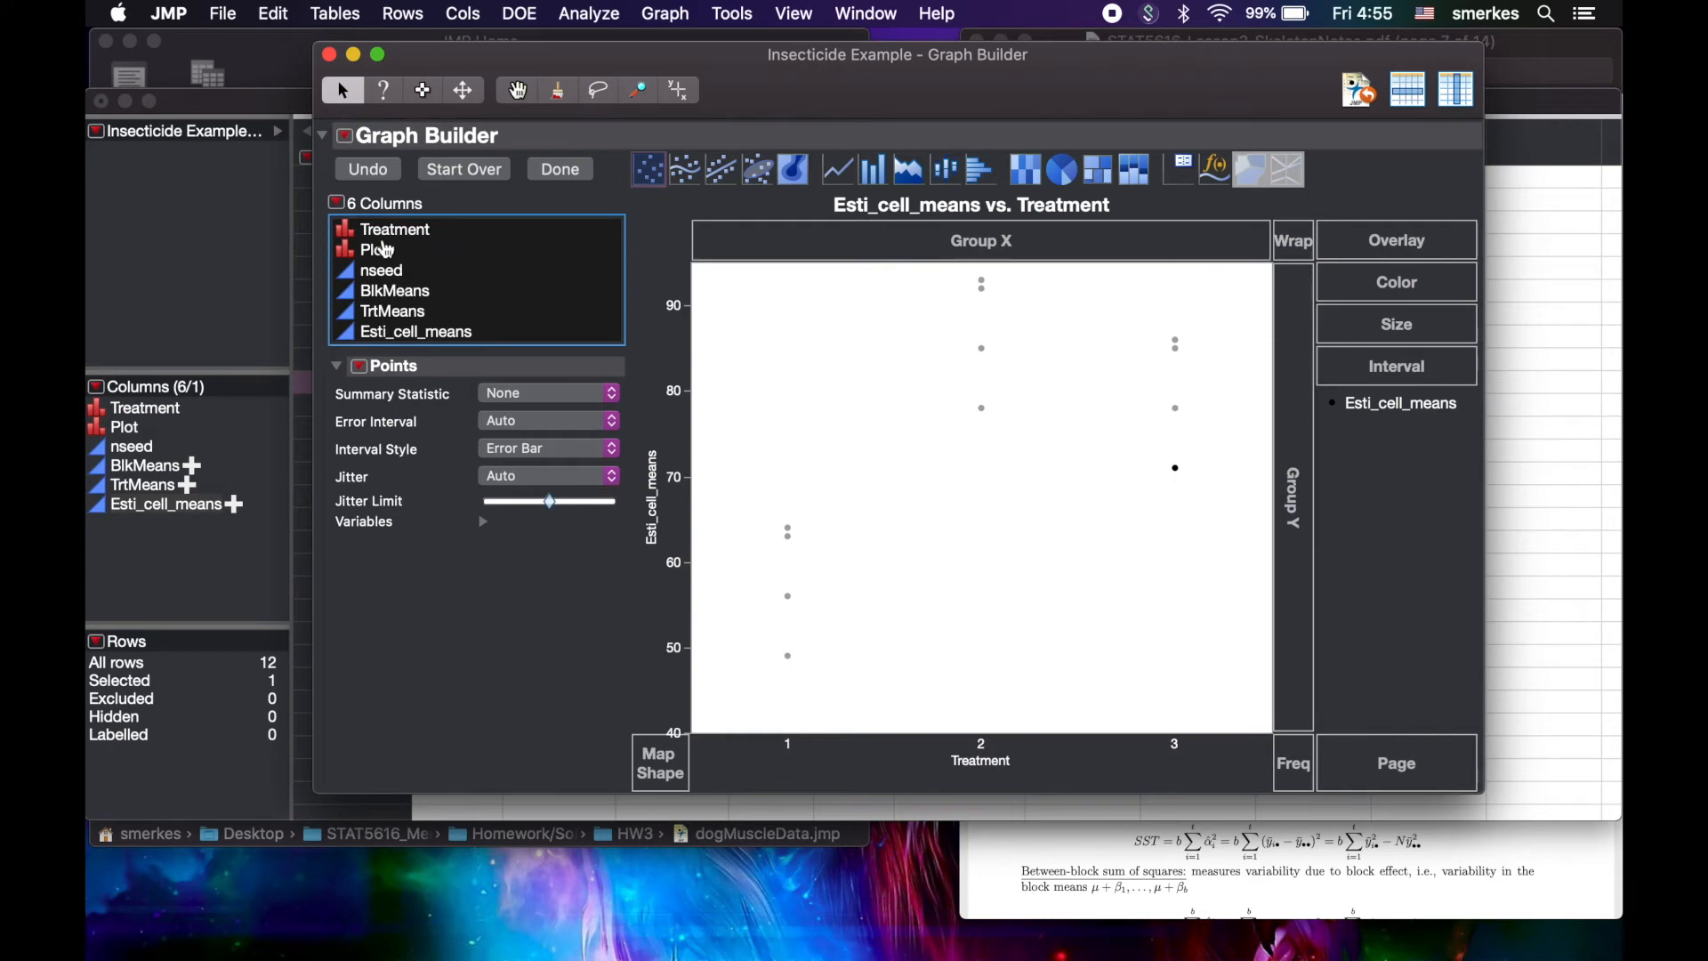
pyautogui.moveTo(384, 253); pyautogui.dragTo(1370, 242)
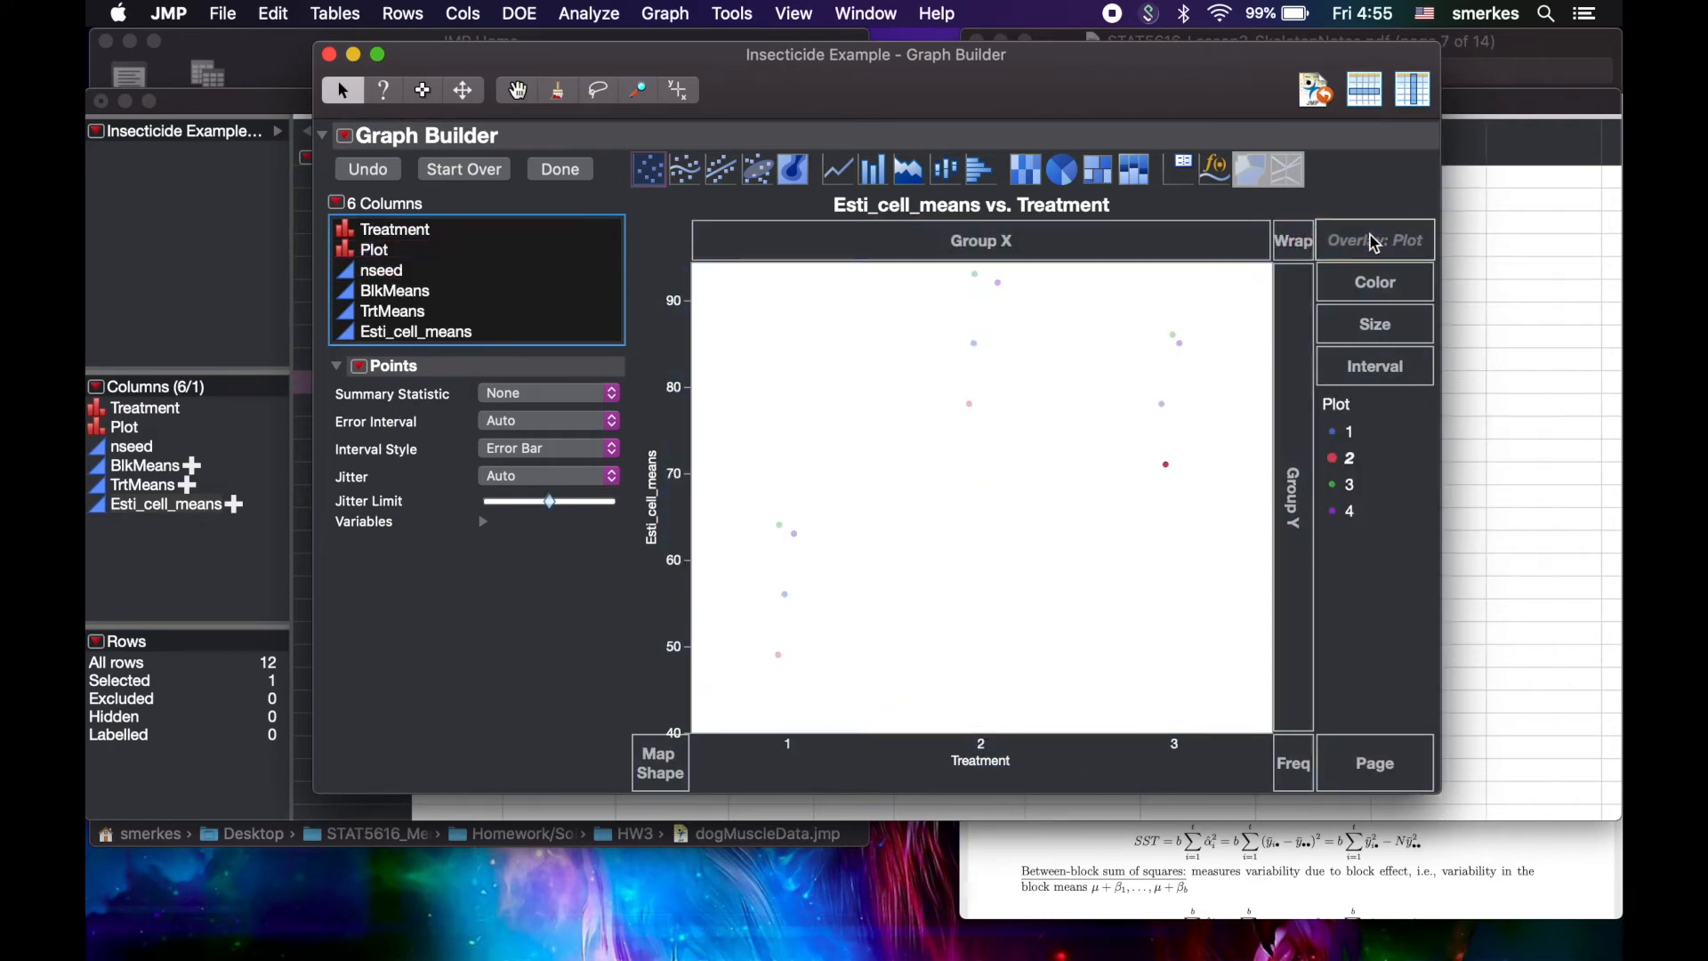
# Step: Set the jitter of the plotted points to None
pyautogui.click(769, 562)
pyautogui.click(575, 477)
pyautogui.click(568, 461)
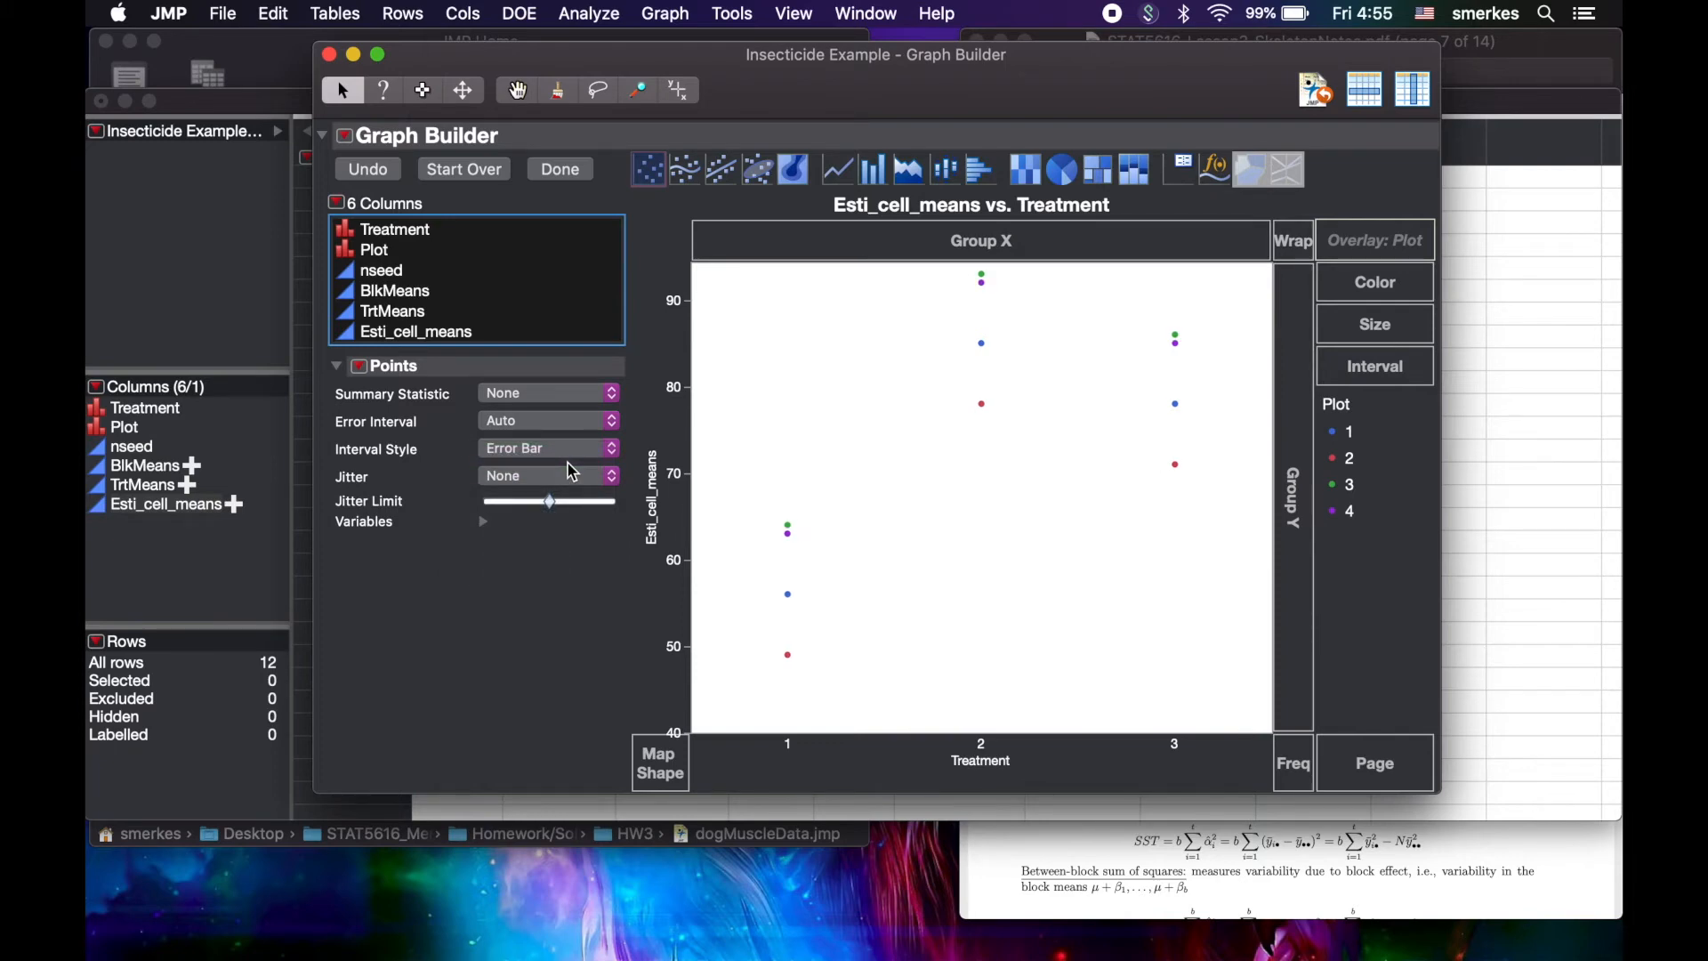
pyautogui.rightClick(883, 530)
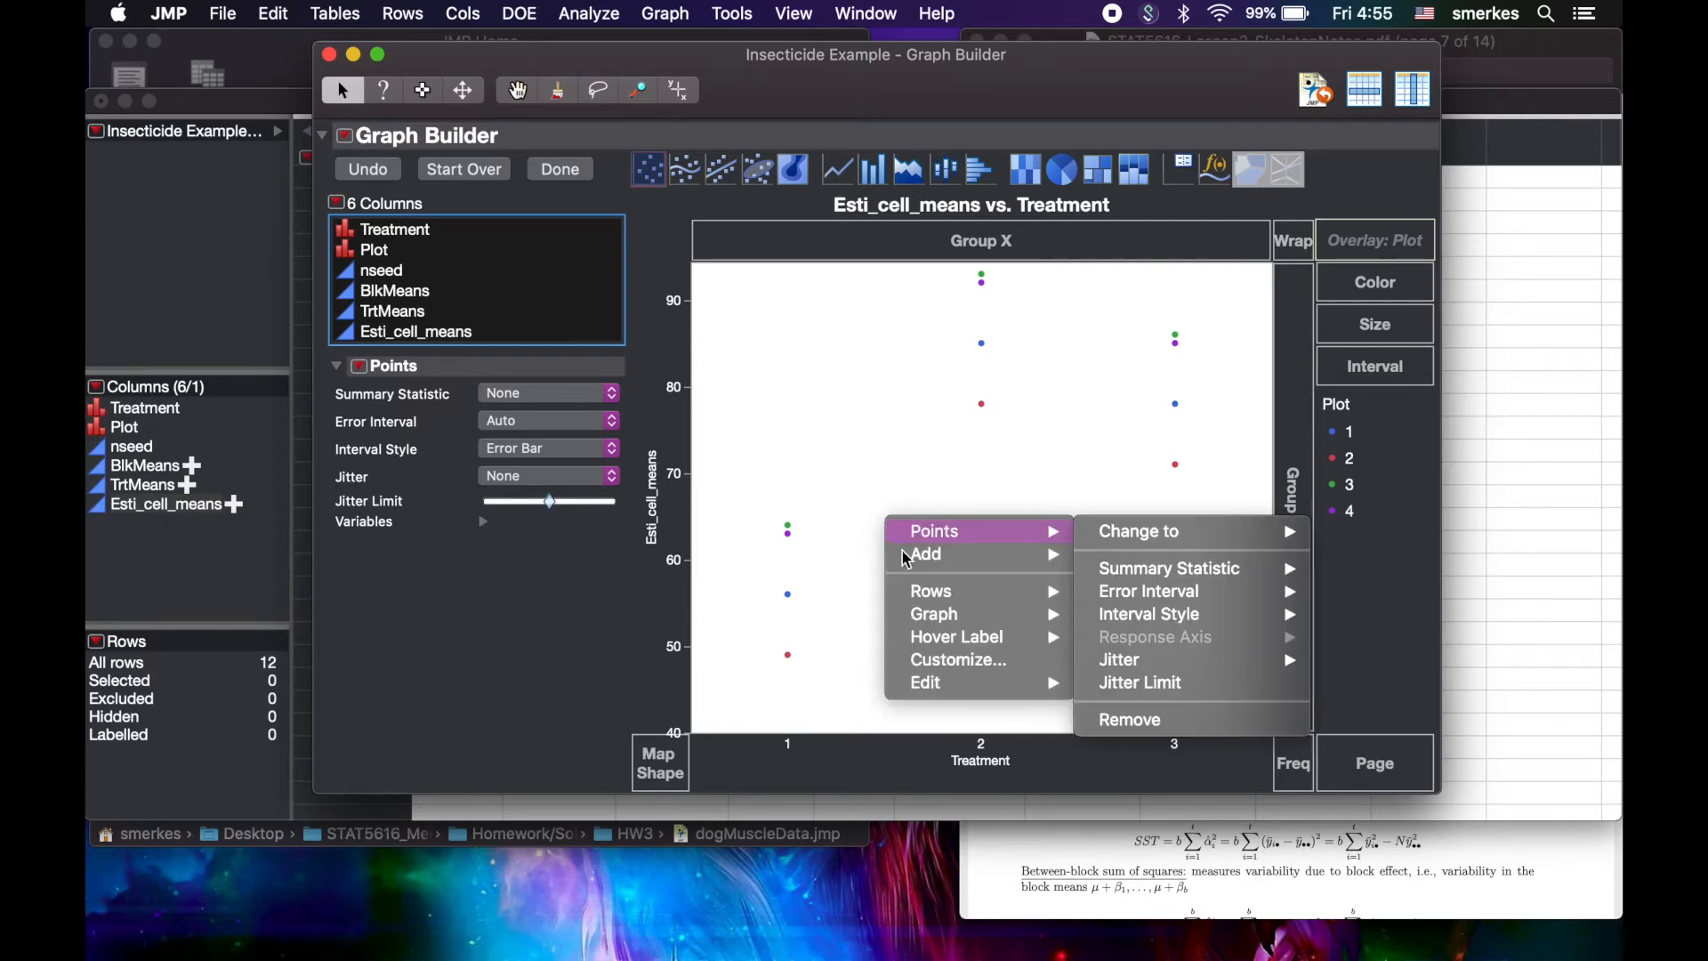
pyautogui.moveTo(921, 556)
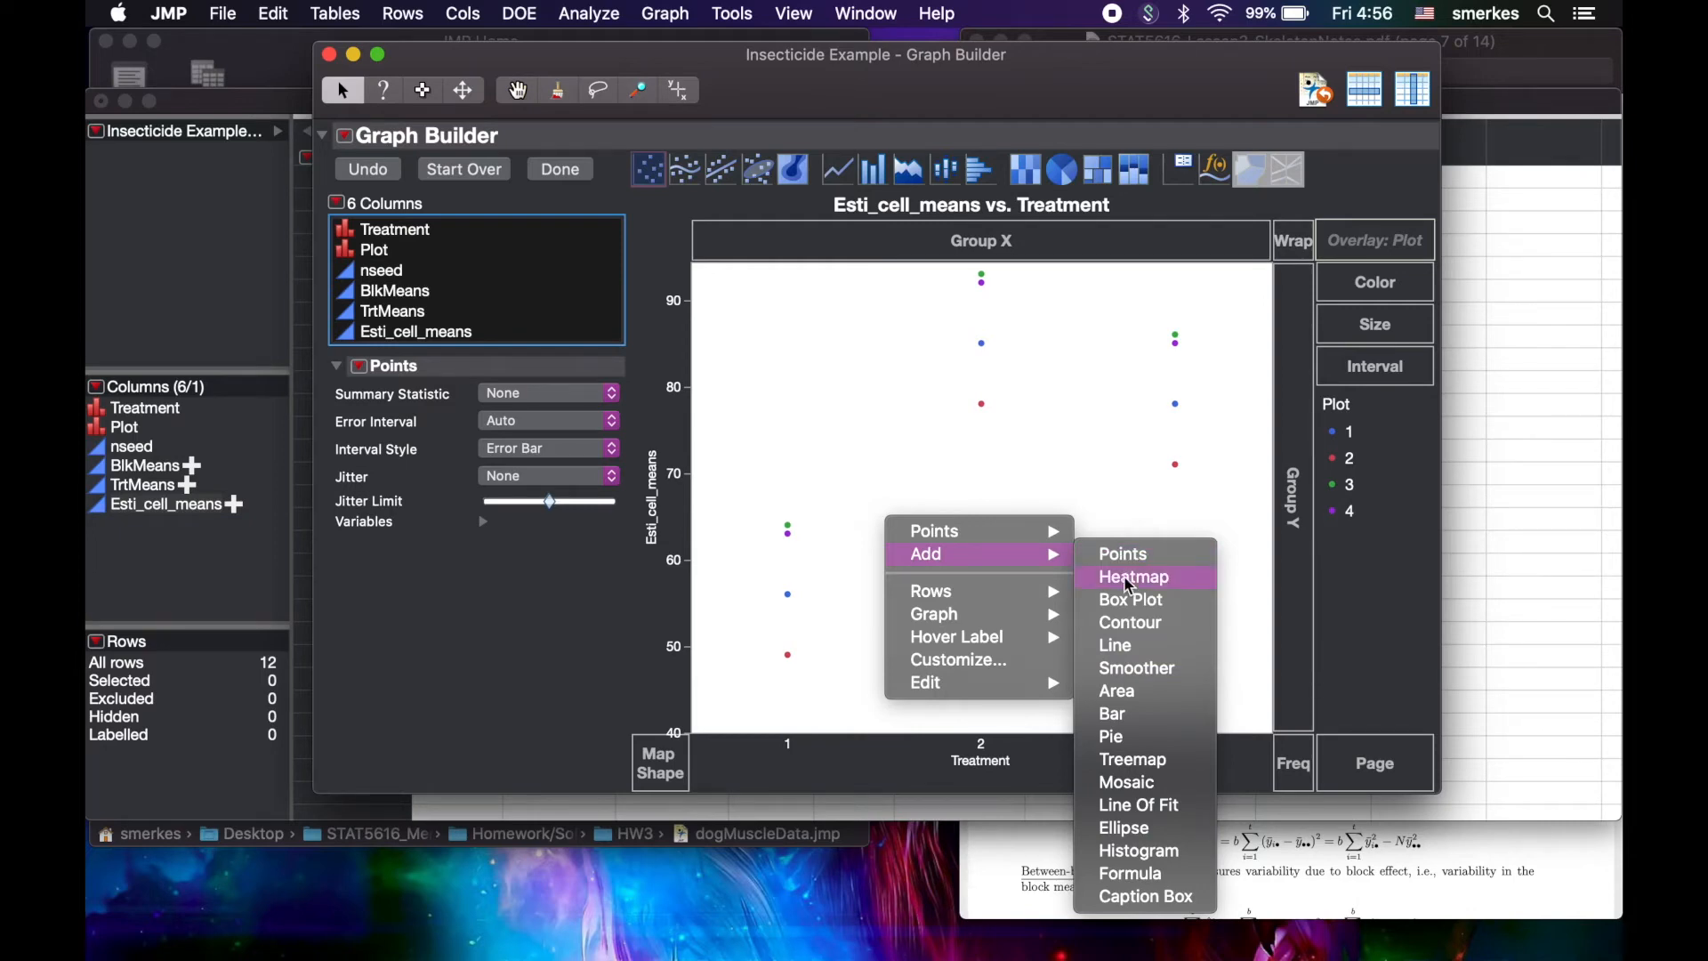
pyautogui.click(999, 492)
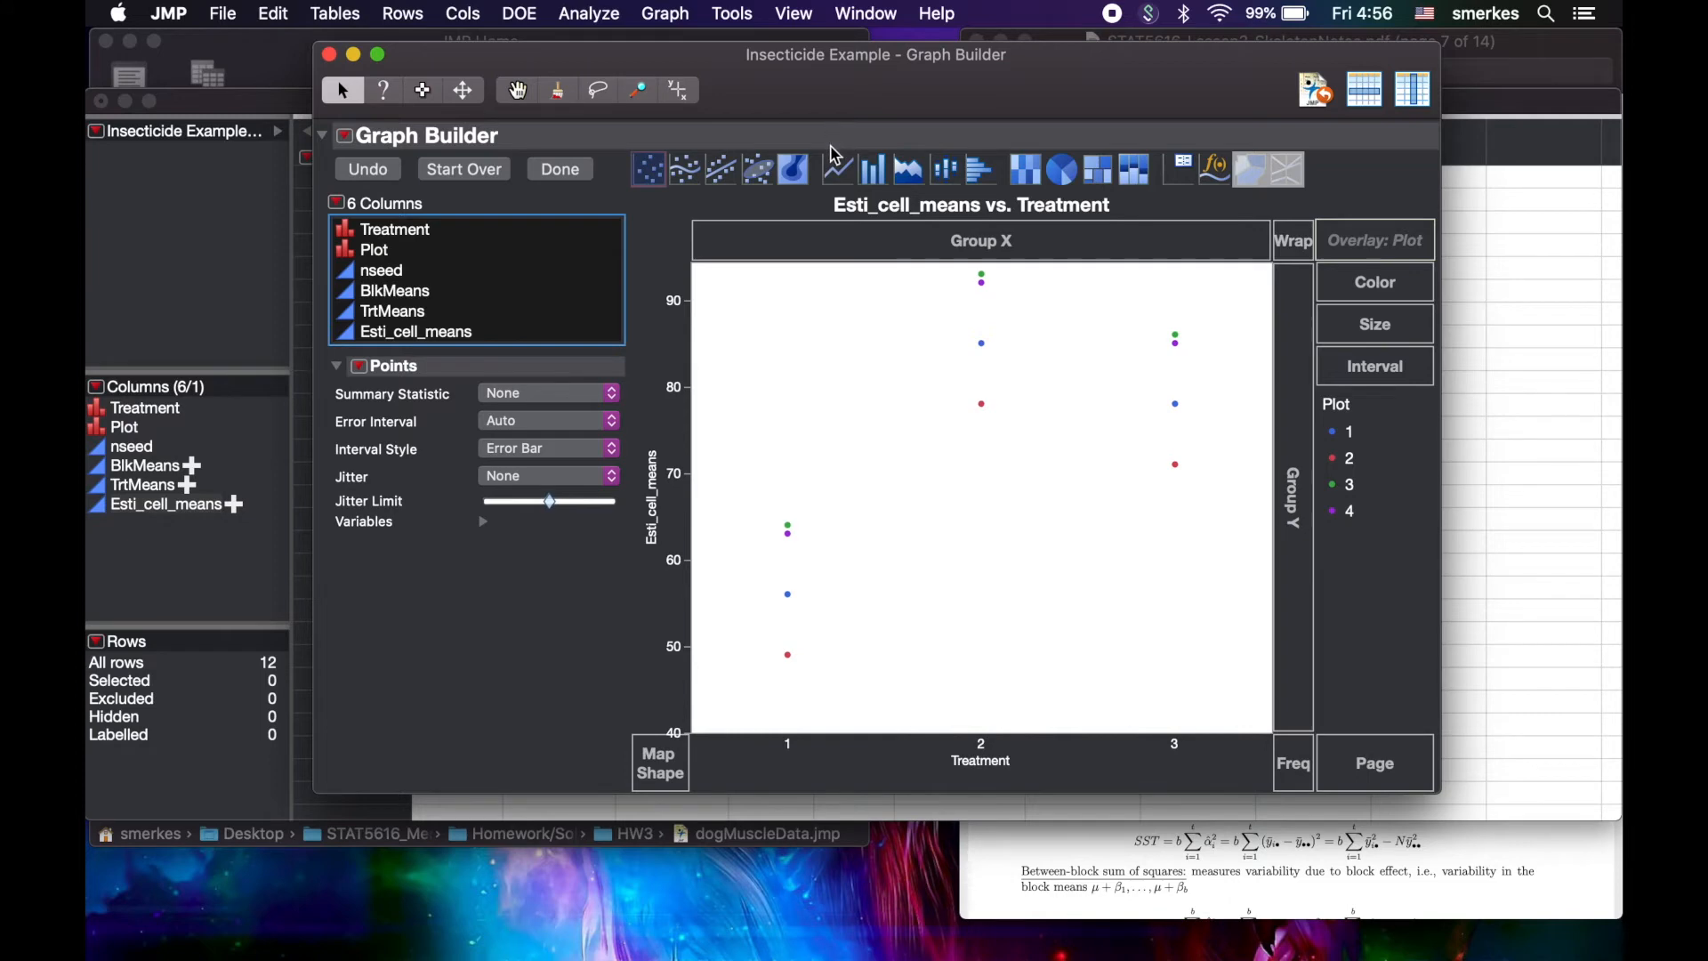
# Step: Change the Esti_cell_means plot to a line graph and add points to the lines
pyautogui.click(840, 172)
pyautogui.rightClick(959, 587)
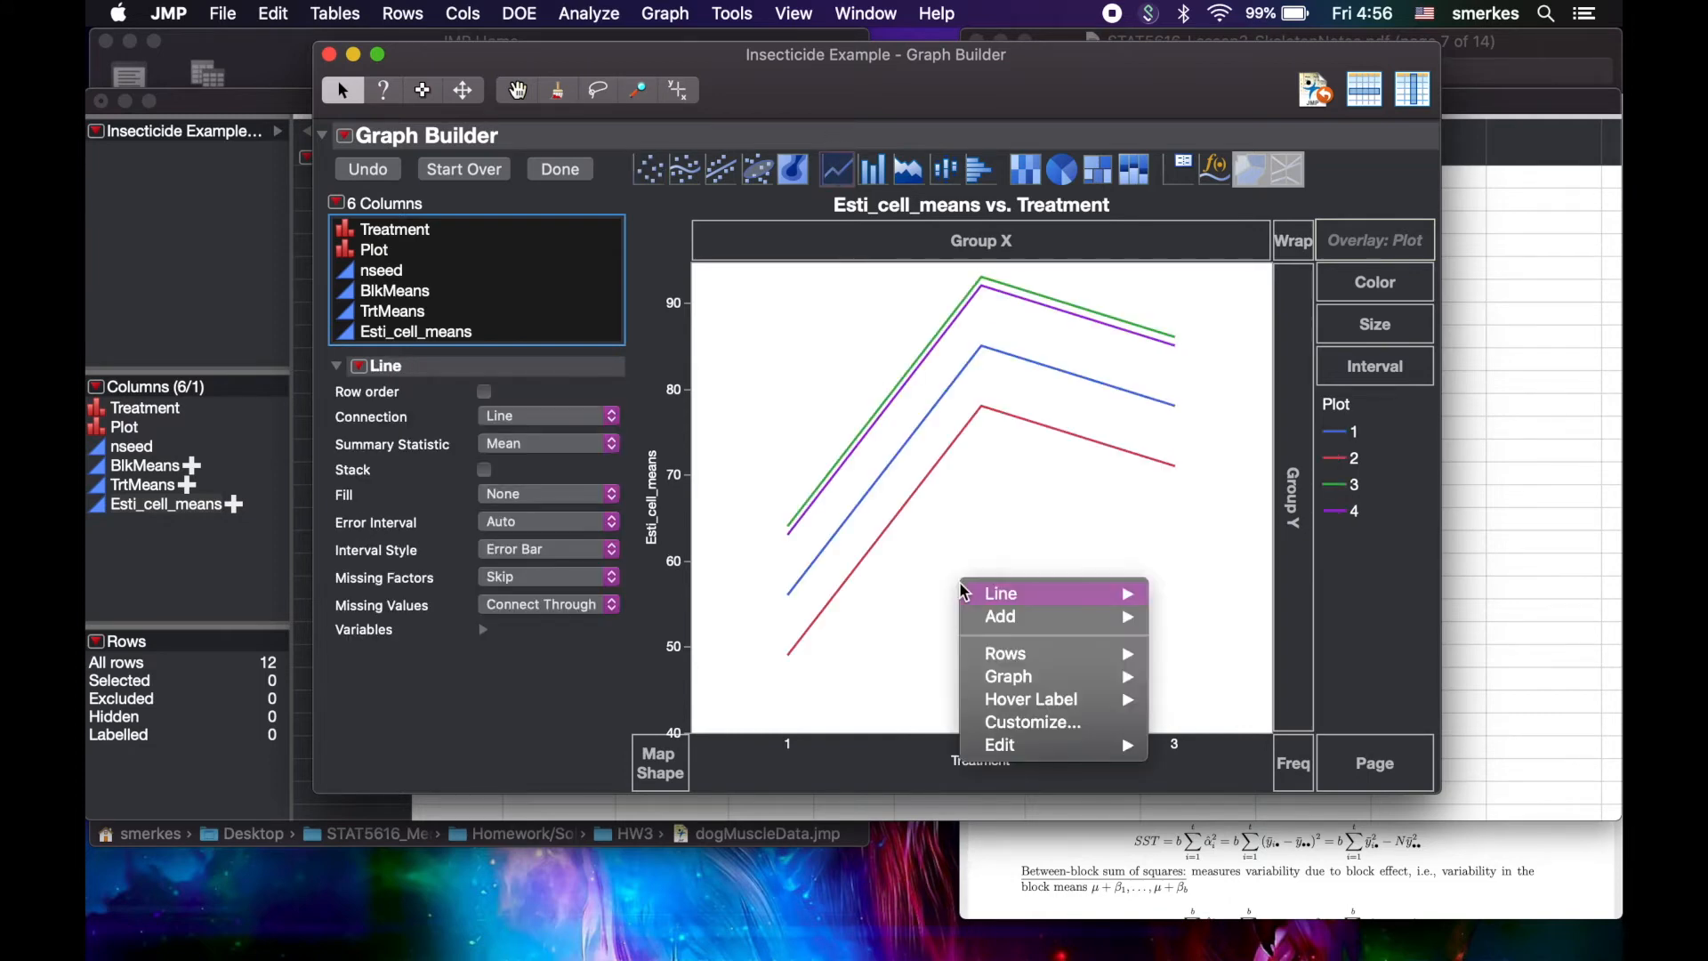
pyautogui.moveTo(1058, 616)
pyautogui.click(1215, 594)
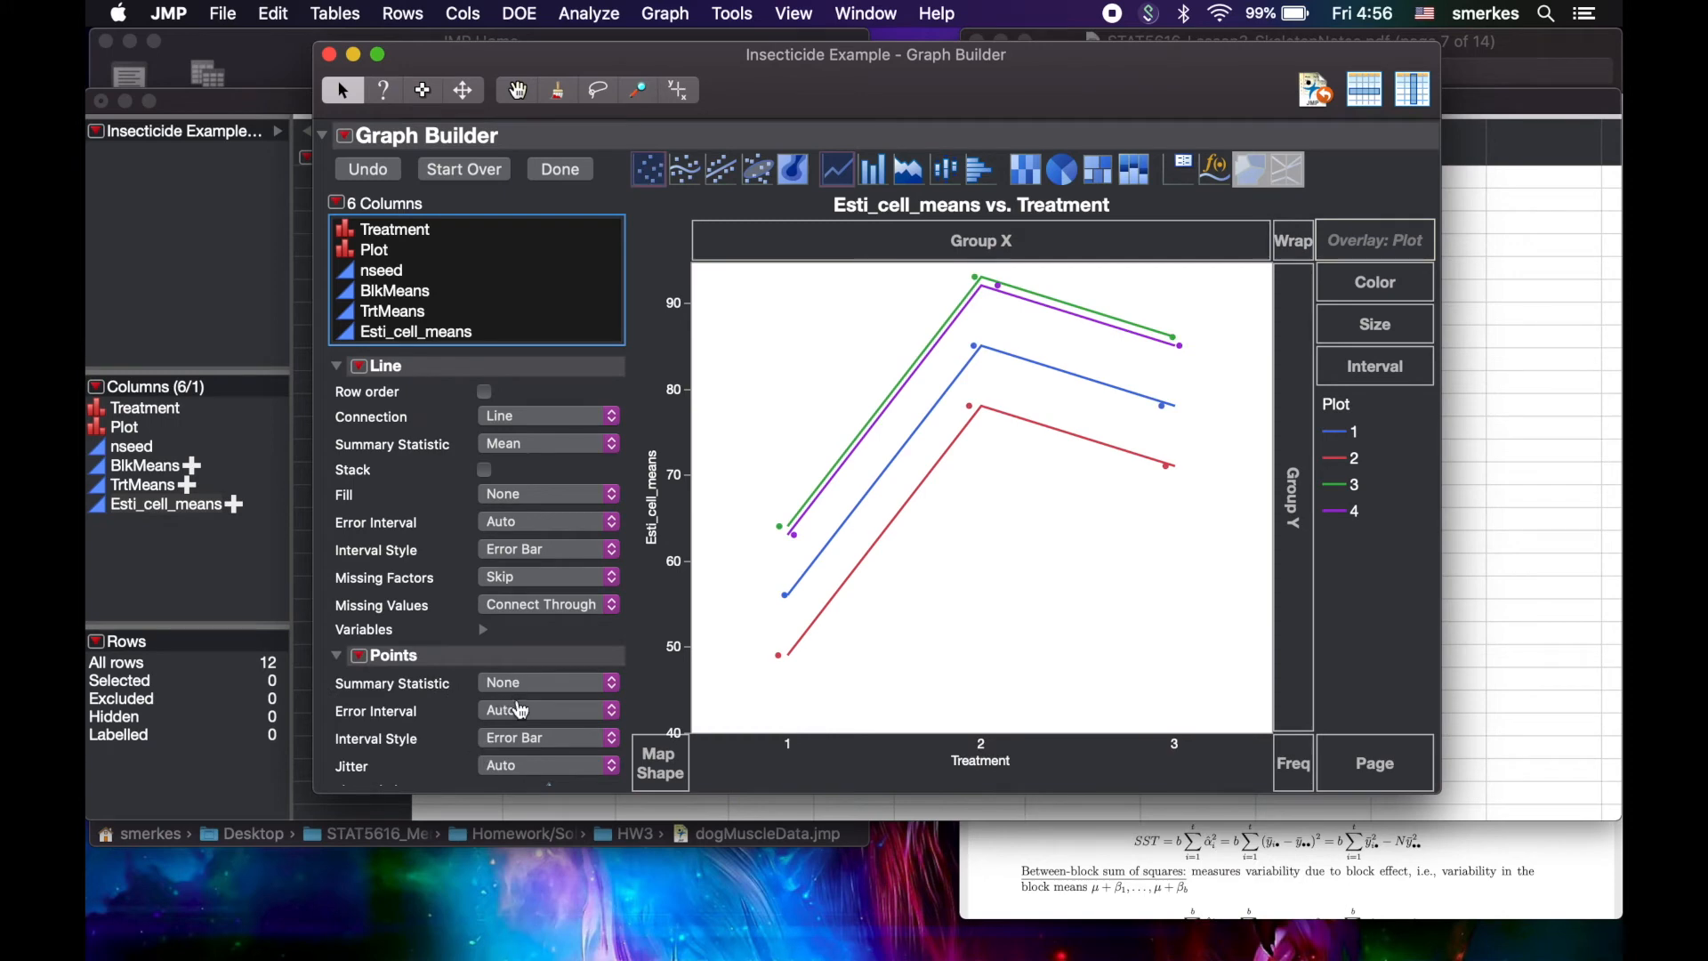
# Step: Set the jitter of the added points to None and finish the Graph Builder plot
pyautogui.scroll(-1, 523, 714)
pyautogui.click(549, 762)
pyautogui.click(503, 737)
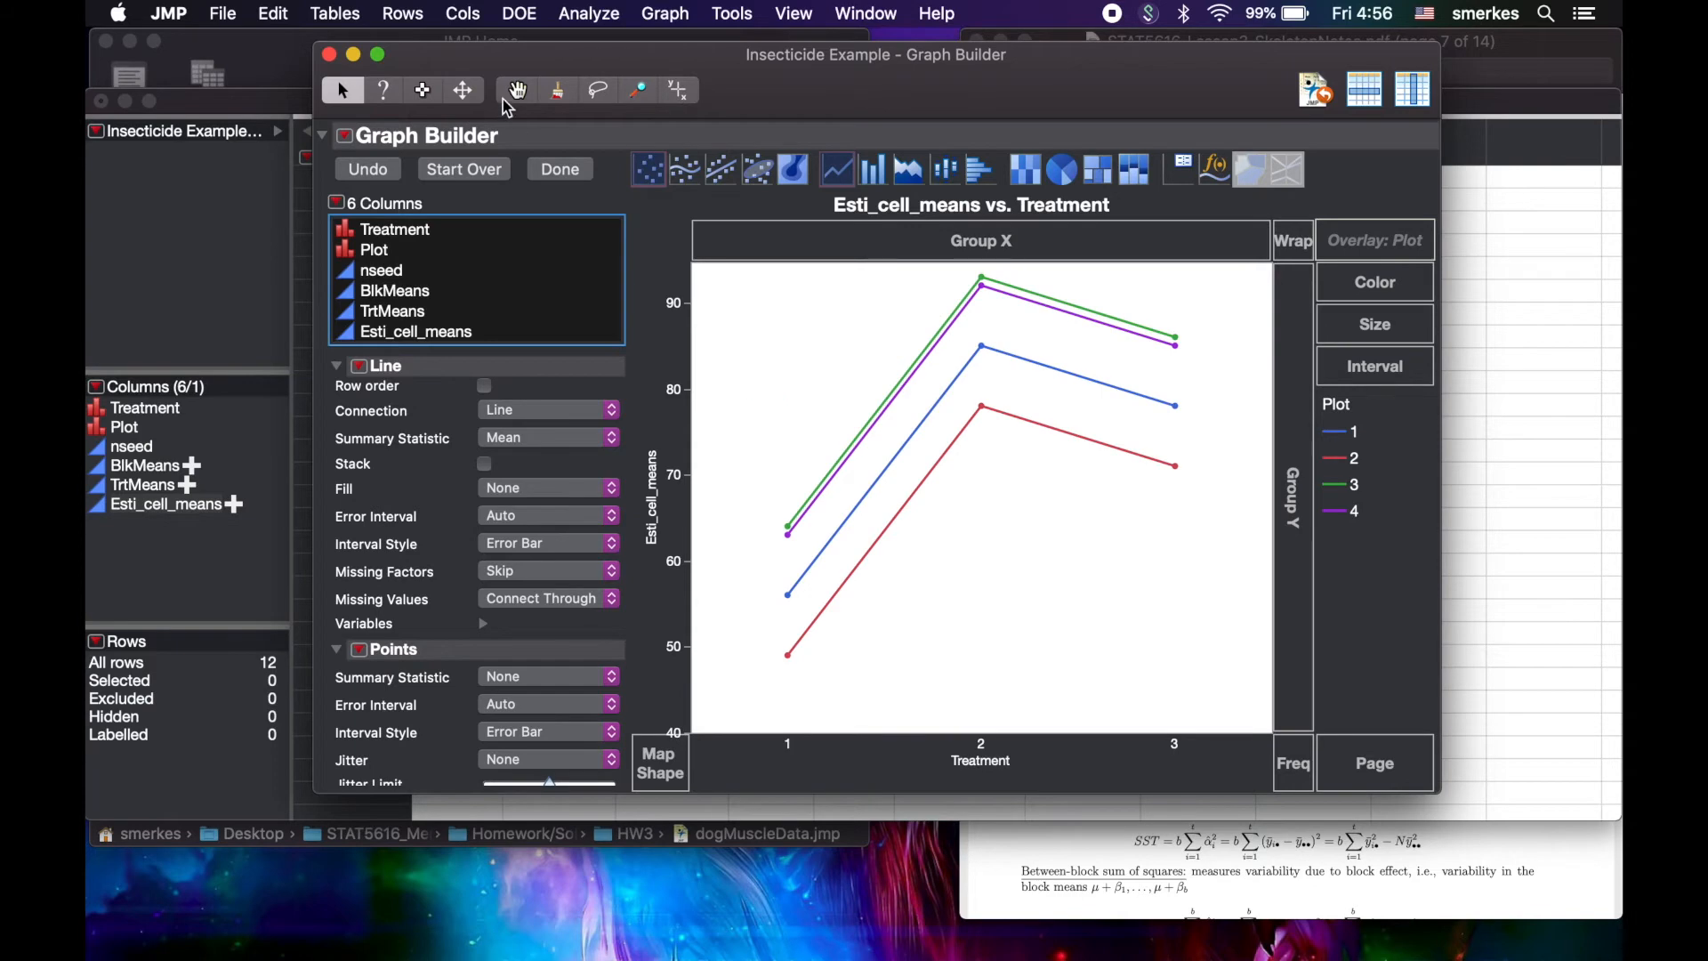
pyautogui.click(561, 171)
# Step: Highlight the lines of plots 4, 3, 2 and 1 one after another and close the graph window
pyautogui.click(992, 307)
pyautogui.click(998, 279)
pyautogui.click(1000, 255)
pyautogui.click(1004, 227)
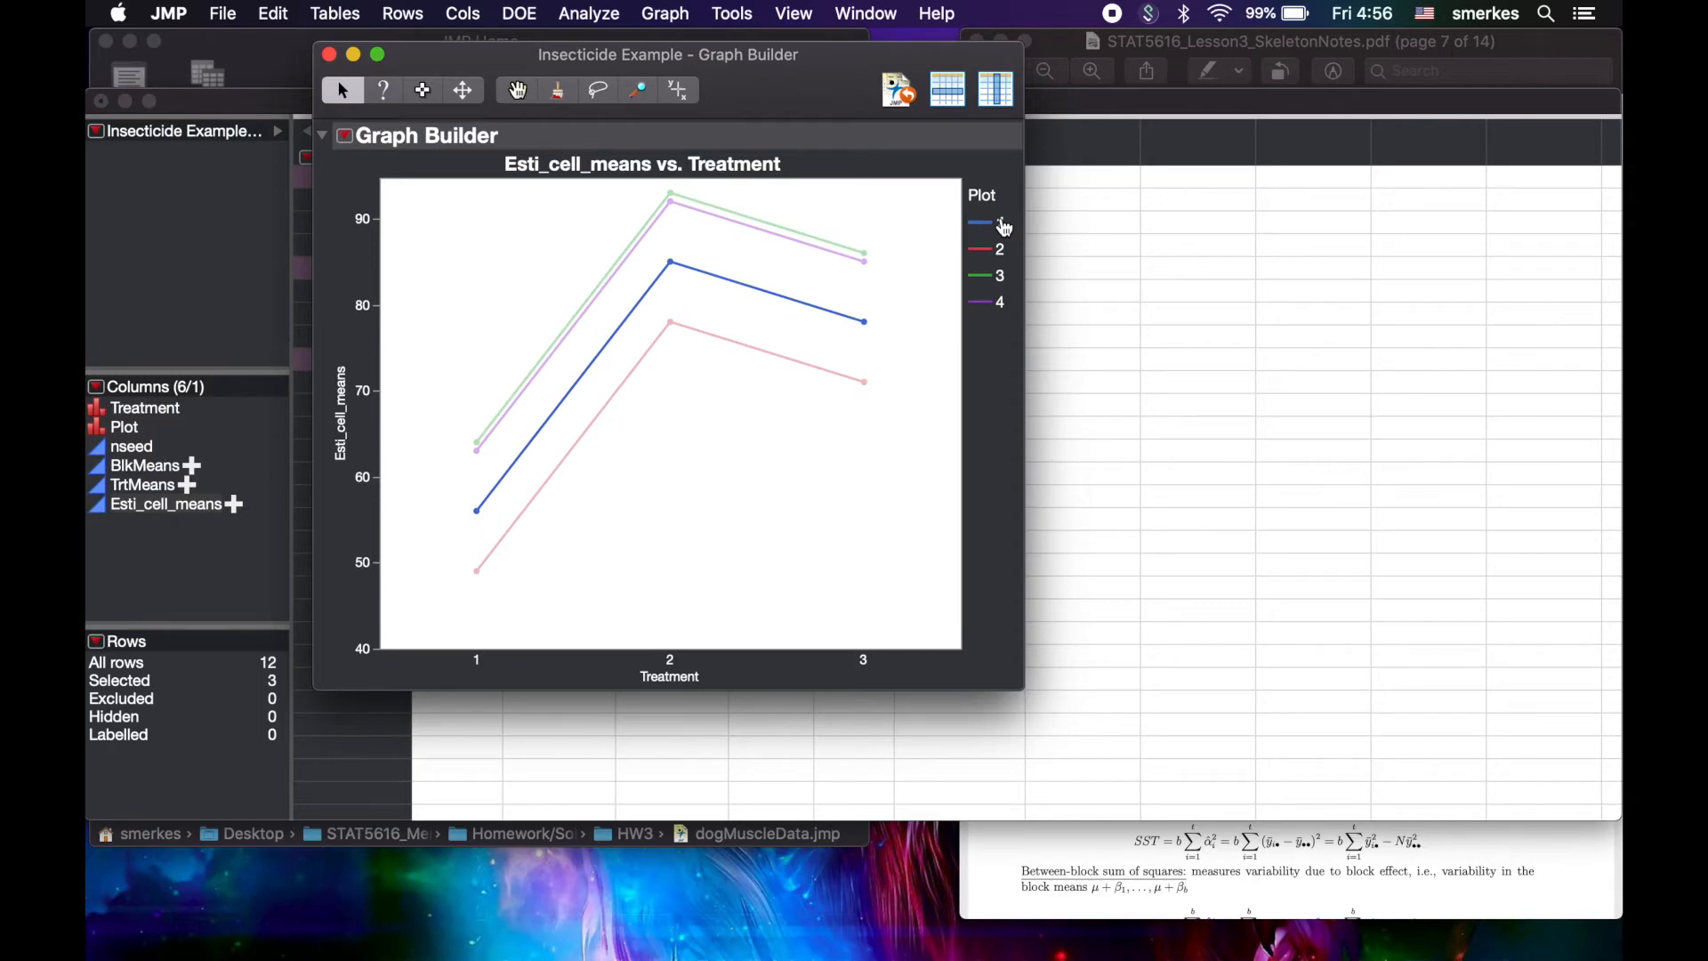
pyautogui.click(330, 54)
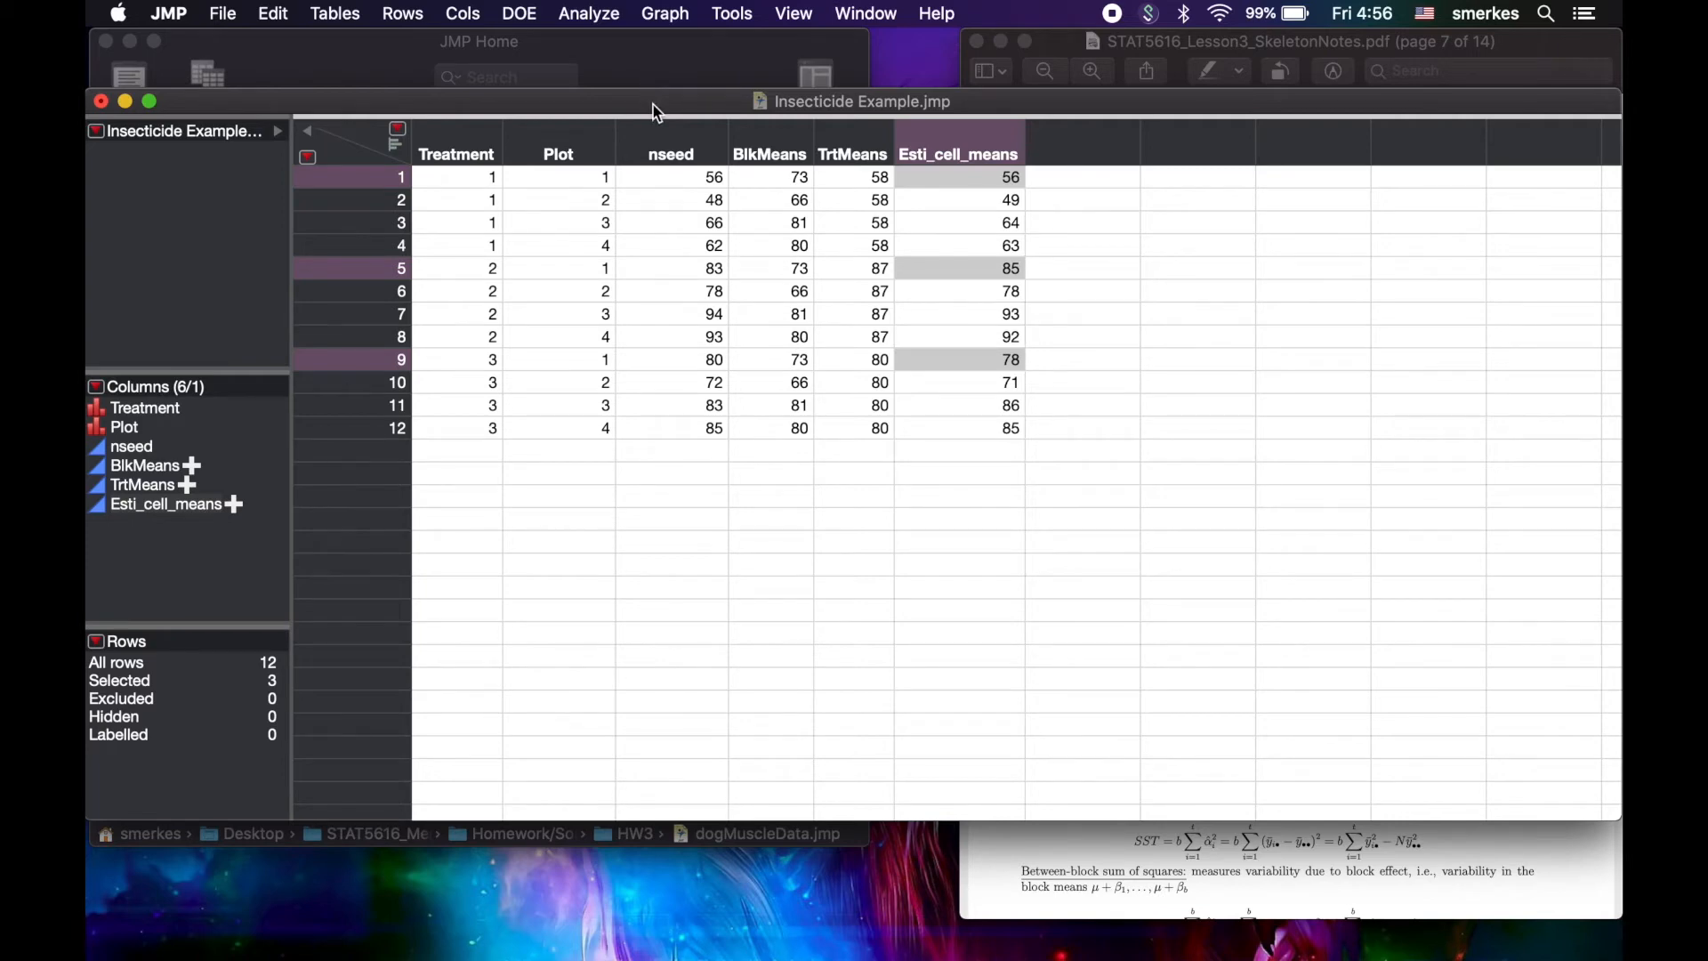
# Step: Set up a Fit Model analysis with nseed as the response and Treatment and Plot as model effects
pyautogui.click(590, 13)
pyautogui.click(602, 162)
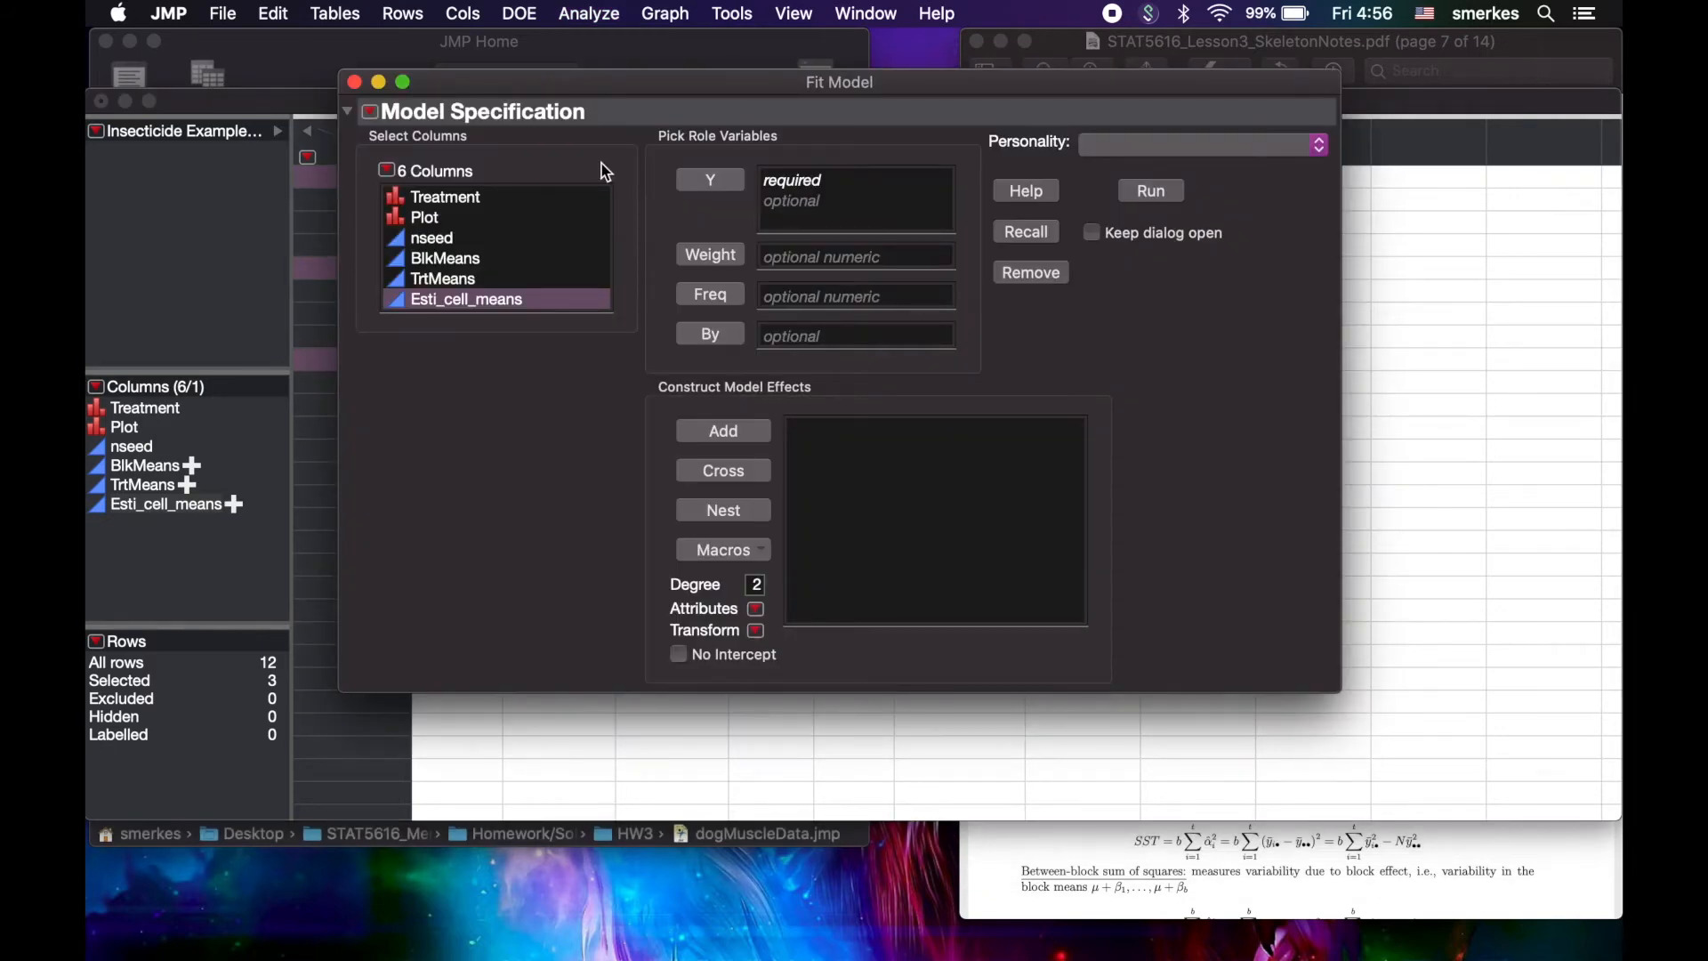
pyautogui.click(458, 240)
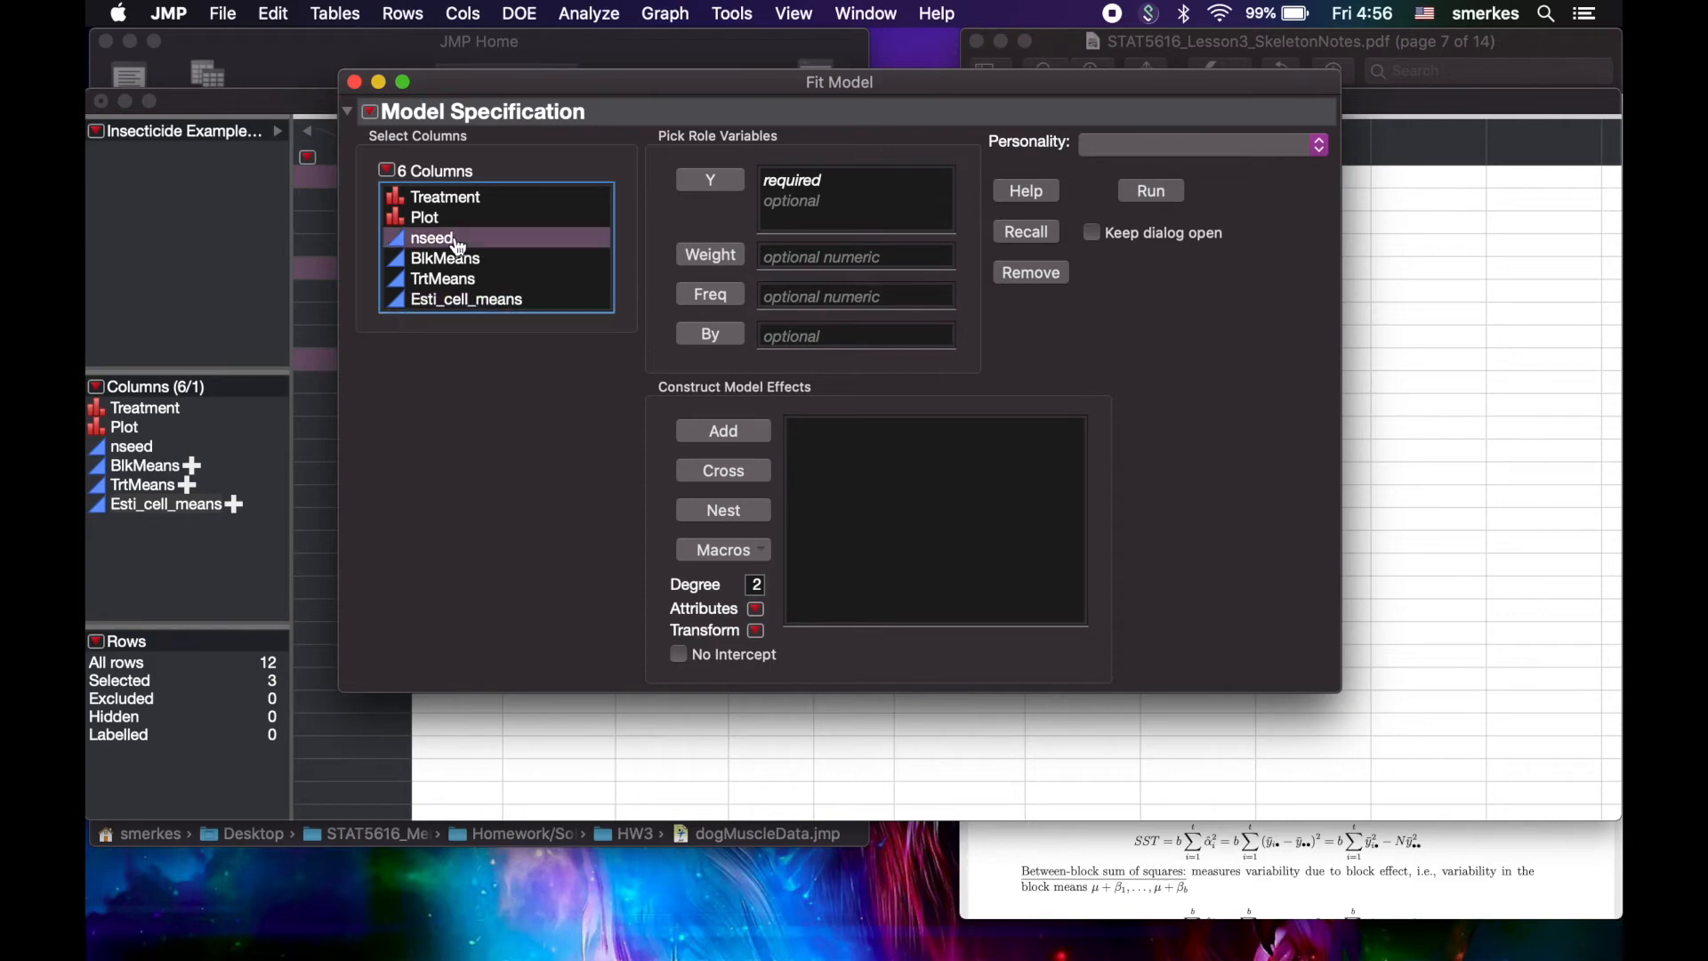
pyautogui.click(707, 185)
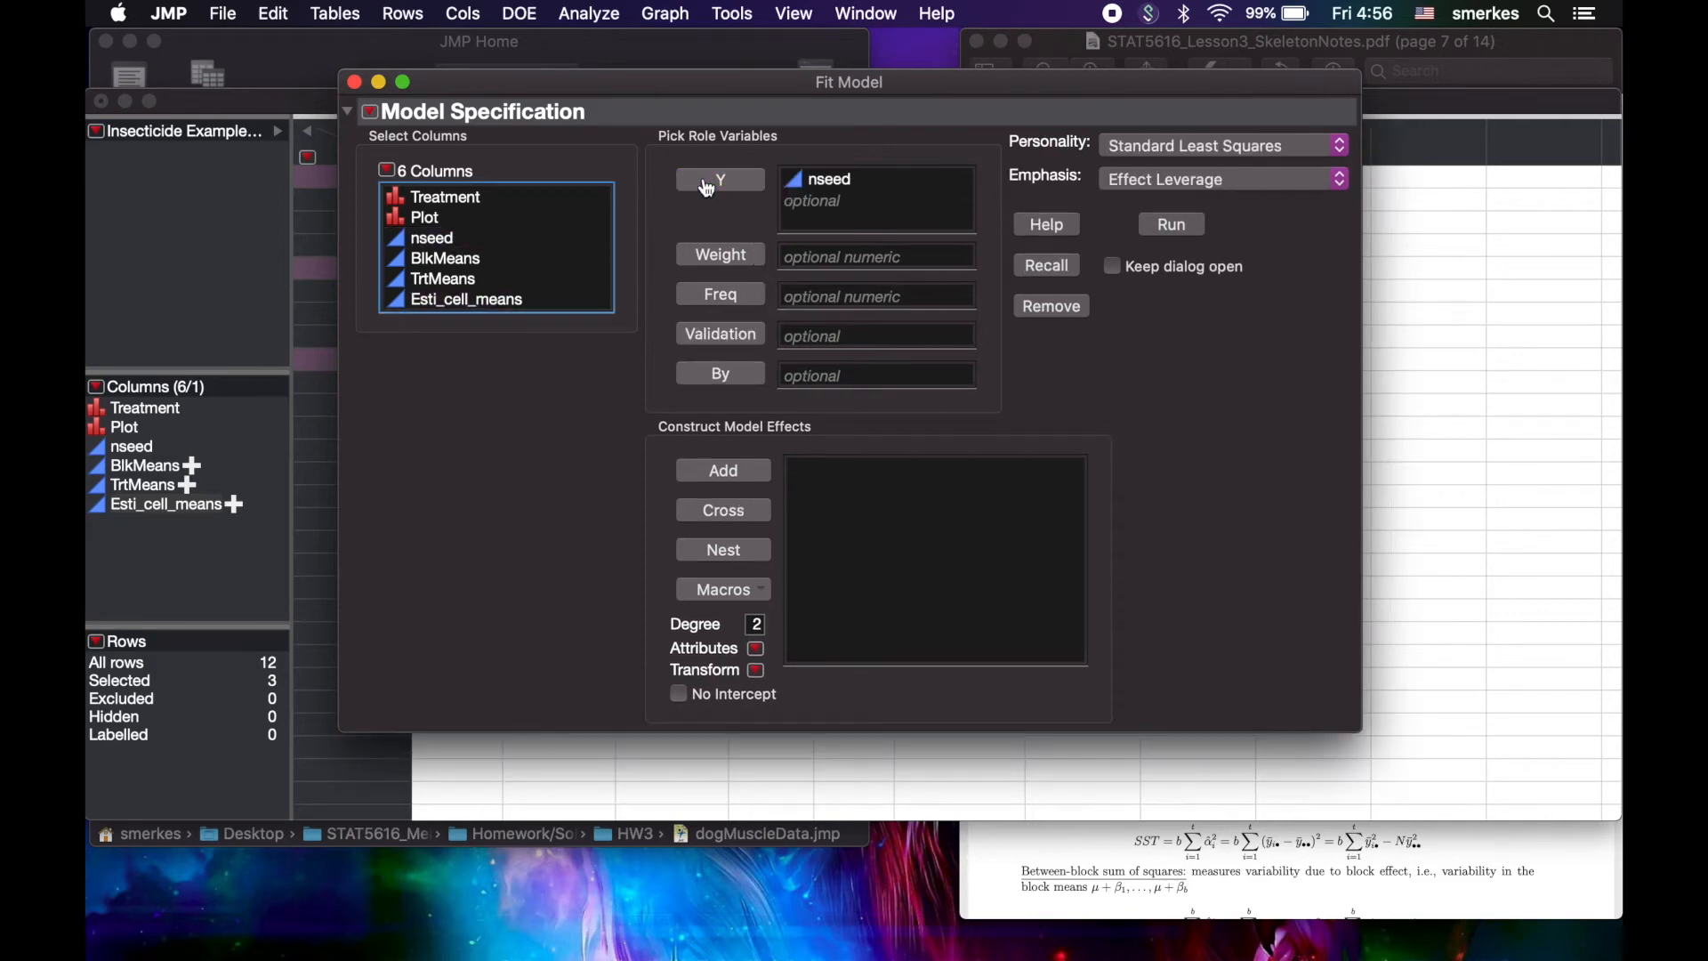
pyautogui.click(503, 203)
pyautogui.hotkey('shift', 'Down')
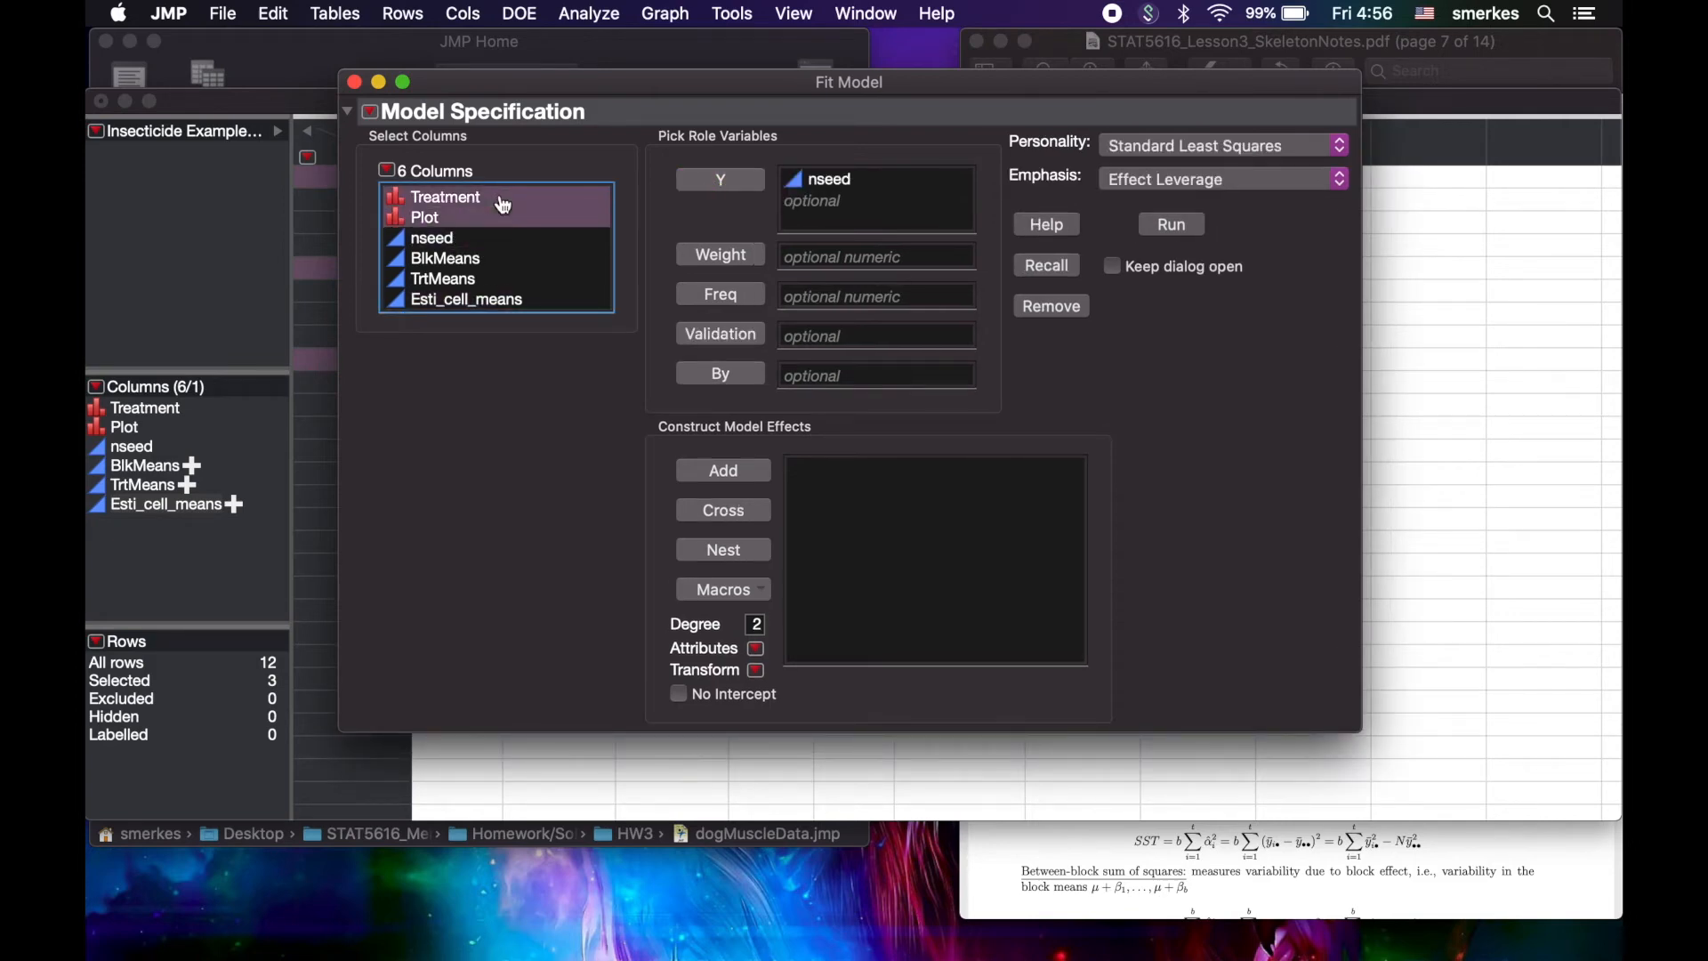
pyautogui.click(723, 473)
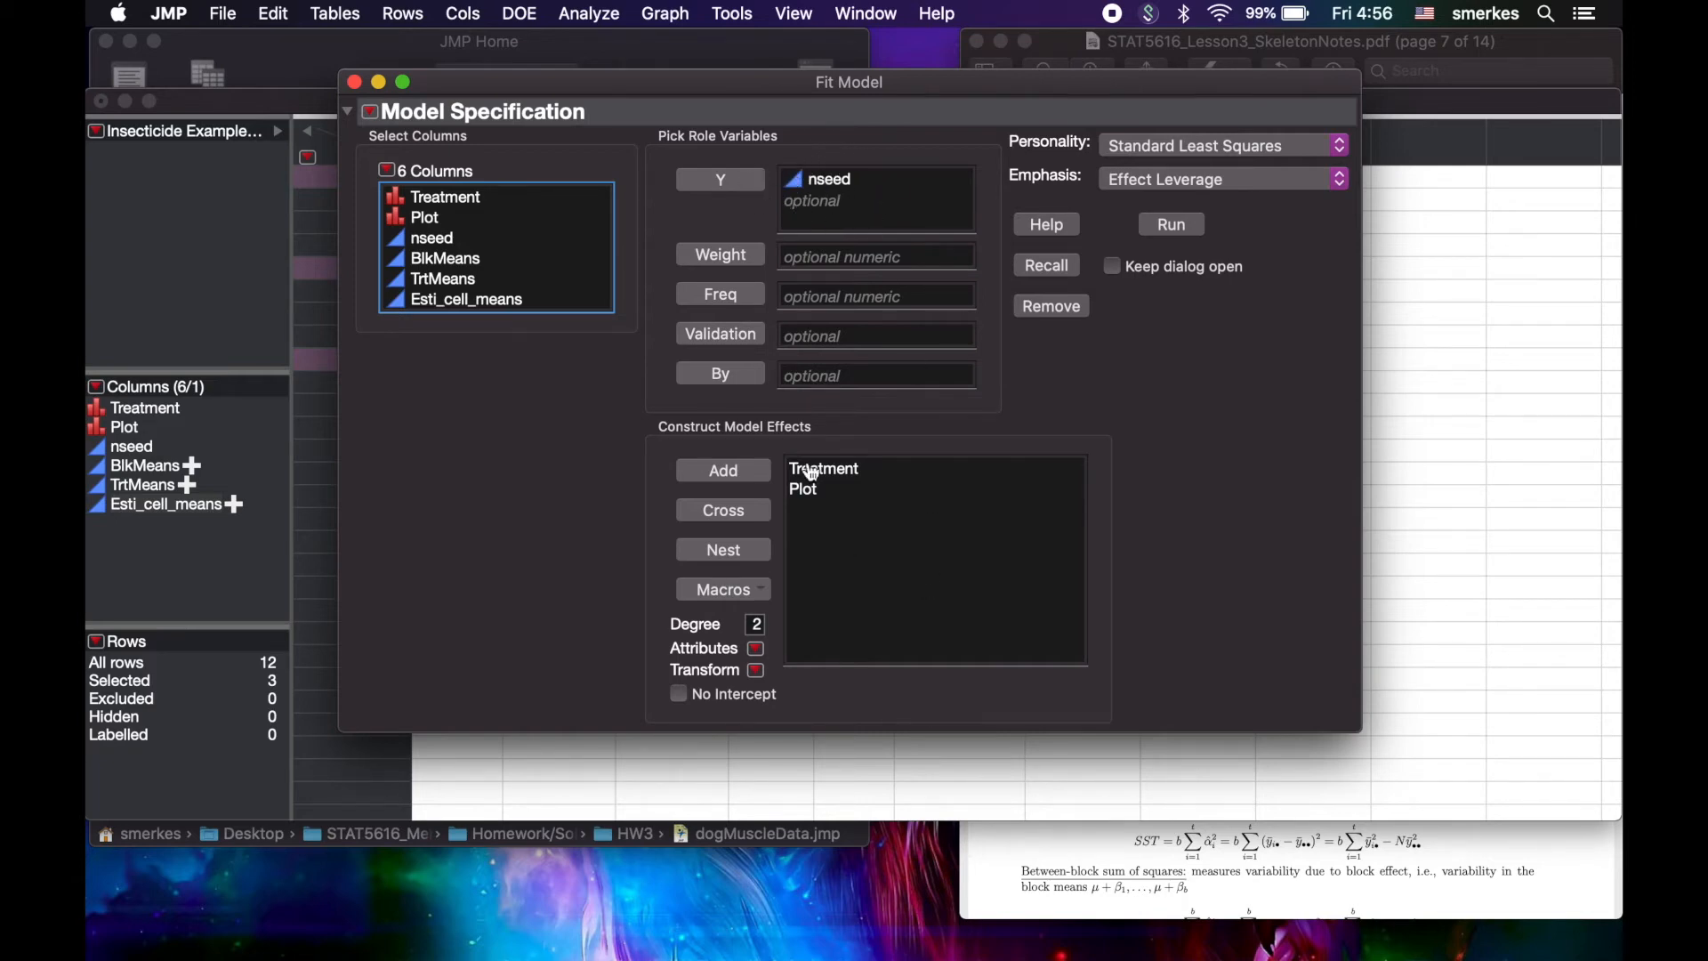
# Step: Switch to the Lesson 3 notes in Preview and examine the treatment, block and error terms of the statistical model equation on page 5
pyautogui.click(1043, 901)
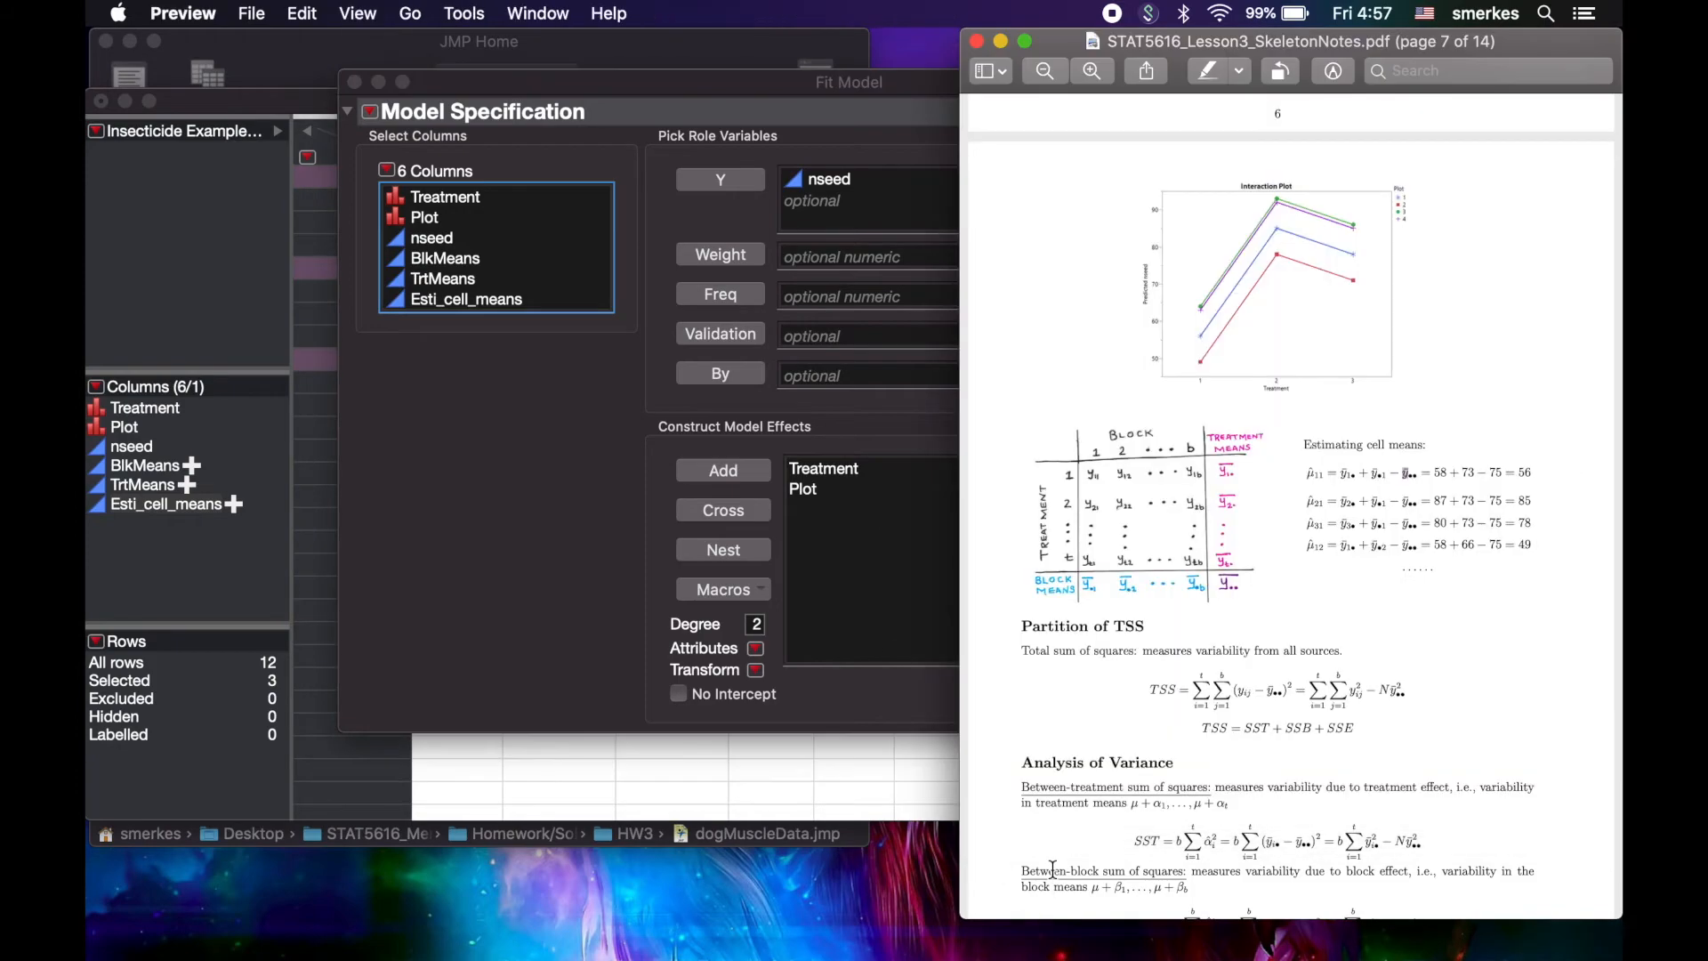
pyautogui.scroll(-5, 1115, 402)
pyautogui.scroll(10, 1115, 402)
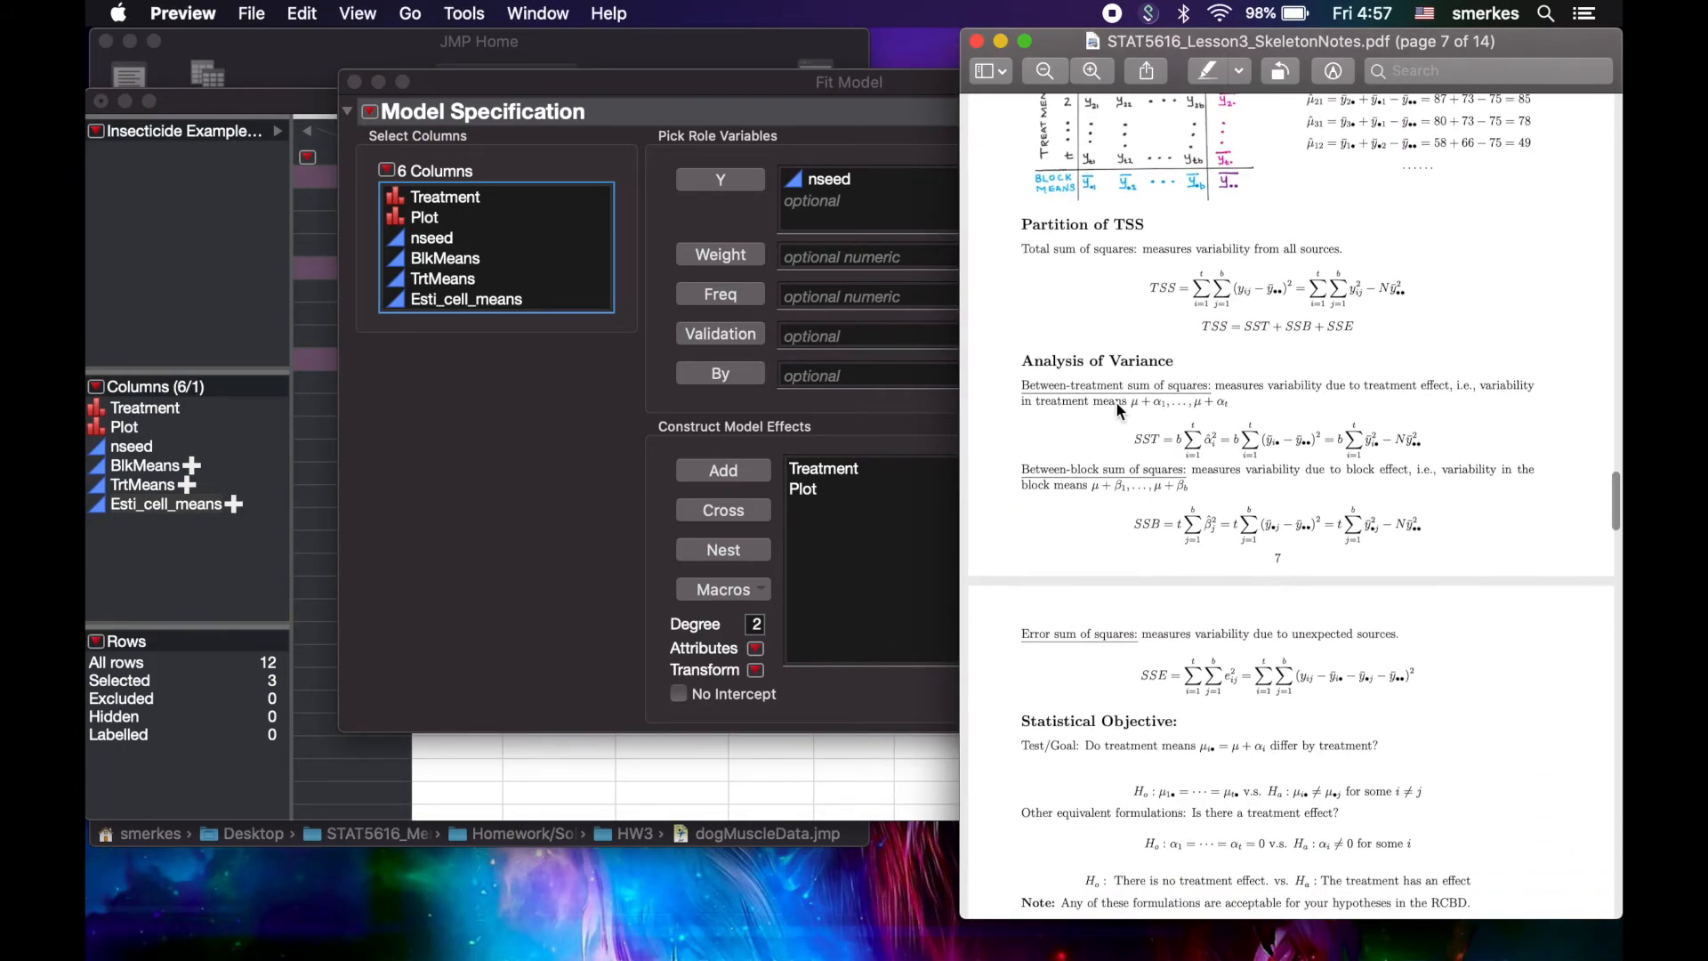
pyautogui.scroll(15, 1118, 411)
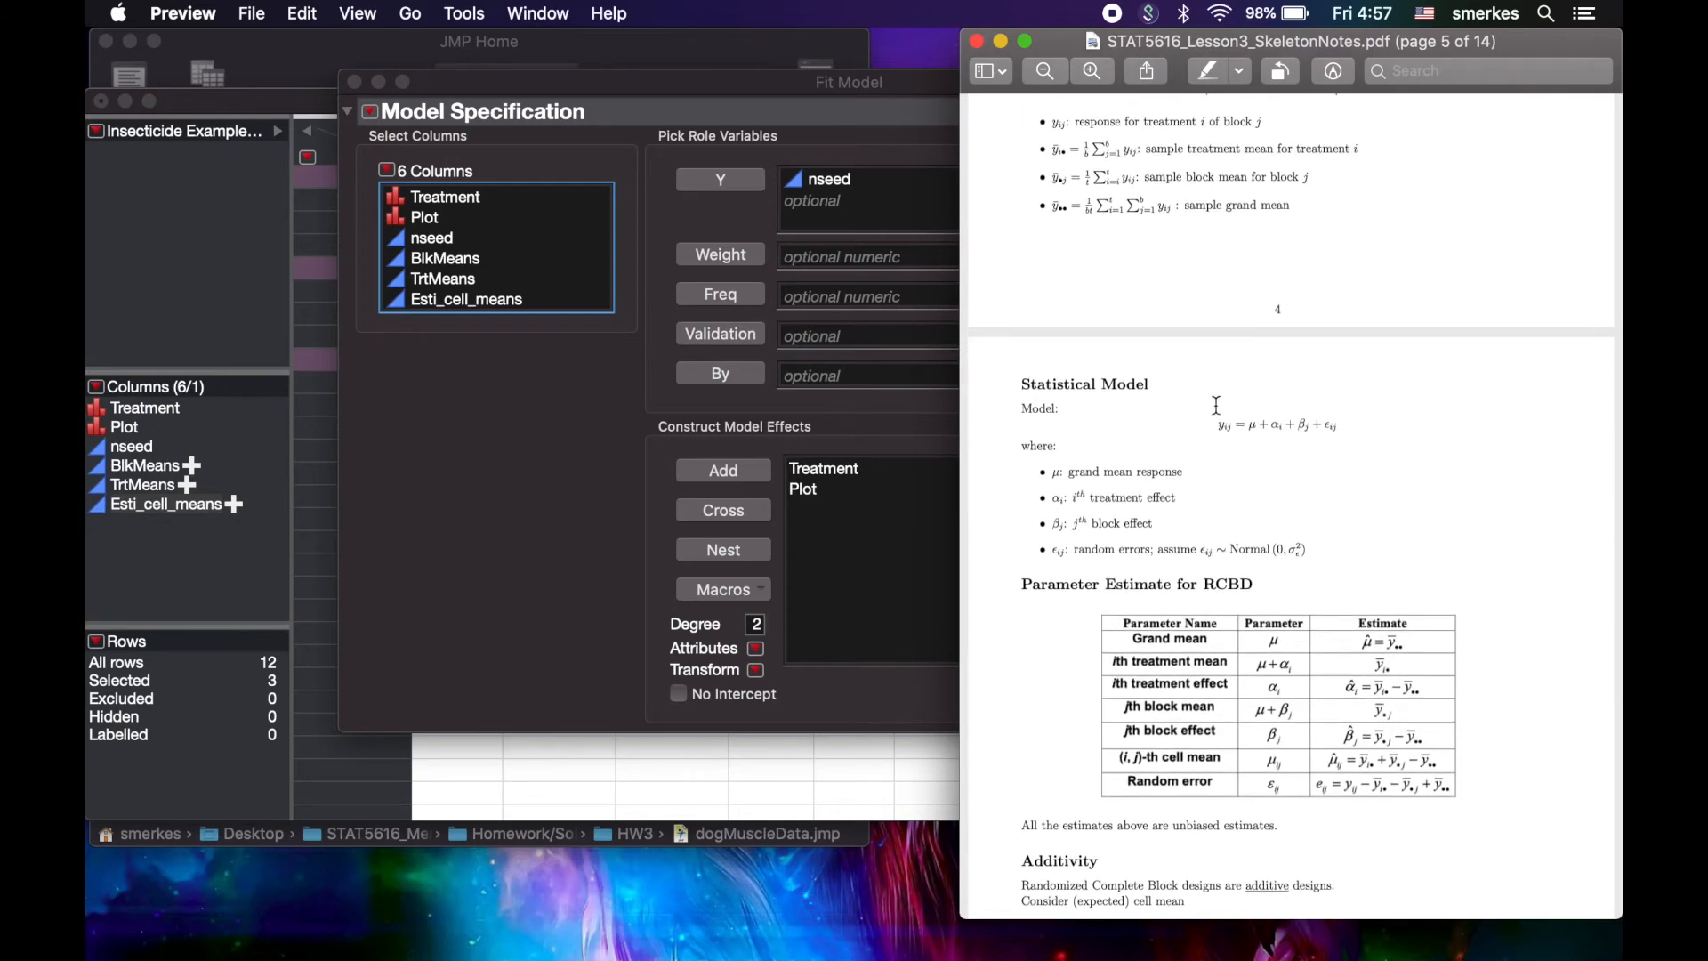
pyautogui.moveTo(1270, 424); pyautogui.dragTo(1285, 428)
pyautogui.click(1300, 425)
pyautogui.moveTo(1324, 426); pyautogui.dragTo(1345, 424)
pyautogui.moveTo(1235, 425); pyautogui.dragTo(1311, 425)
# Step: Return to JMP and run the least squares model
pyautogui.click(553, 586)
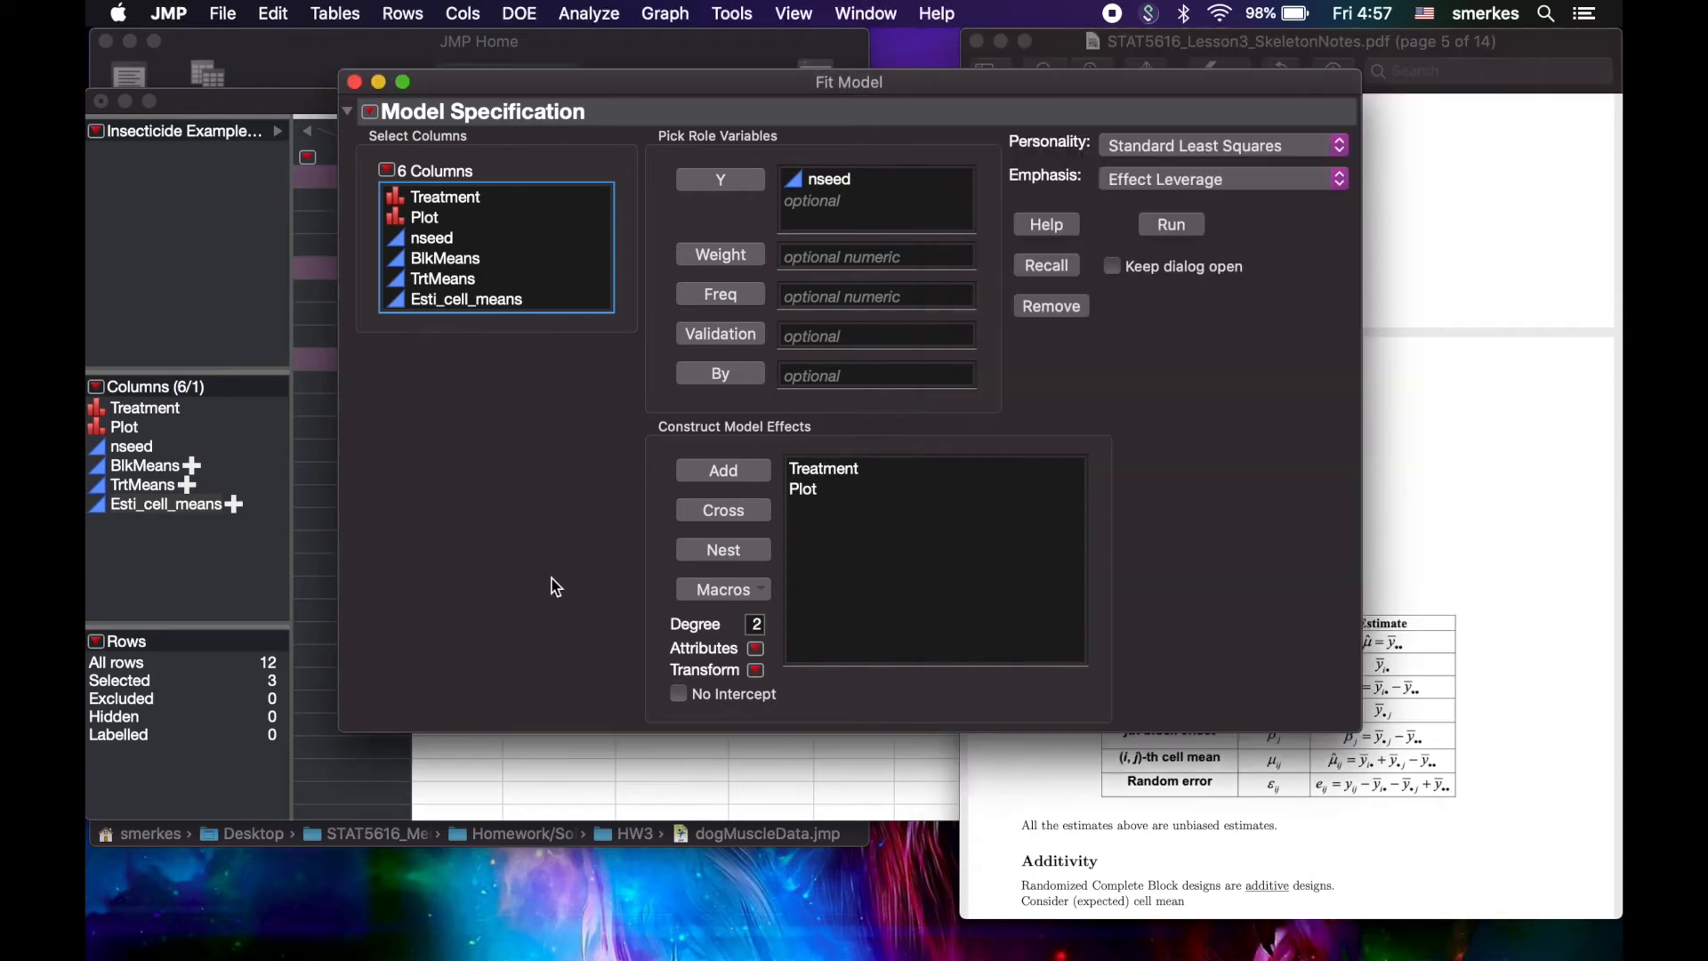
pyautogui.click(1171, 225)
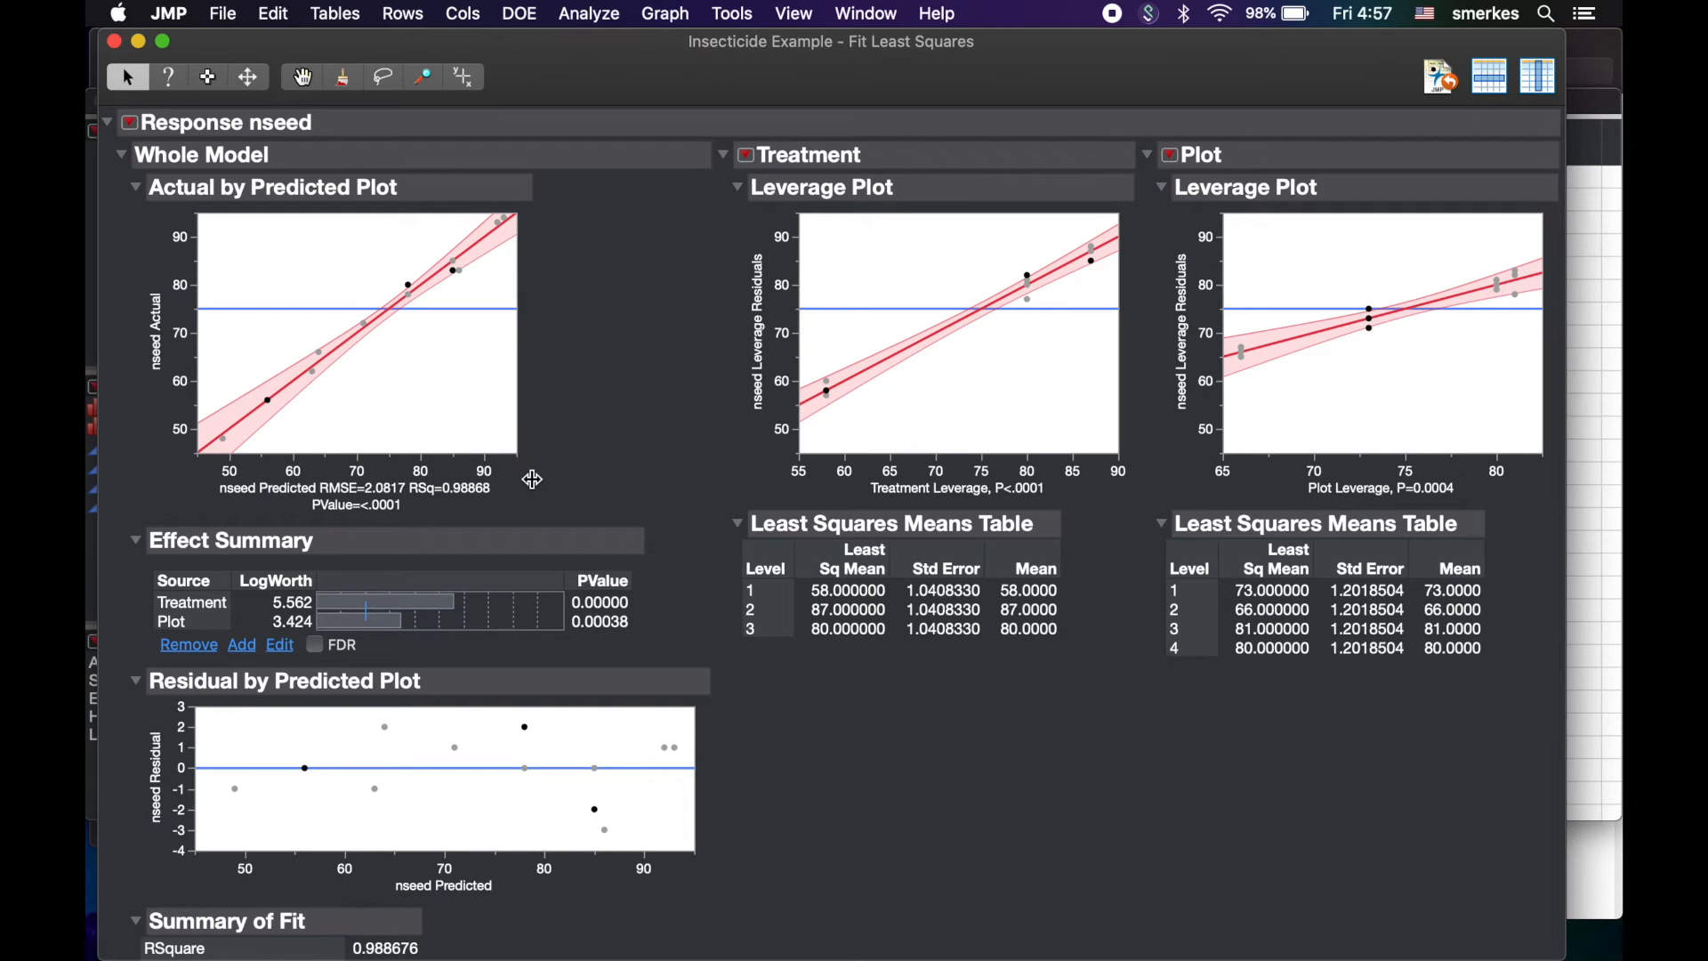
# Step: Show the Mean Square column in the Effect Tests table of the fit report
pyautogui.scroll(-10, 533, 480)
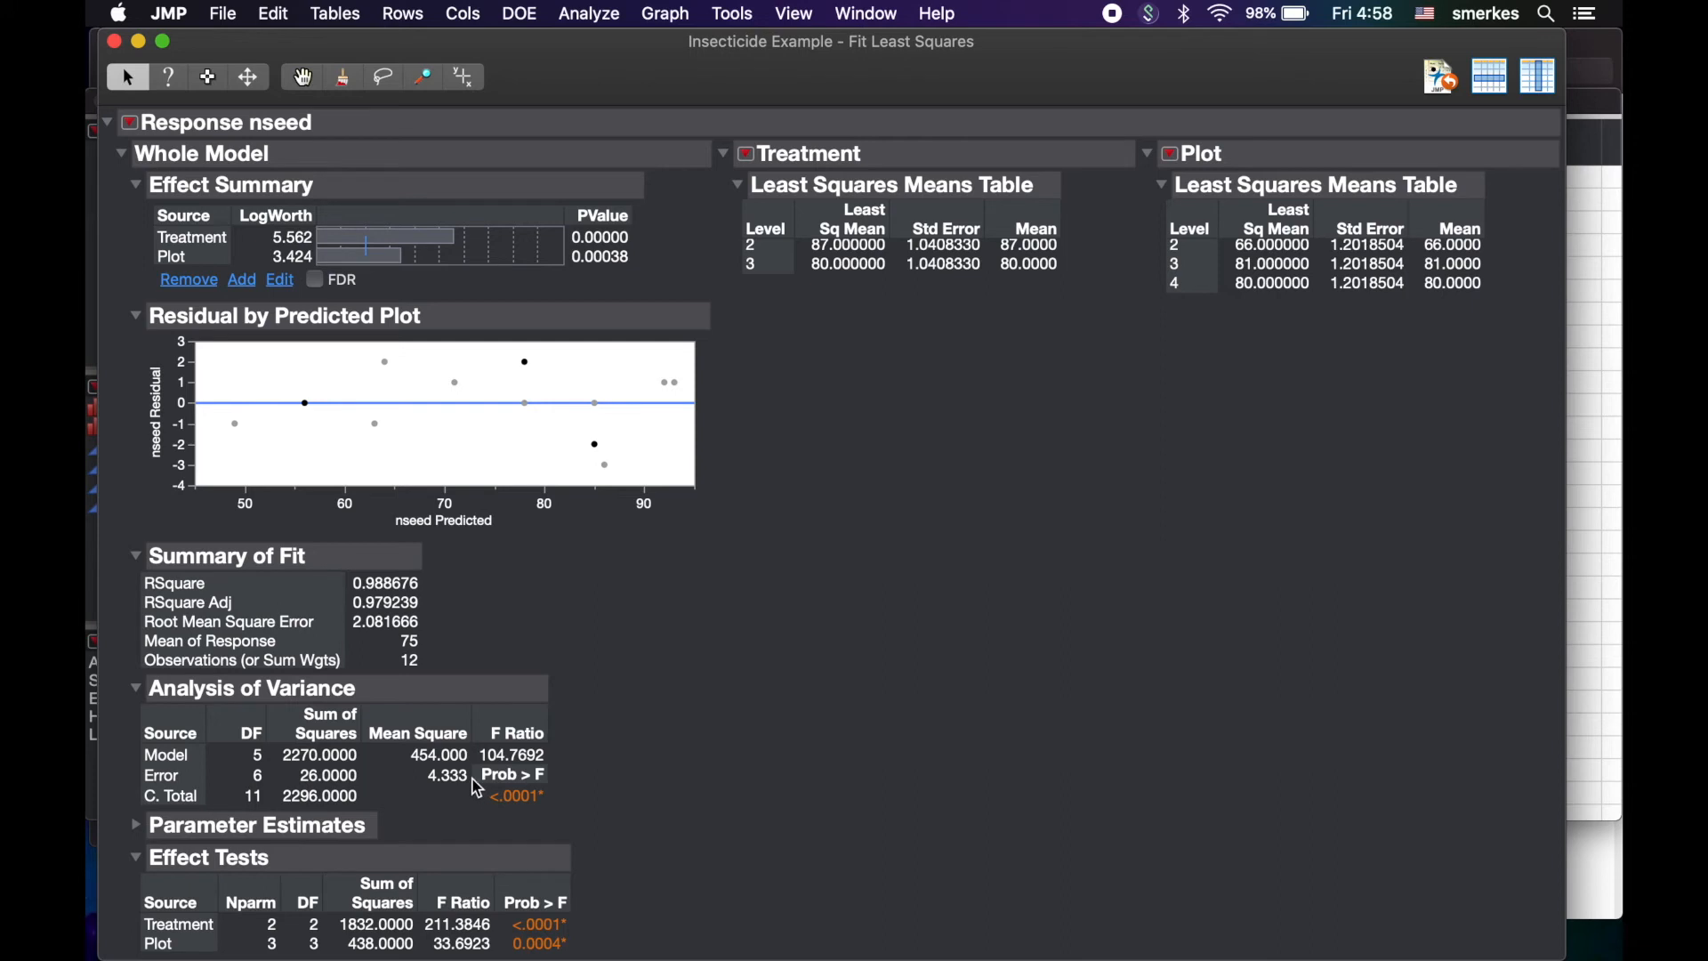
pyautogui.rightClick(422, 879)
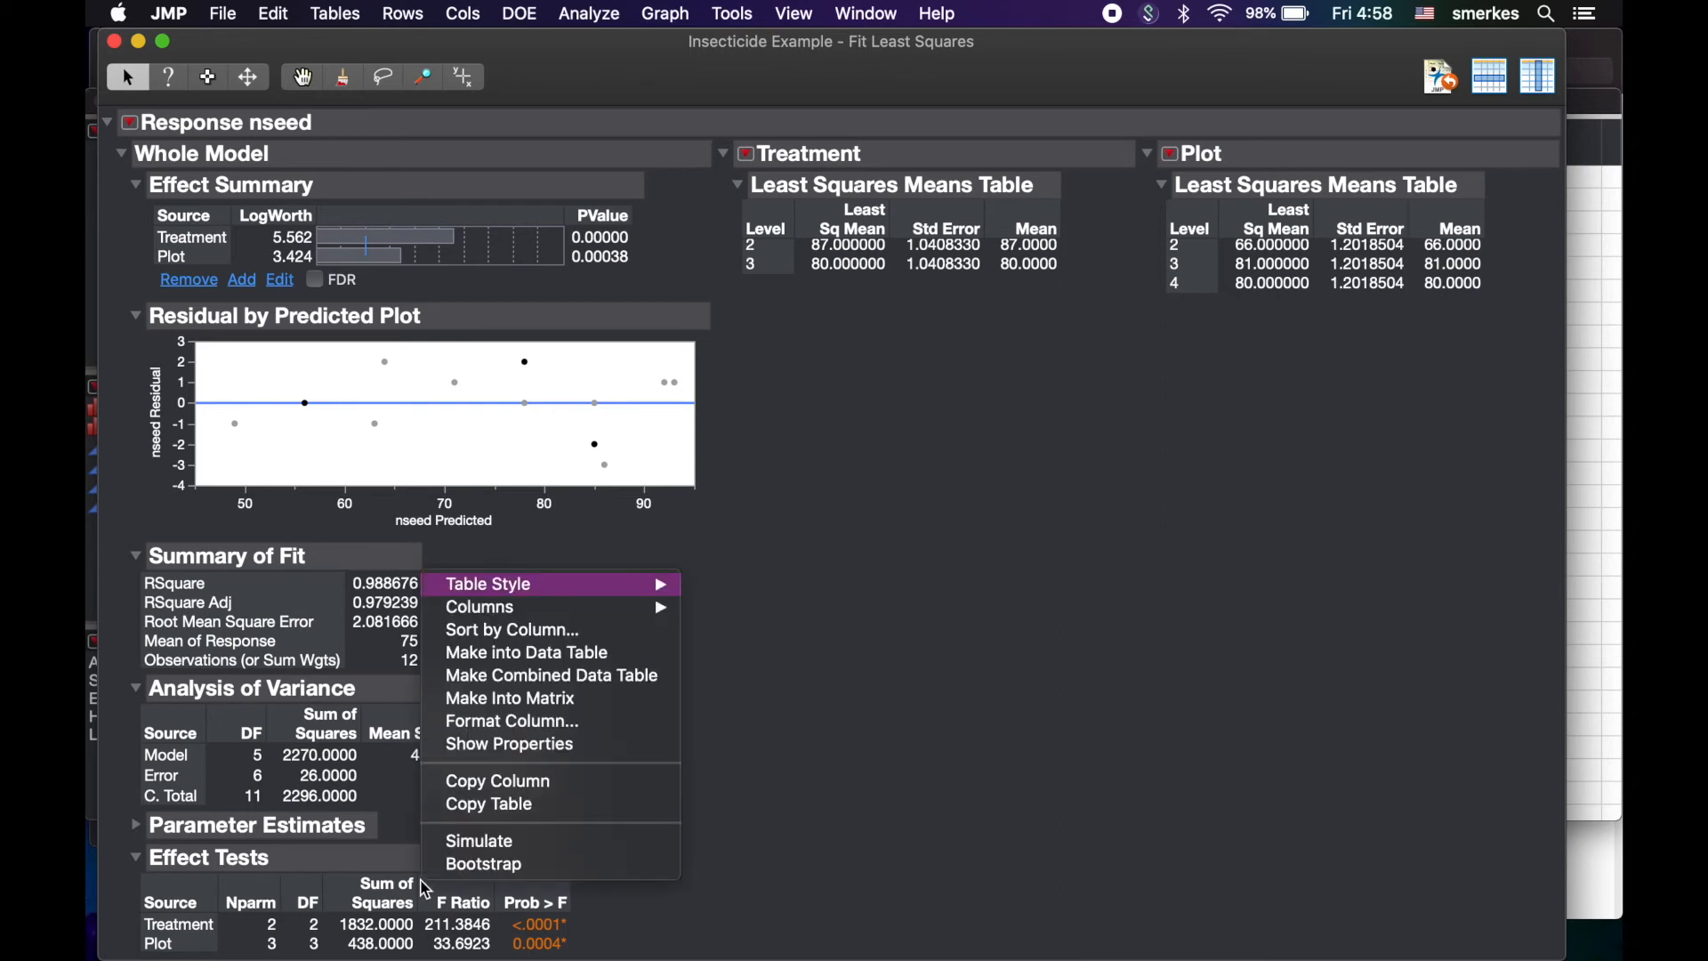
pyautogui.moveTo(540, 622)
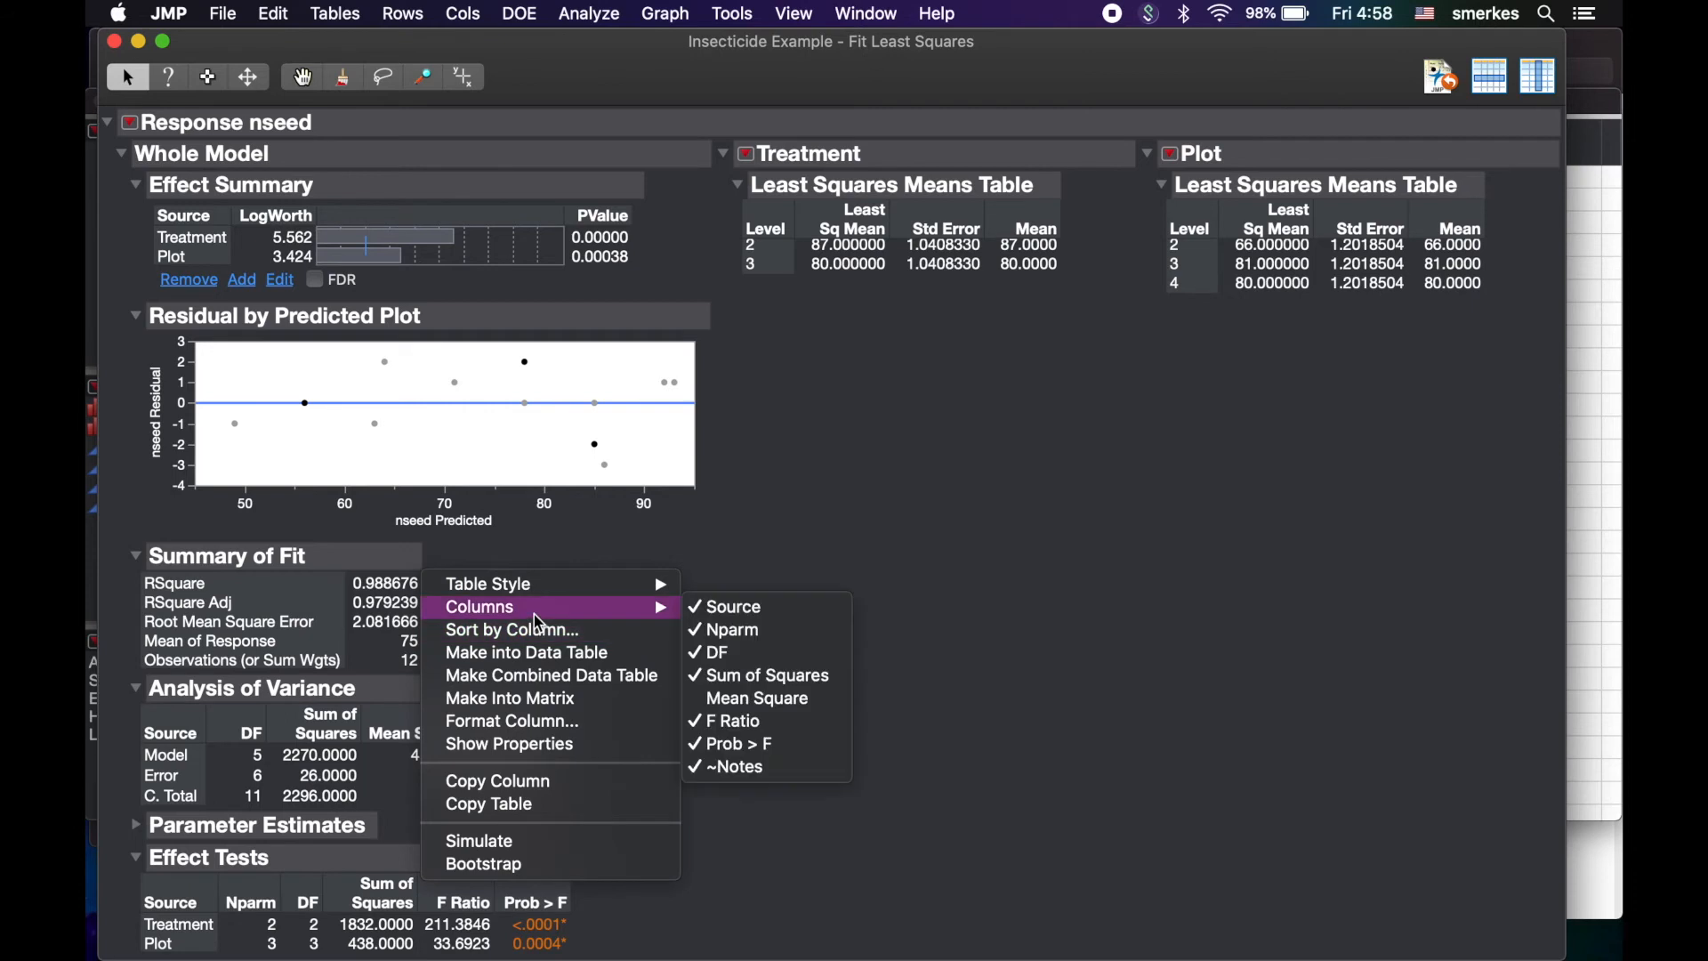
pyautogui.click(801, 699)
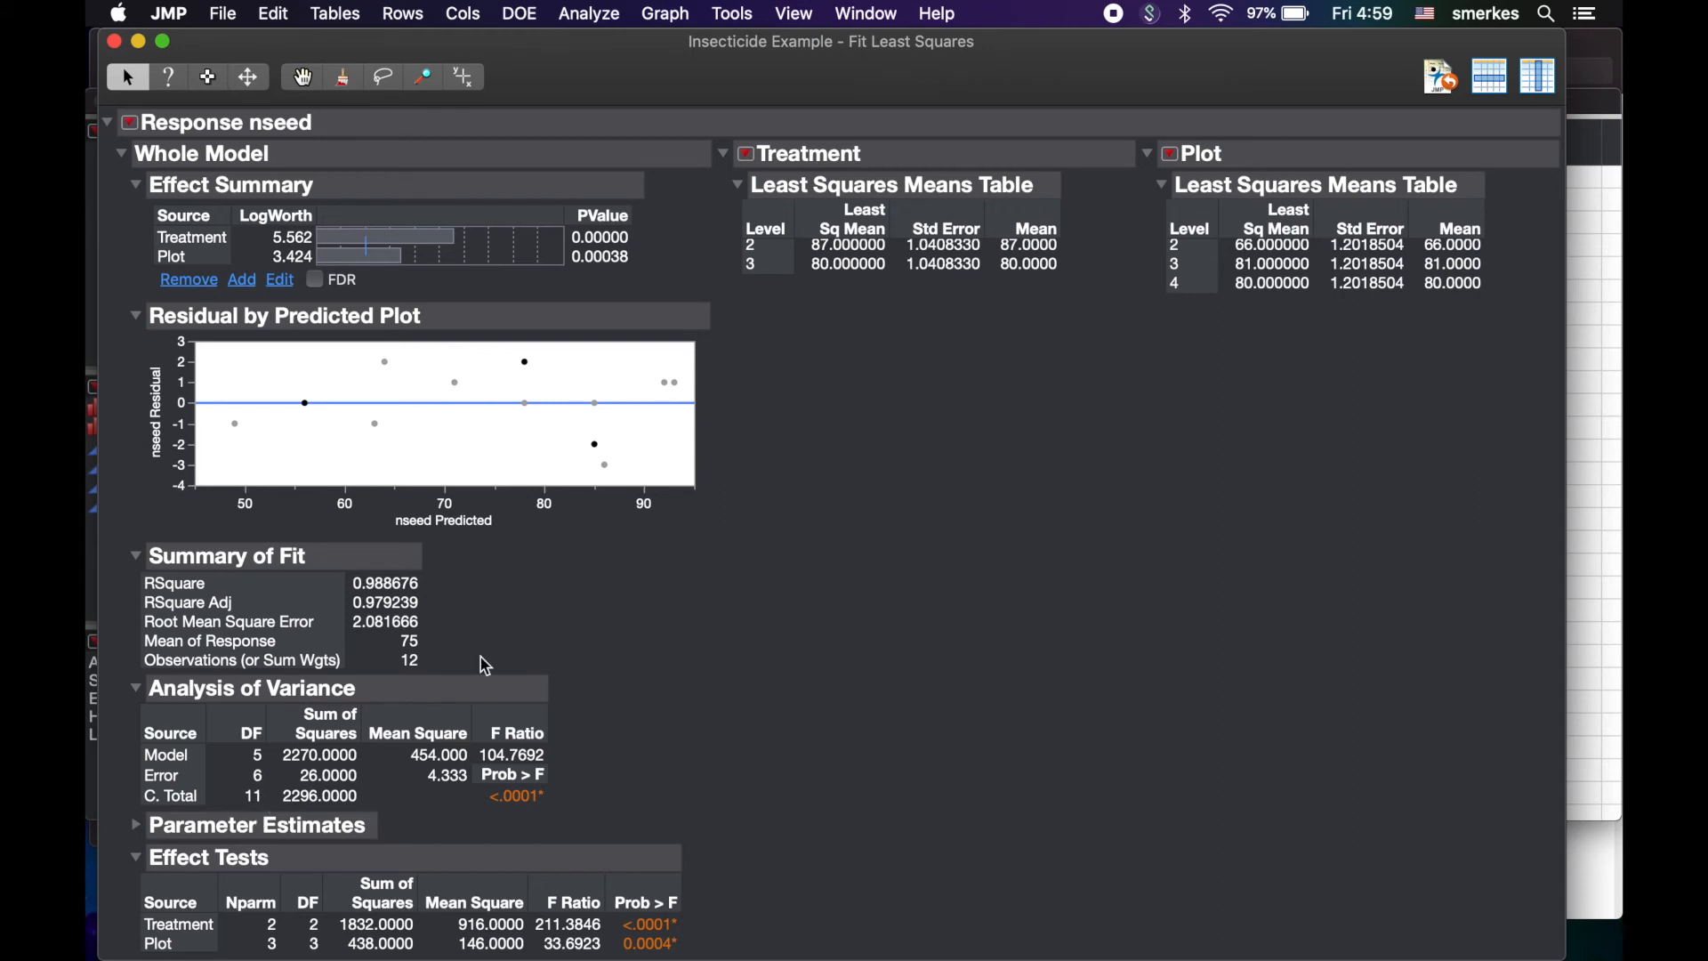
# Step: Specify an LSMeans contrast for Treatment with 0.5 on levels 1 and 2 and -1 on level 3
pyautogui.click(749, 155)
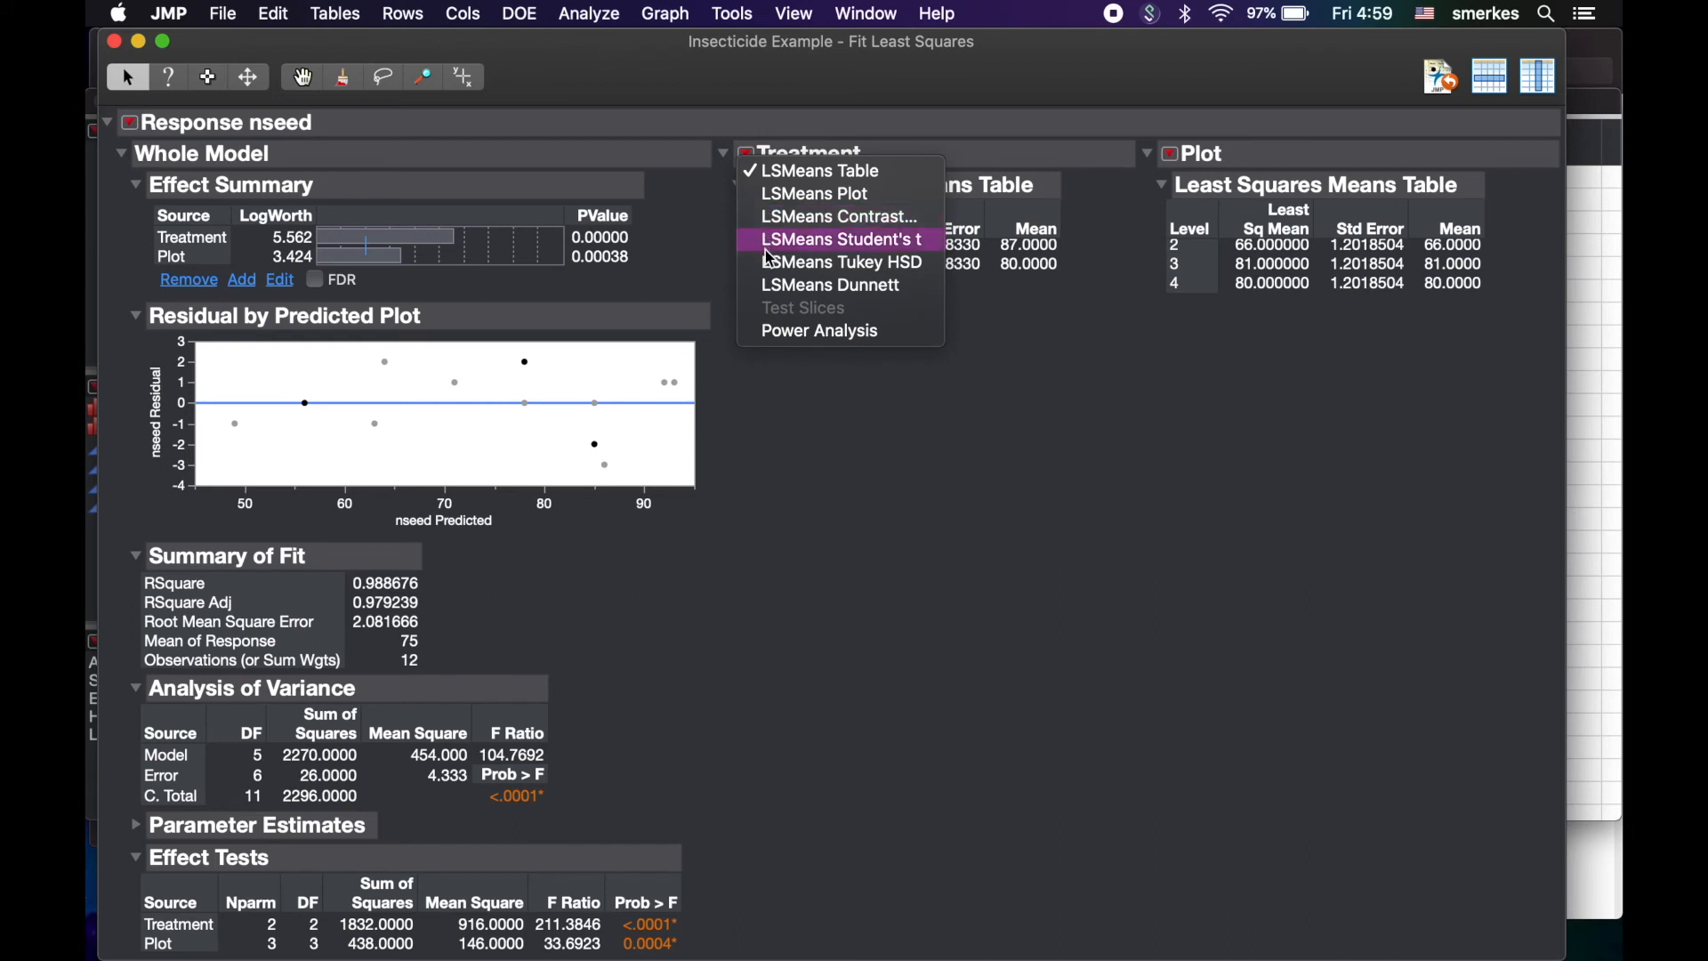
pyautogui.click(845, 465)
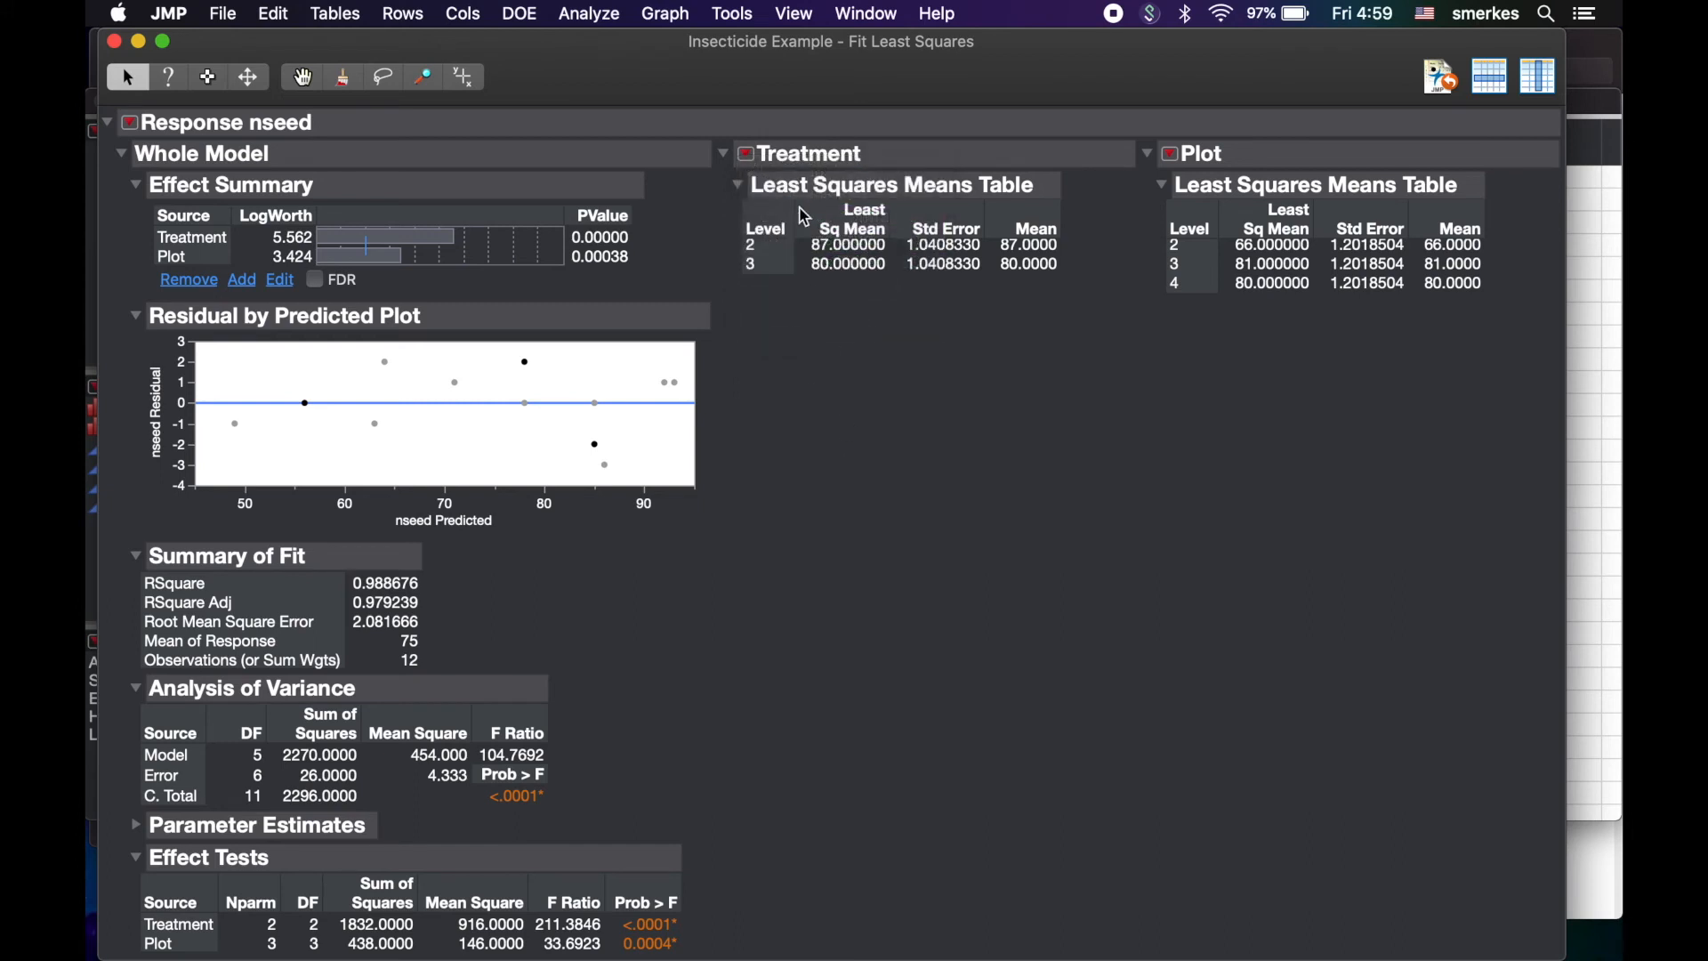
pyautogui.click(752, 156)
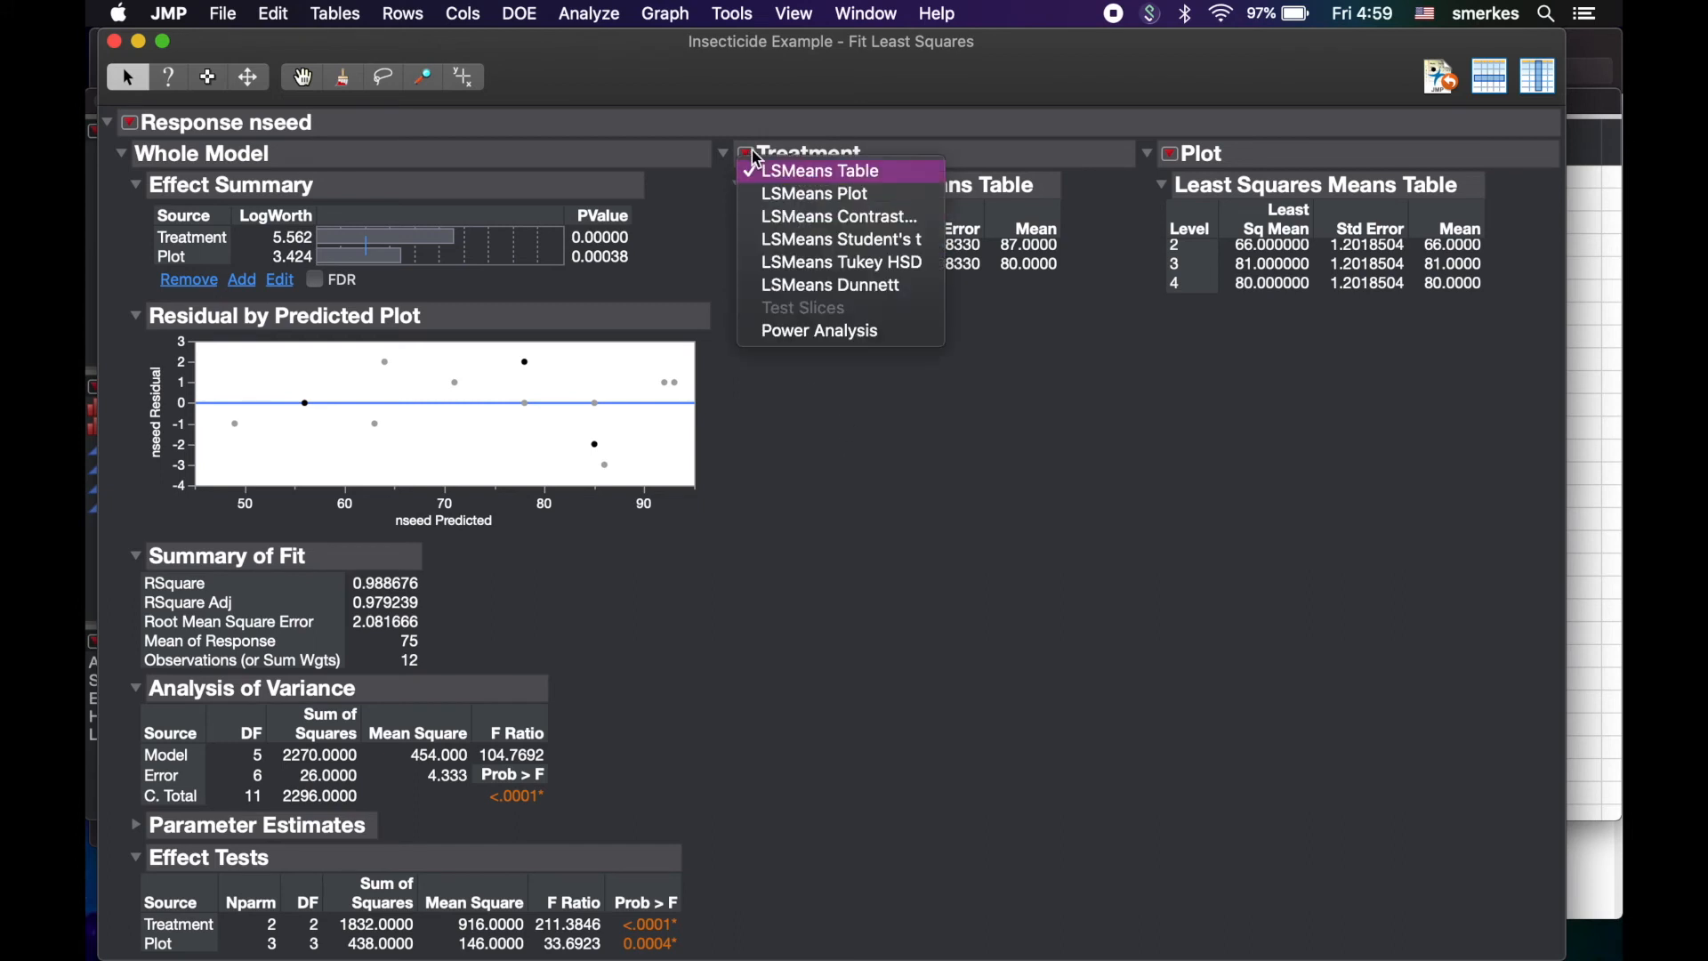
pyautogui.click(783, 223)
pyautogui.click(864, 372)
pyautogui.click(887, 411)
pyautogui.click(866, 392)
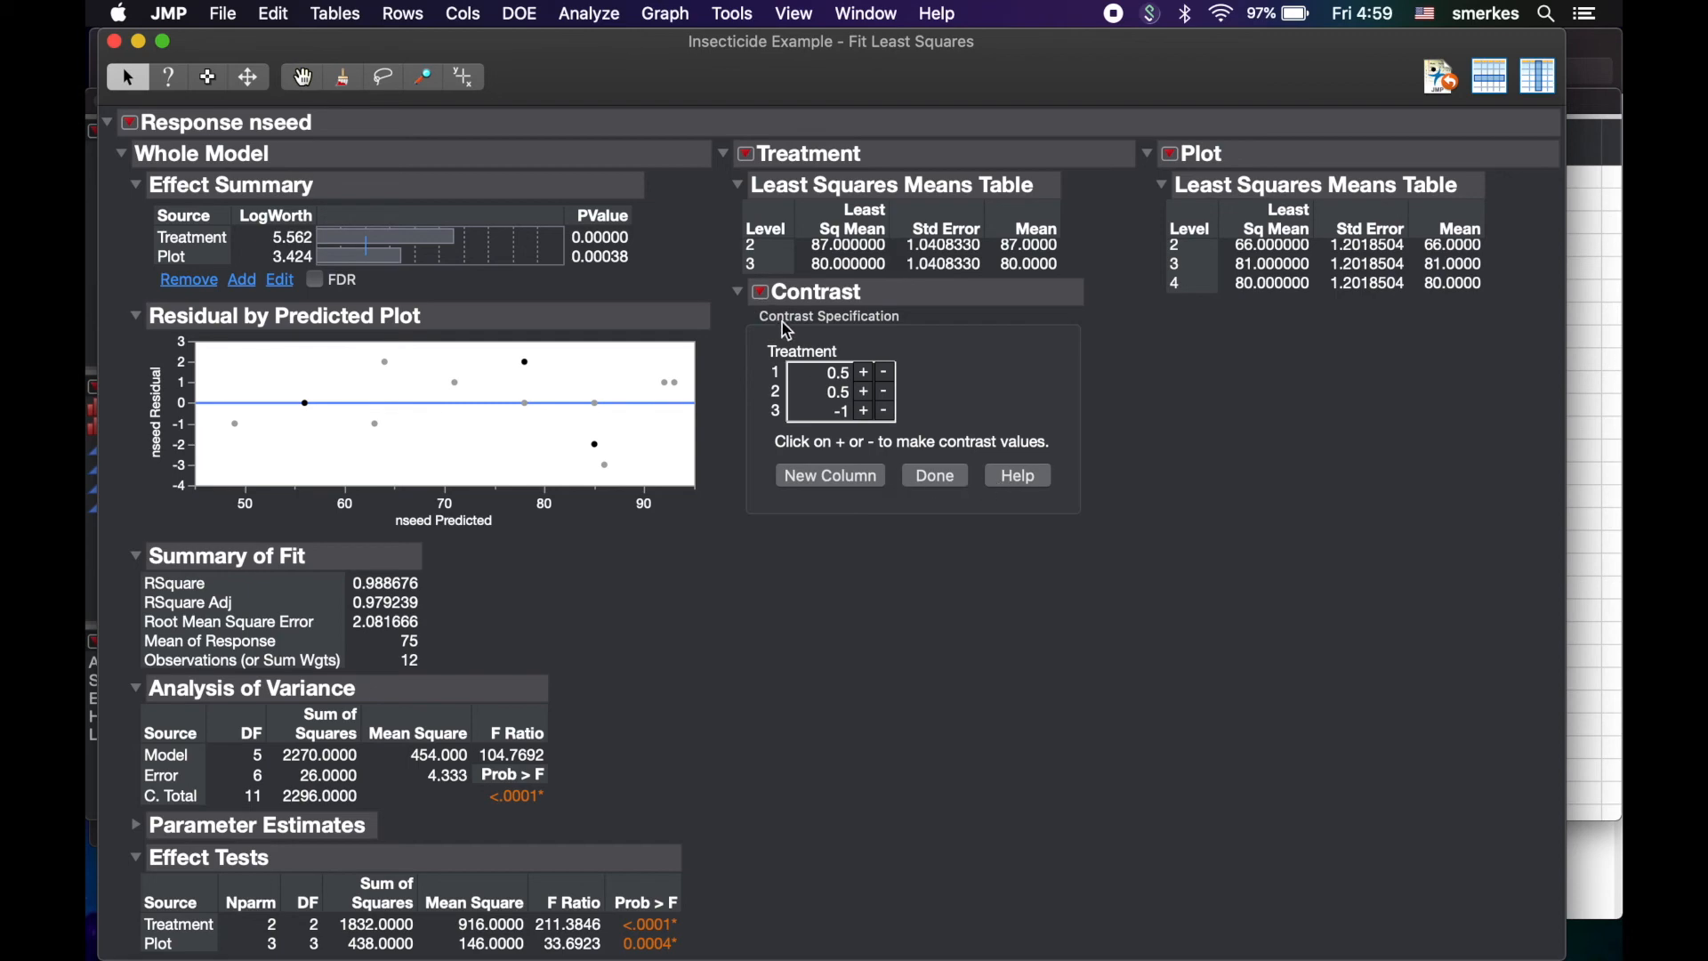
# Step: Add the LSMeans Tukey HSD comparison for Treatment and close the fit report
pyautogui.click(749, 154)
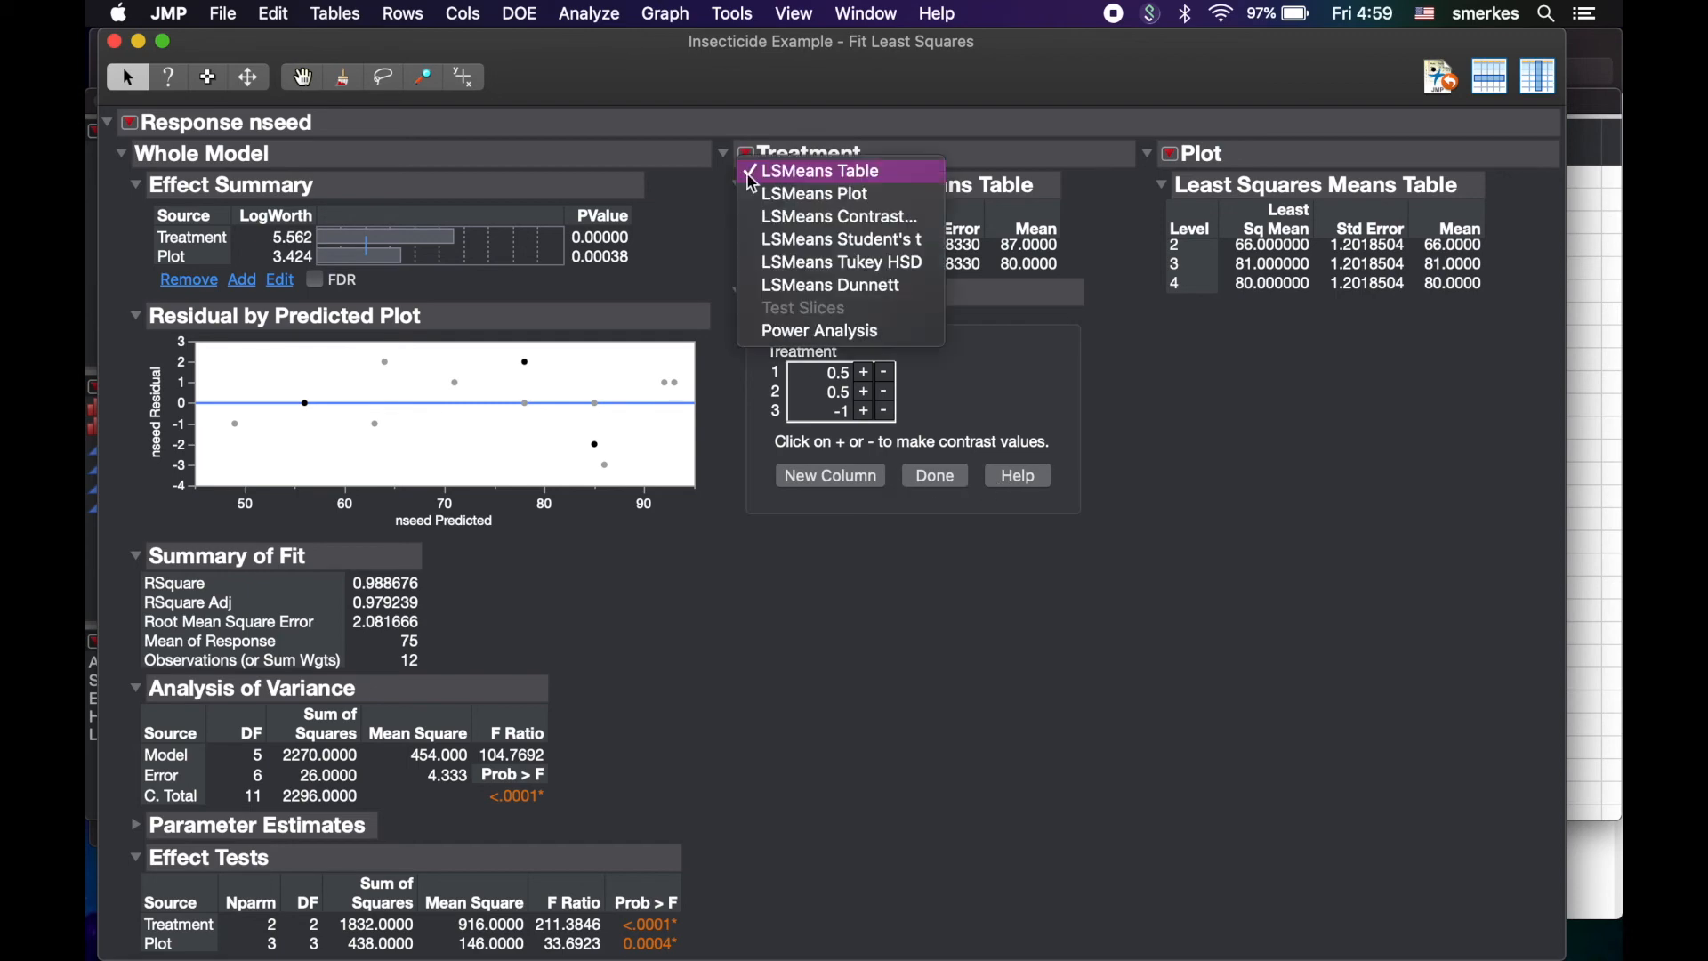
pyautogui.click(766, 257)
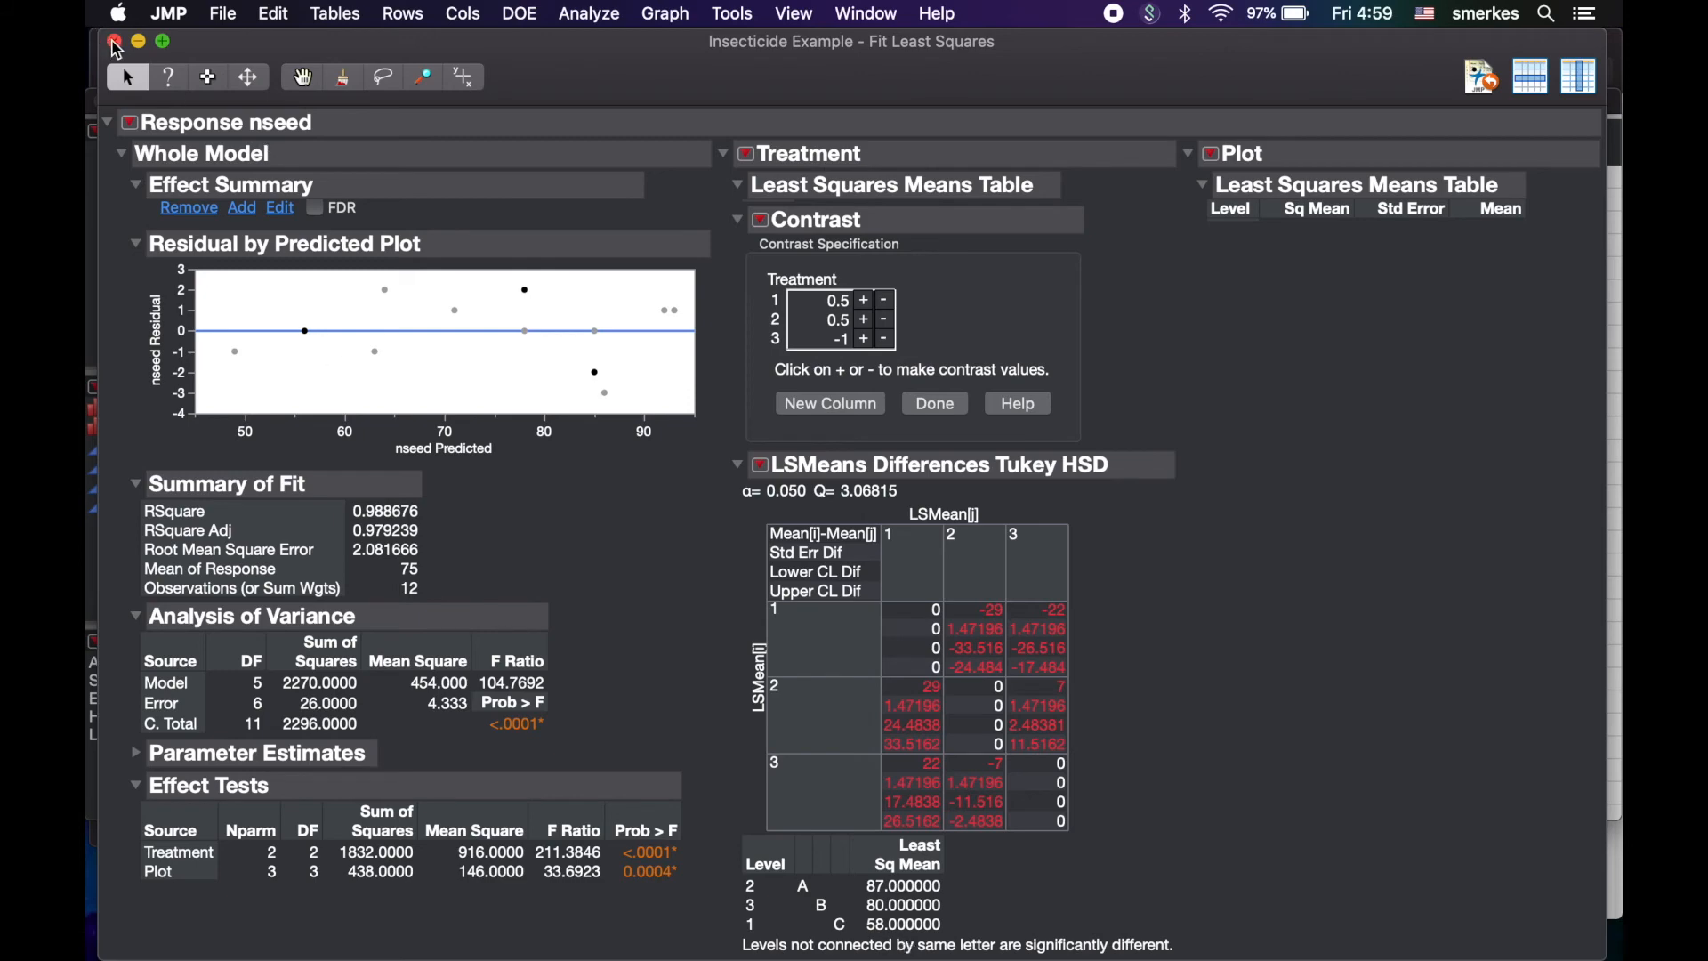
pyautogui.click(115, 42)
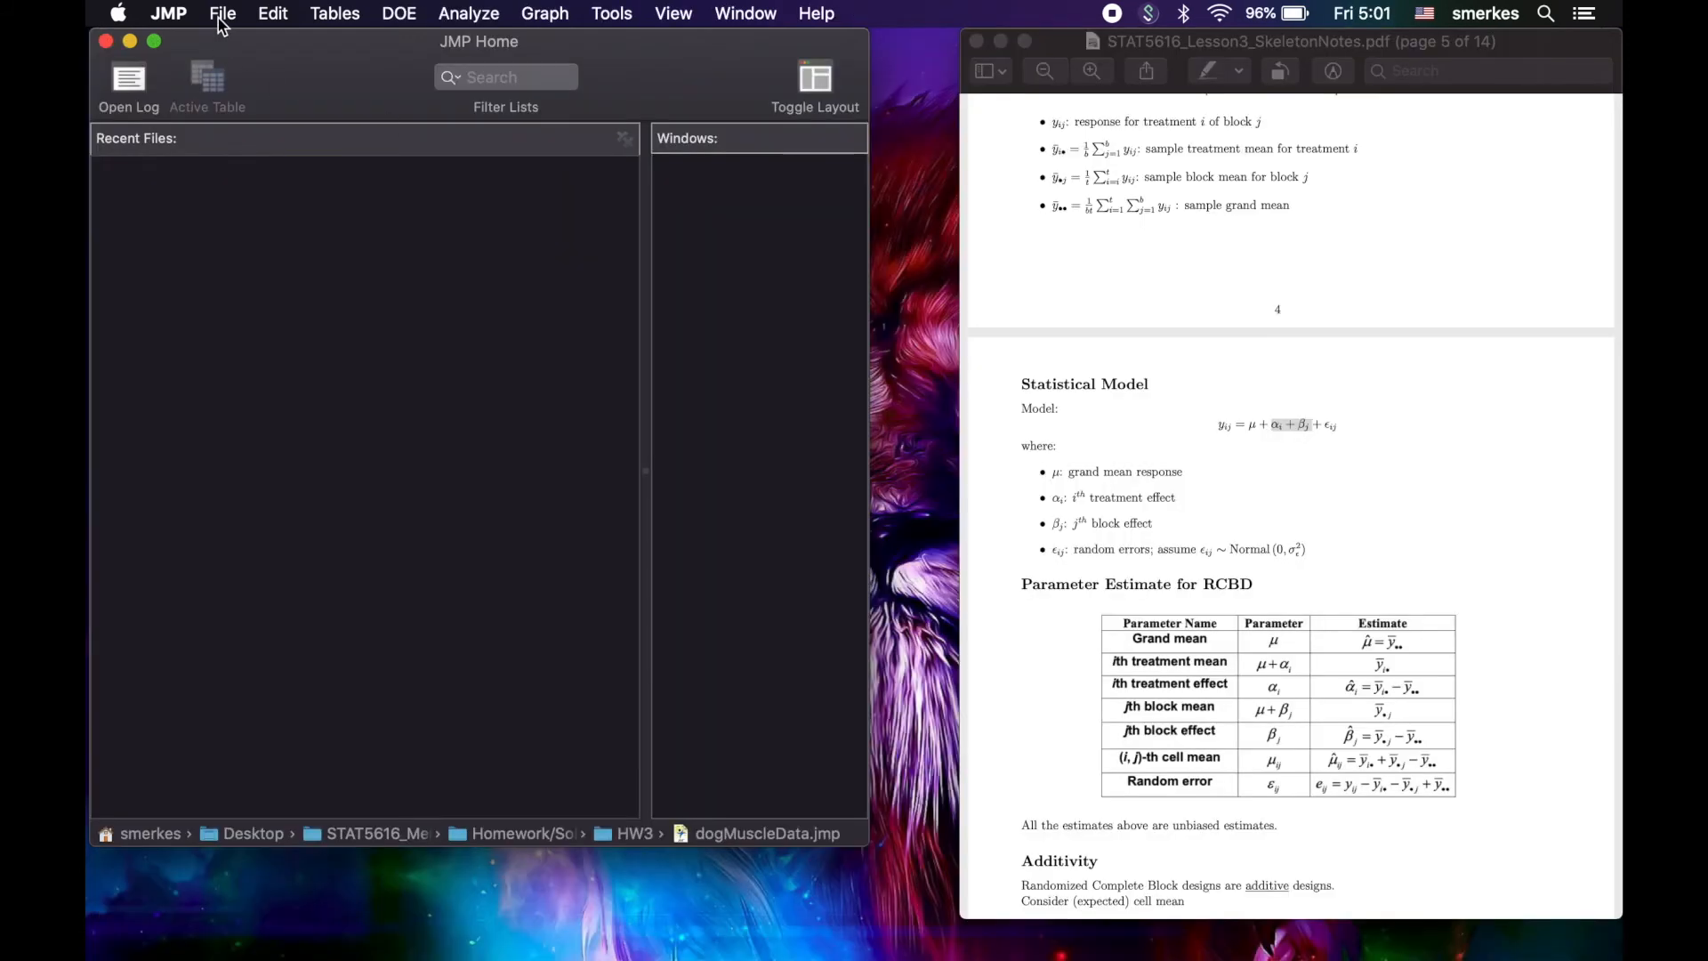
# Step: Examine the highway paint block design and its data table on page 10 of the lesson notes in Preview
pyautogui.scroll(-15, 1151, 525)
pyautogui.scroll(-20, 1153, 531)
pyautogui.scroll(-20, 1153, 517)
pyautogui.scroll(-15, 1149, 510)
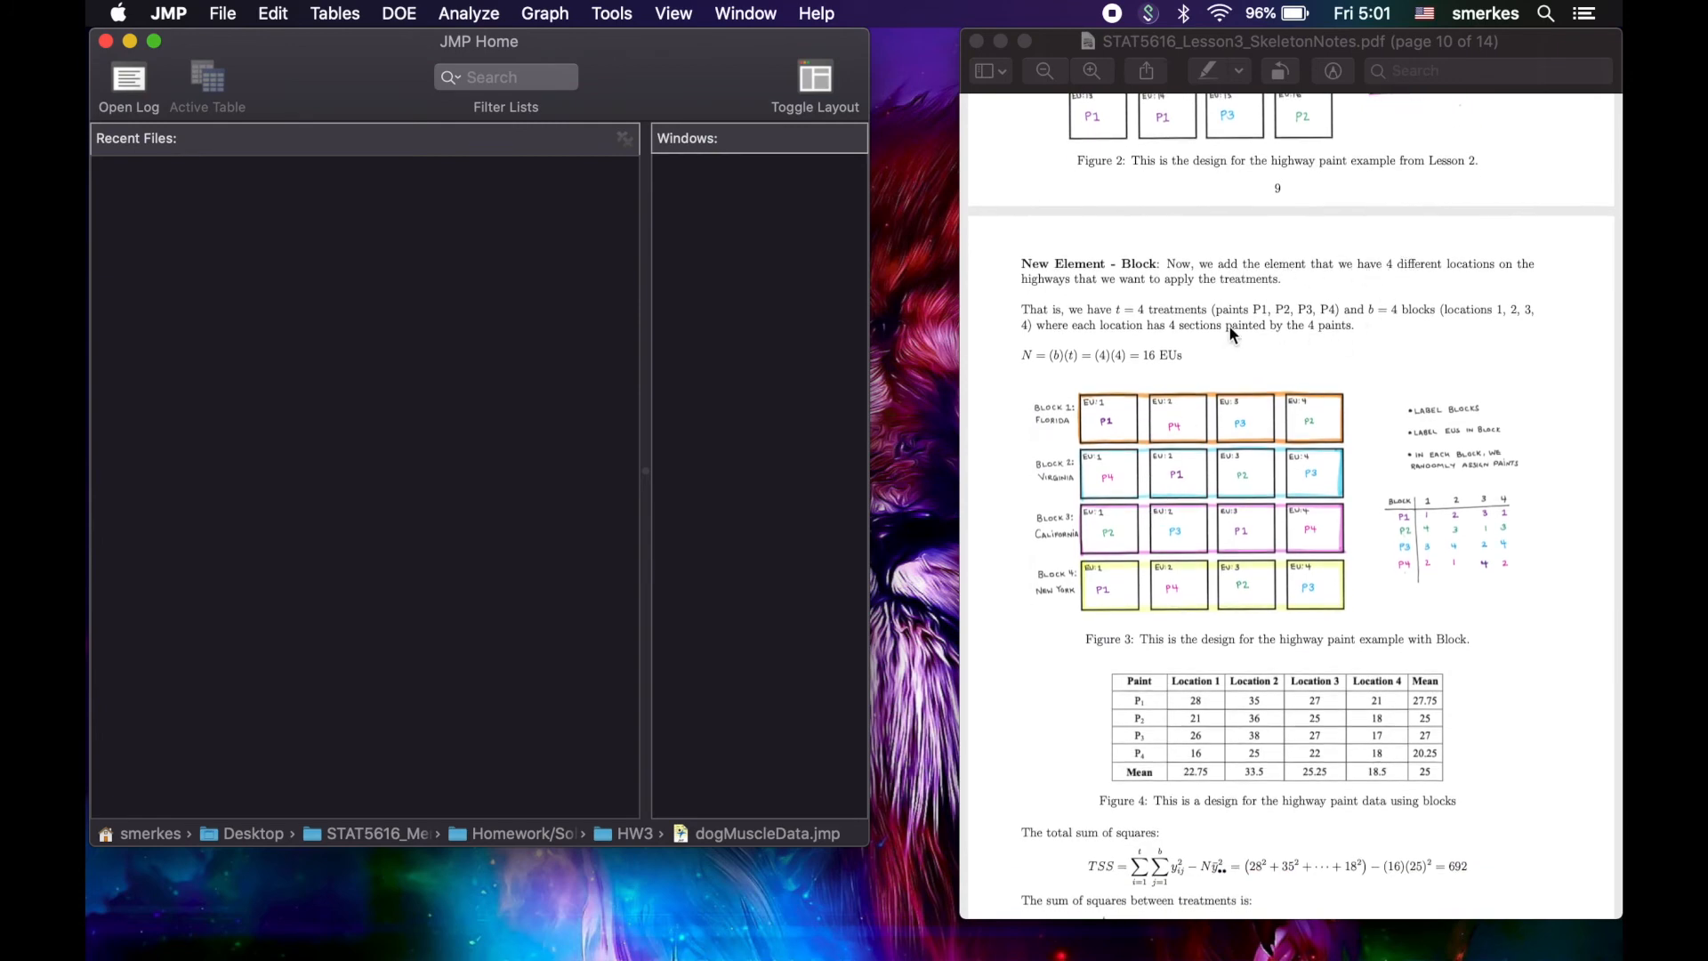
pyautogui.click(1110, 310)
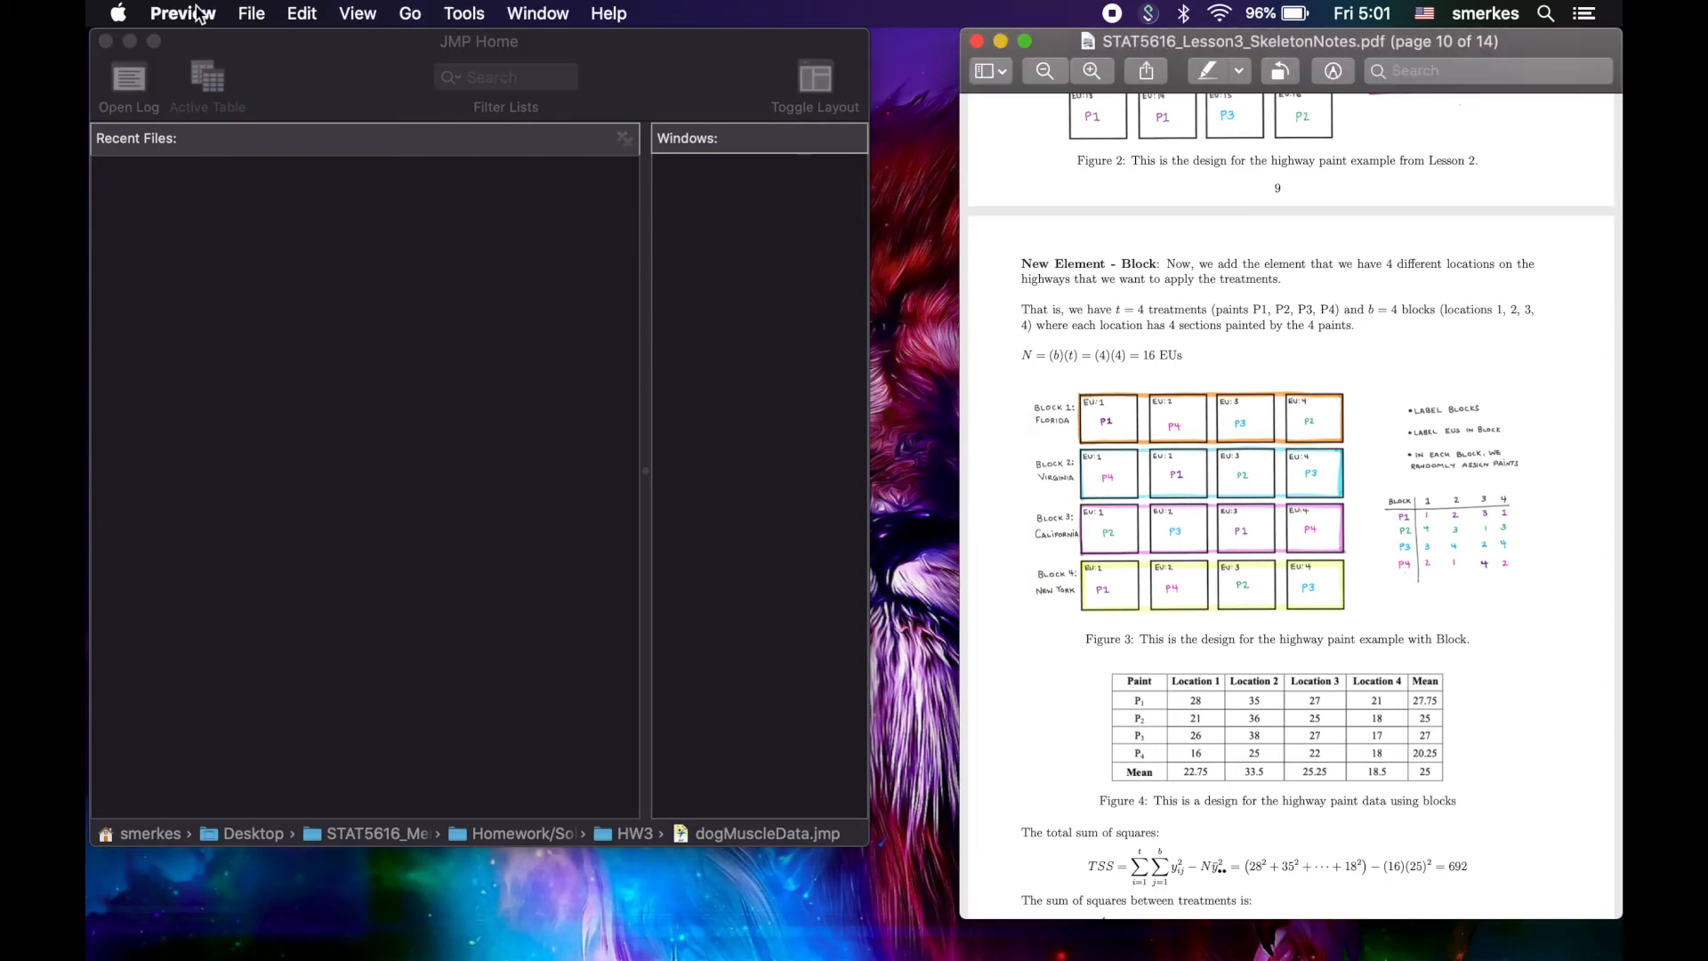
# Step: Return to JMP, open PaintExample.csv and move its data table window clear of the notes
pyautogui.click(244, 53)
pyautogui.click(223, 13)
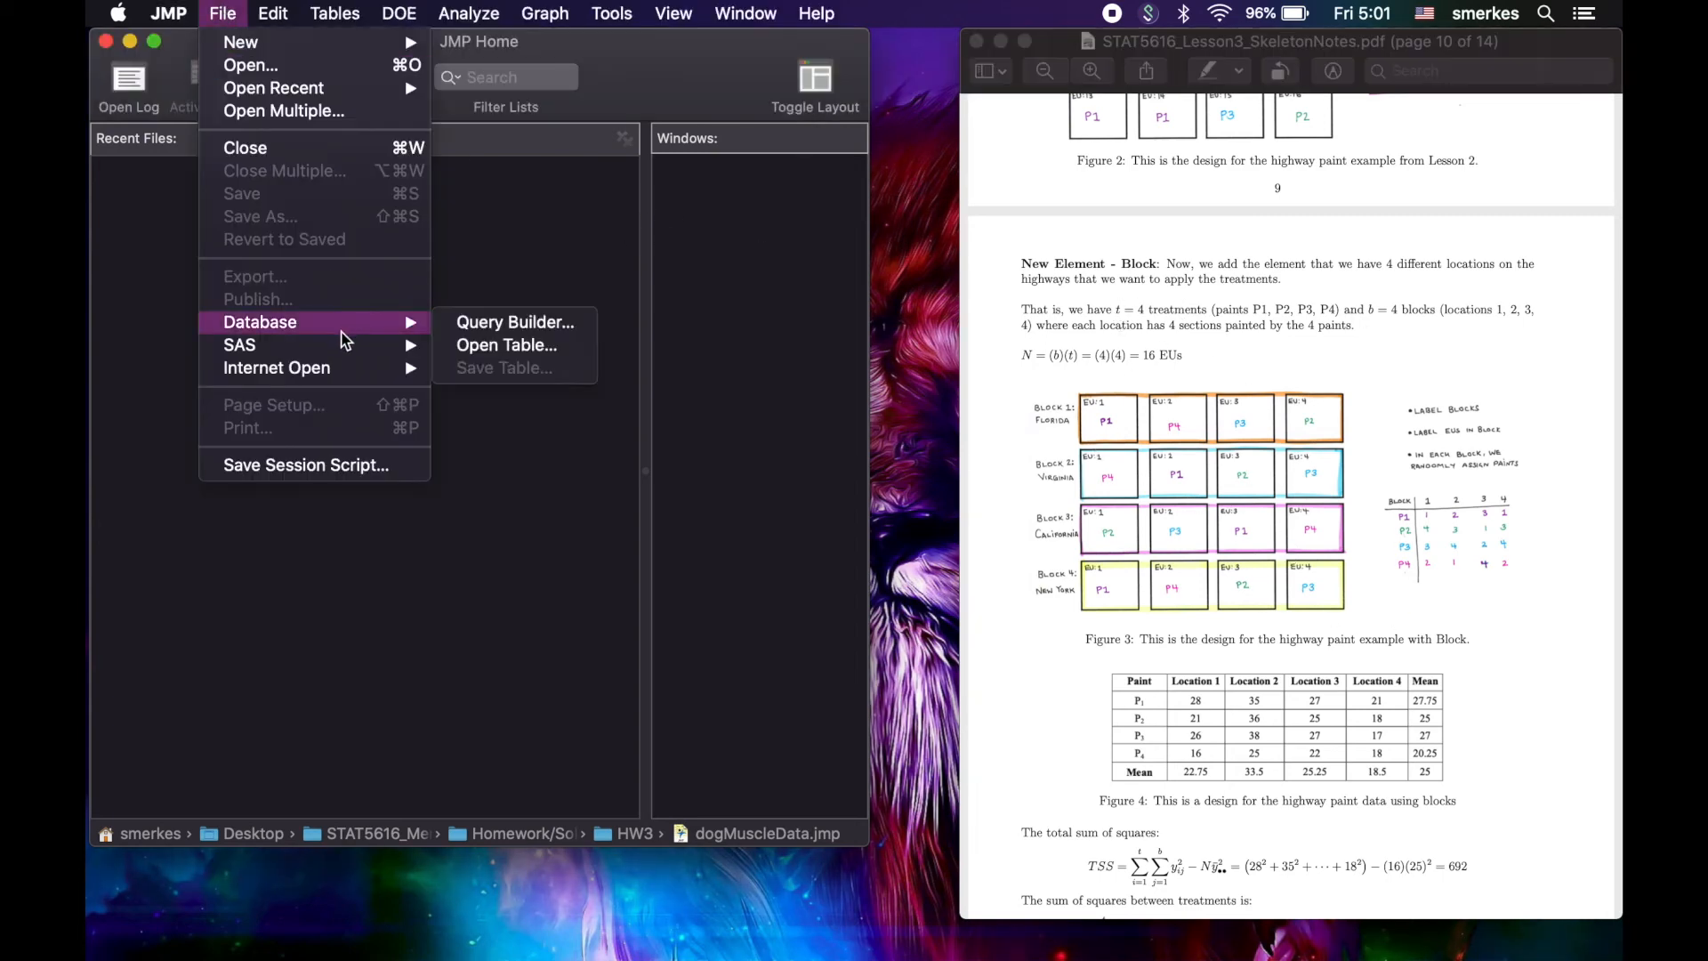
pyautogui.moveTo(297, 94)
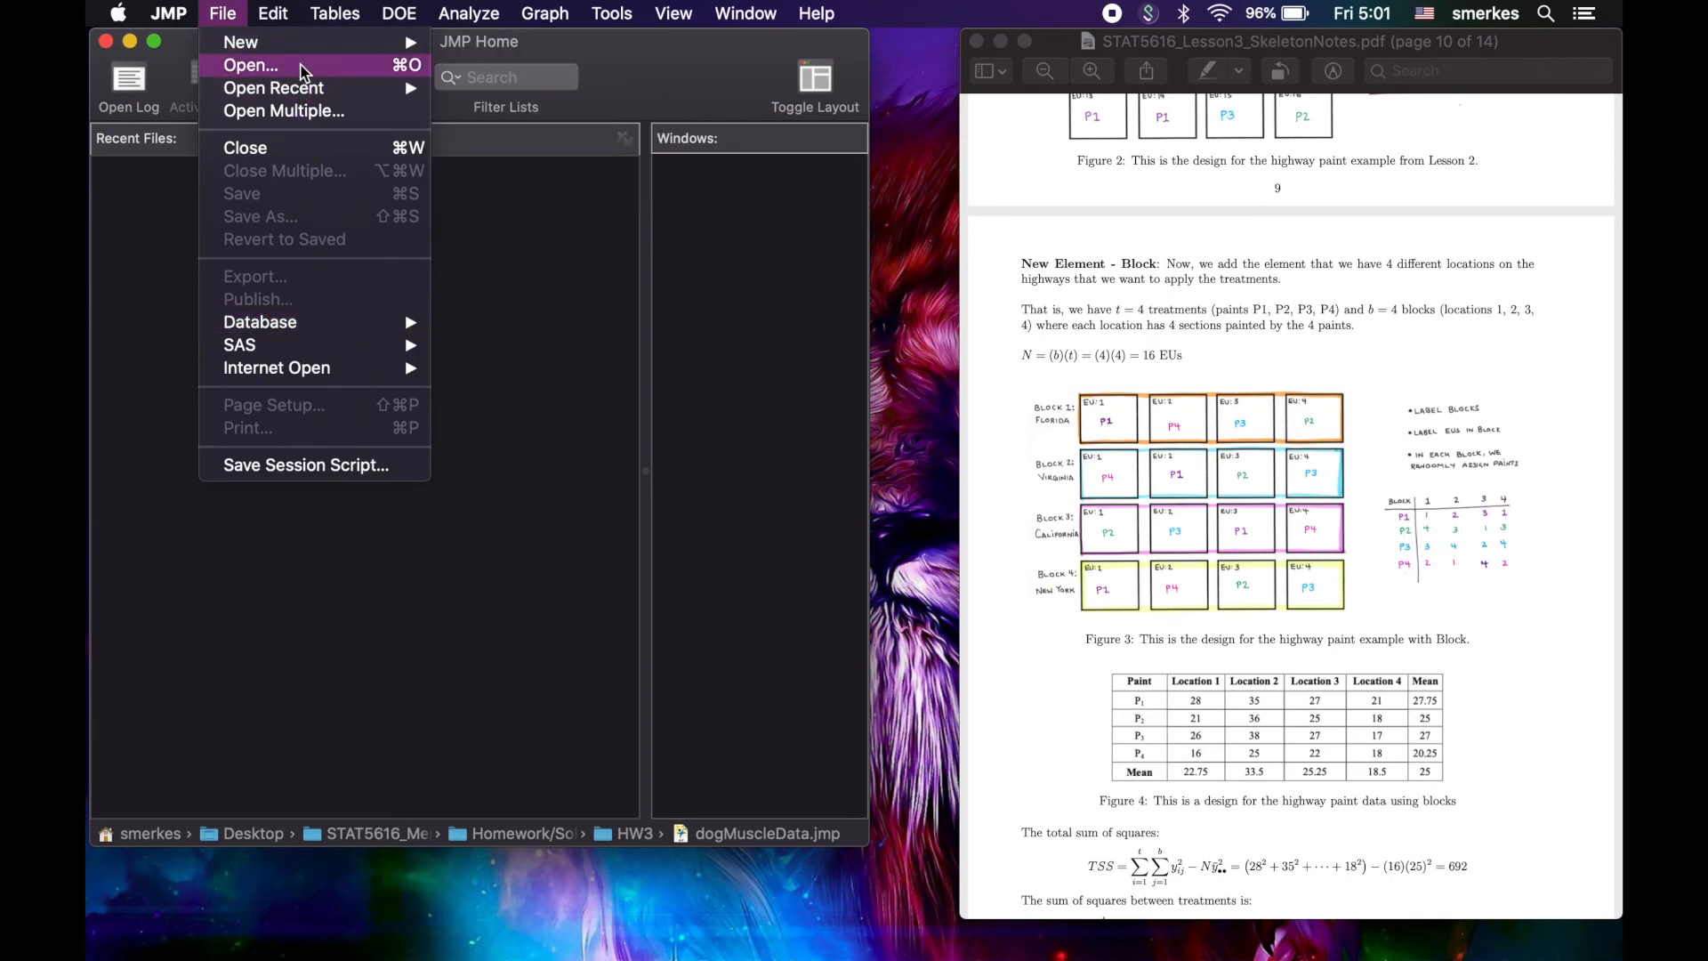
pyautogui.click(303, 71)
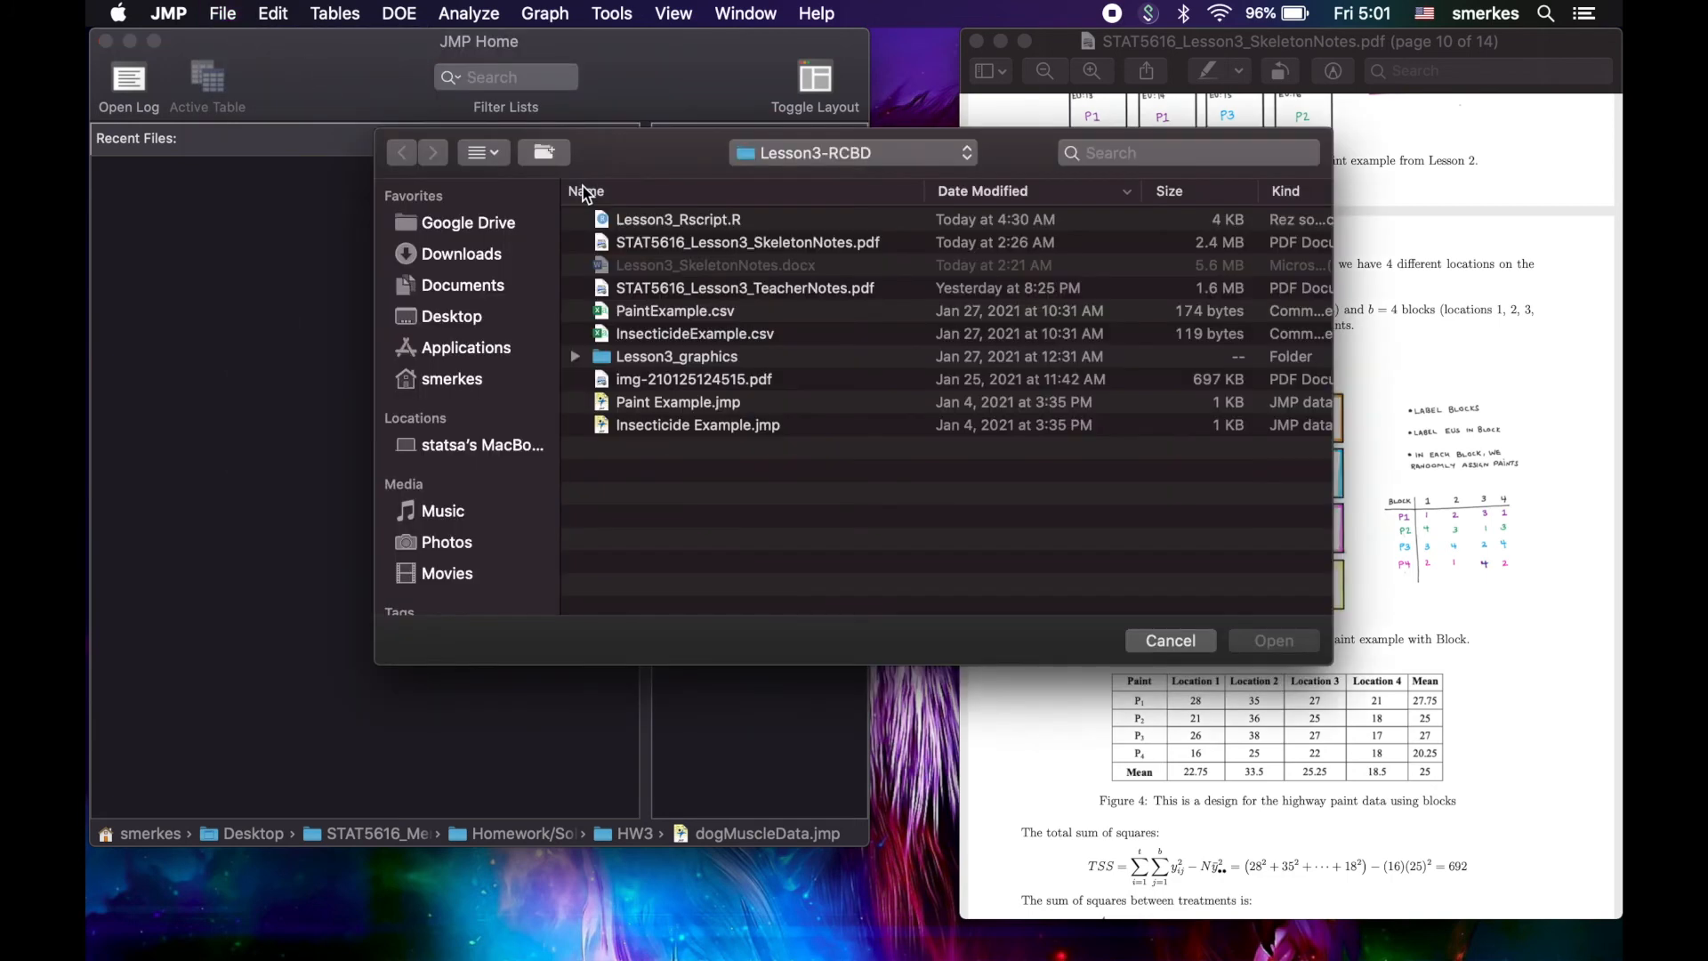
pyautogui.doubleClick(689, 313)
pyautogui.moveTo(630, 207)
pyautogui.mouseDown()
pyautogui.moveTo(414, 32)
pyautogui.moveTo(466, 41)
pyautogui.mouseUp()
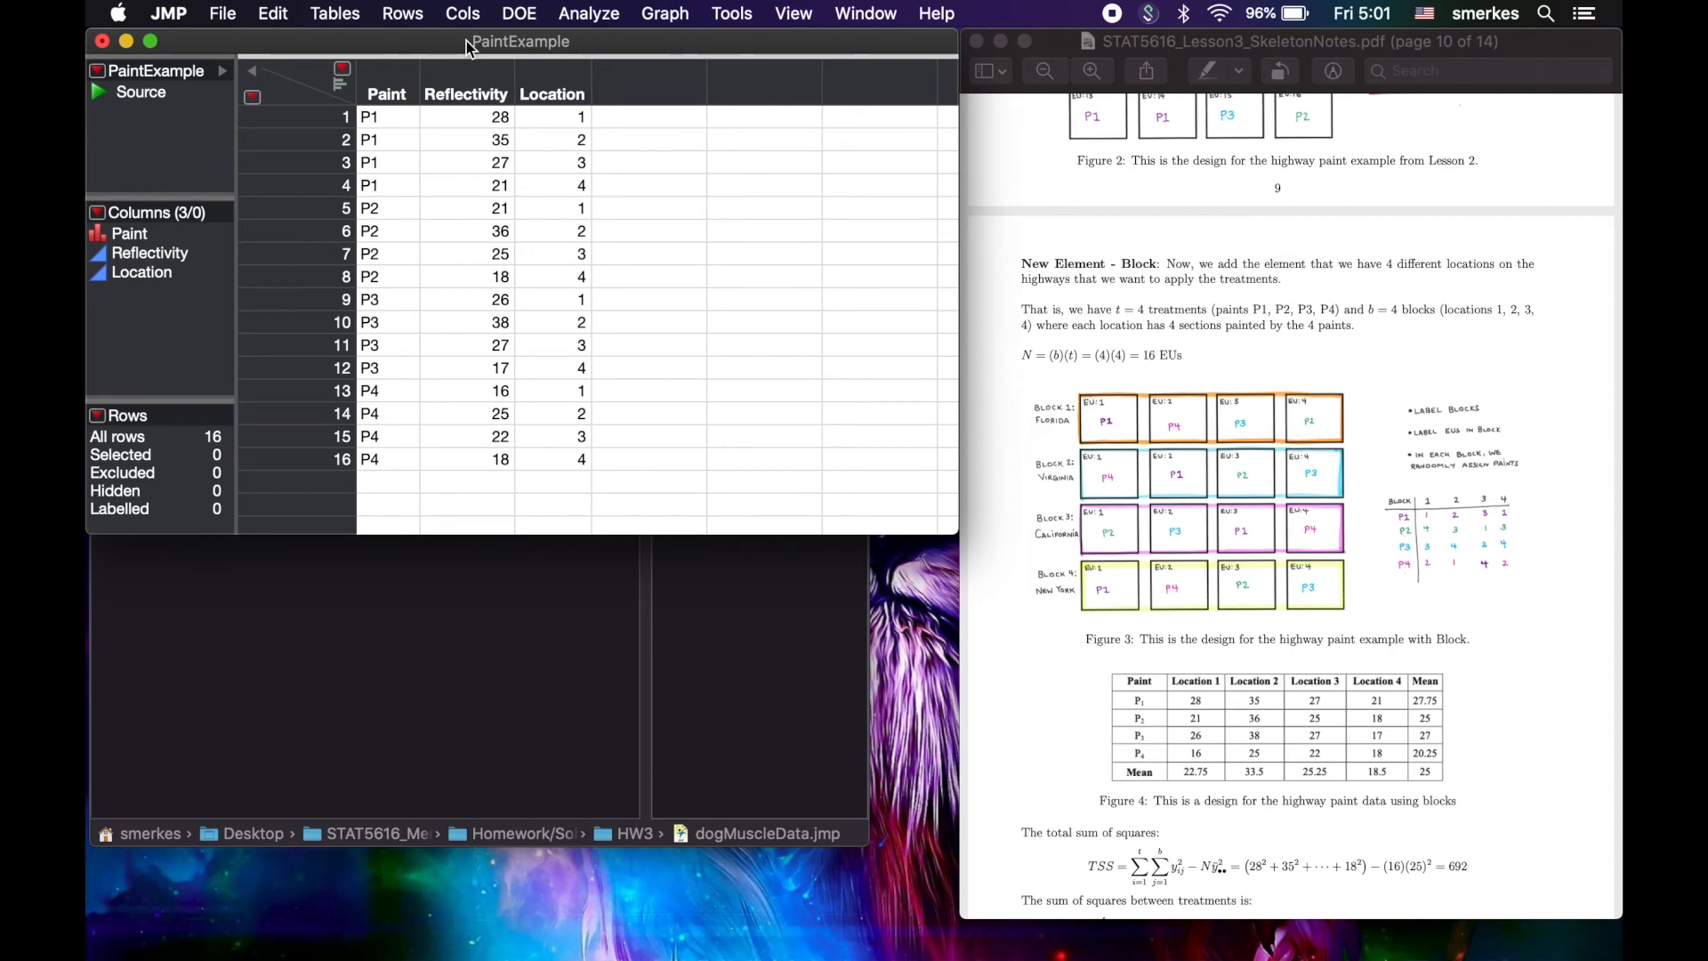
# Step: Start a Fit Model for the paint data with only Reflectivity as the Y response
pyautogui.click(552, 84)
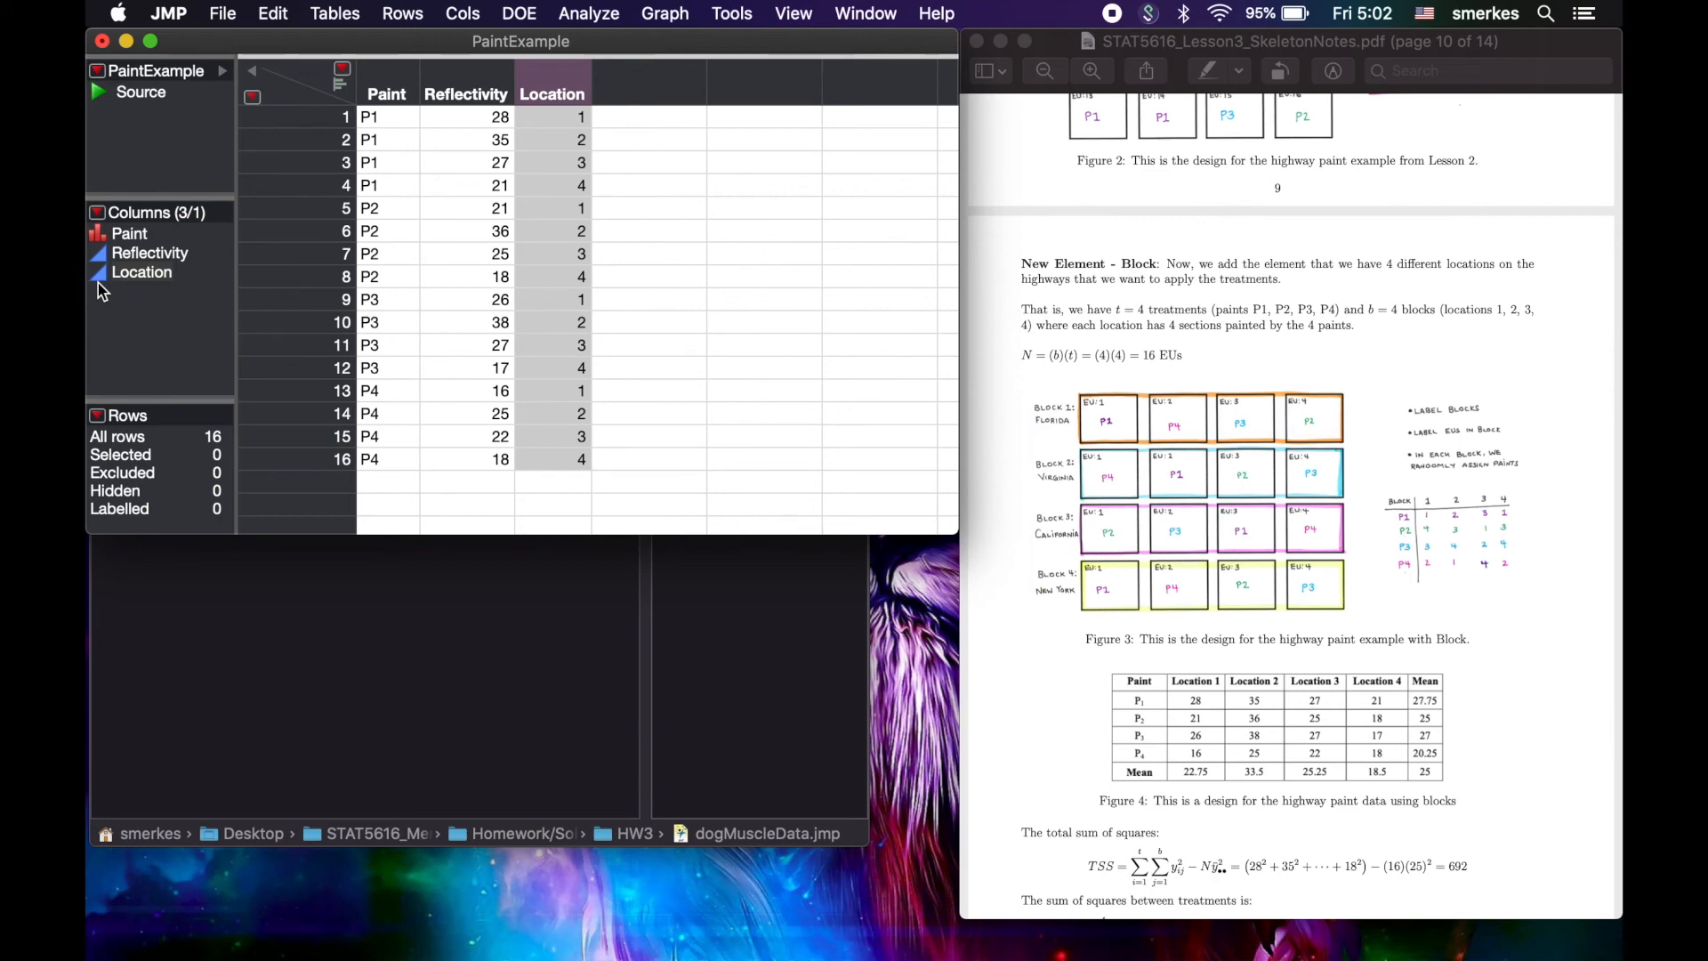
pyautogui.click(594, 13)
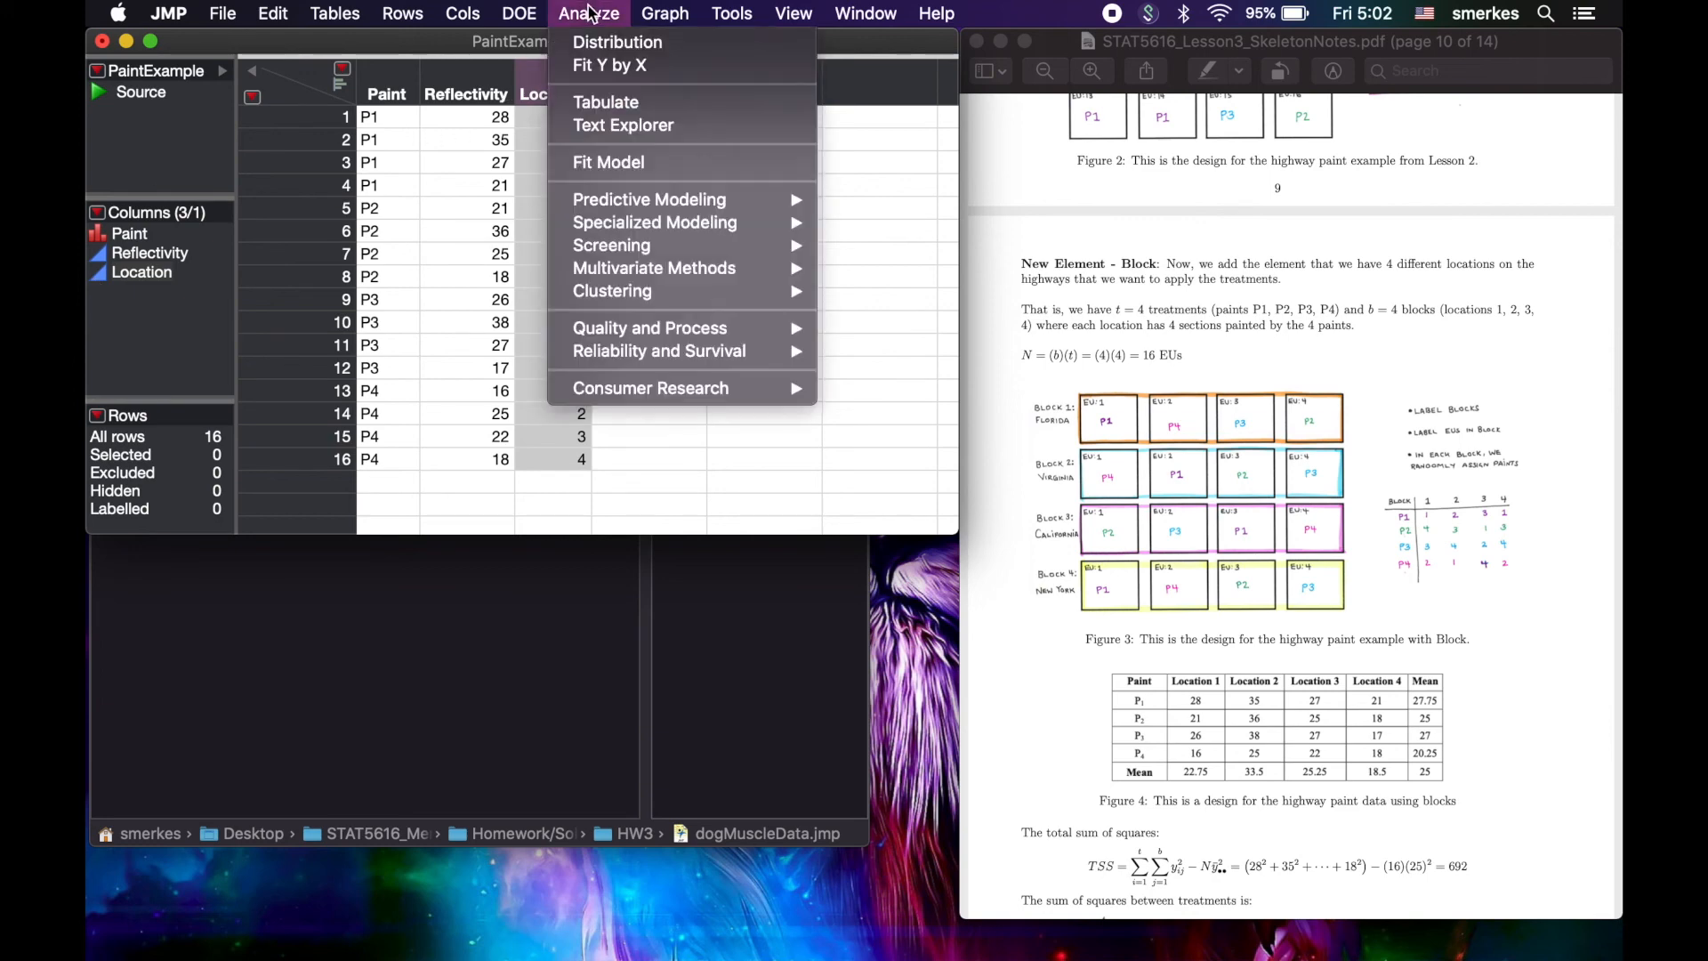
pyautogui.click(592, 173)
pyautogui.click(369, 373)
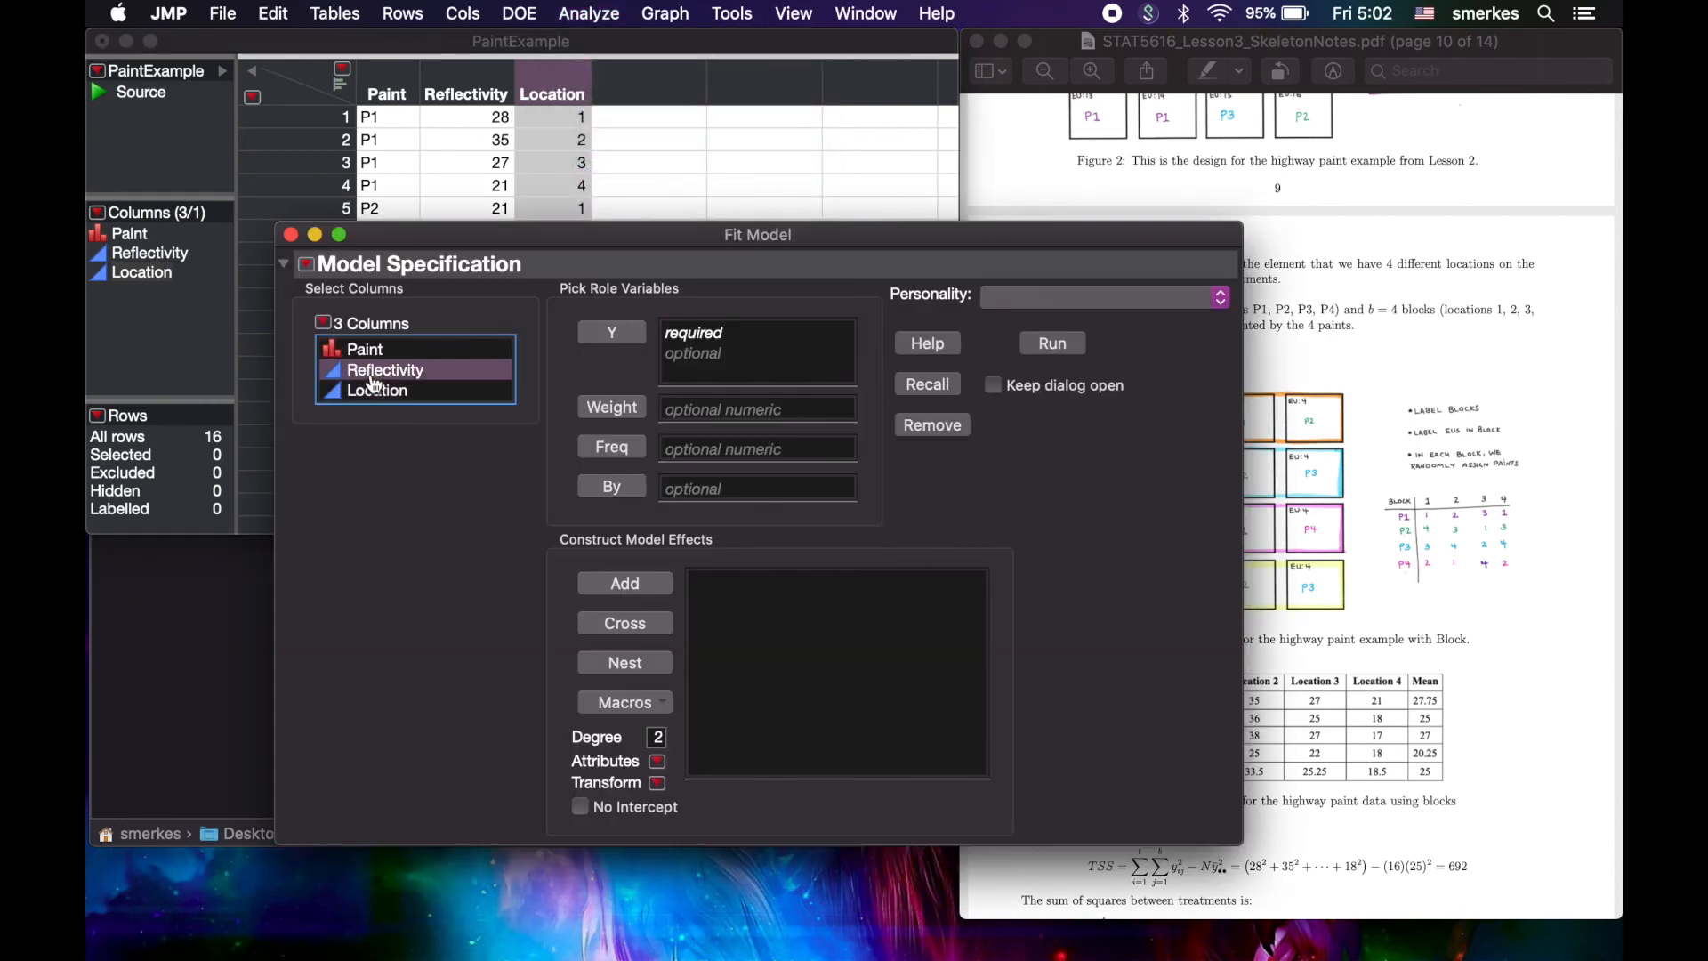
pyautogui.click(632, 337)
pyautogui.click(445, 352)
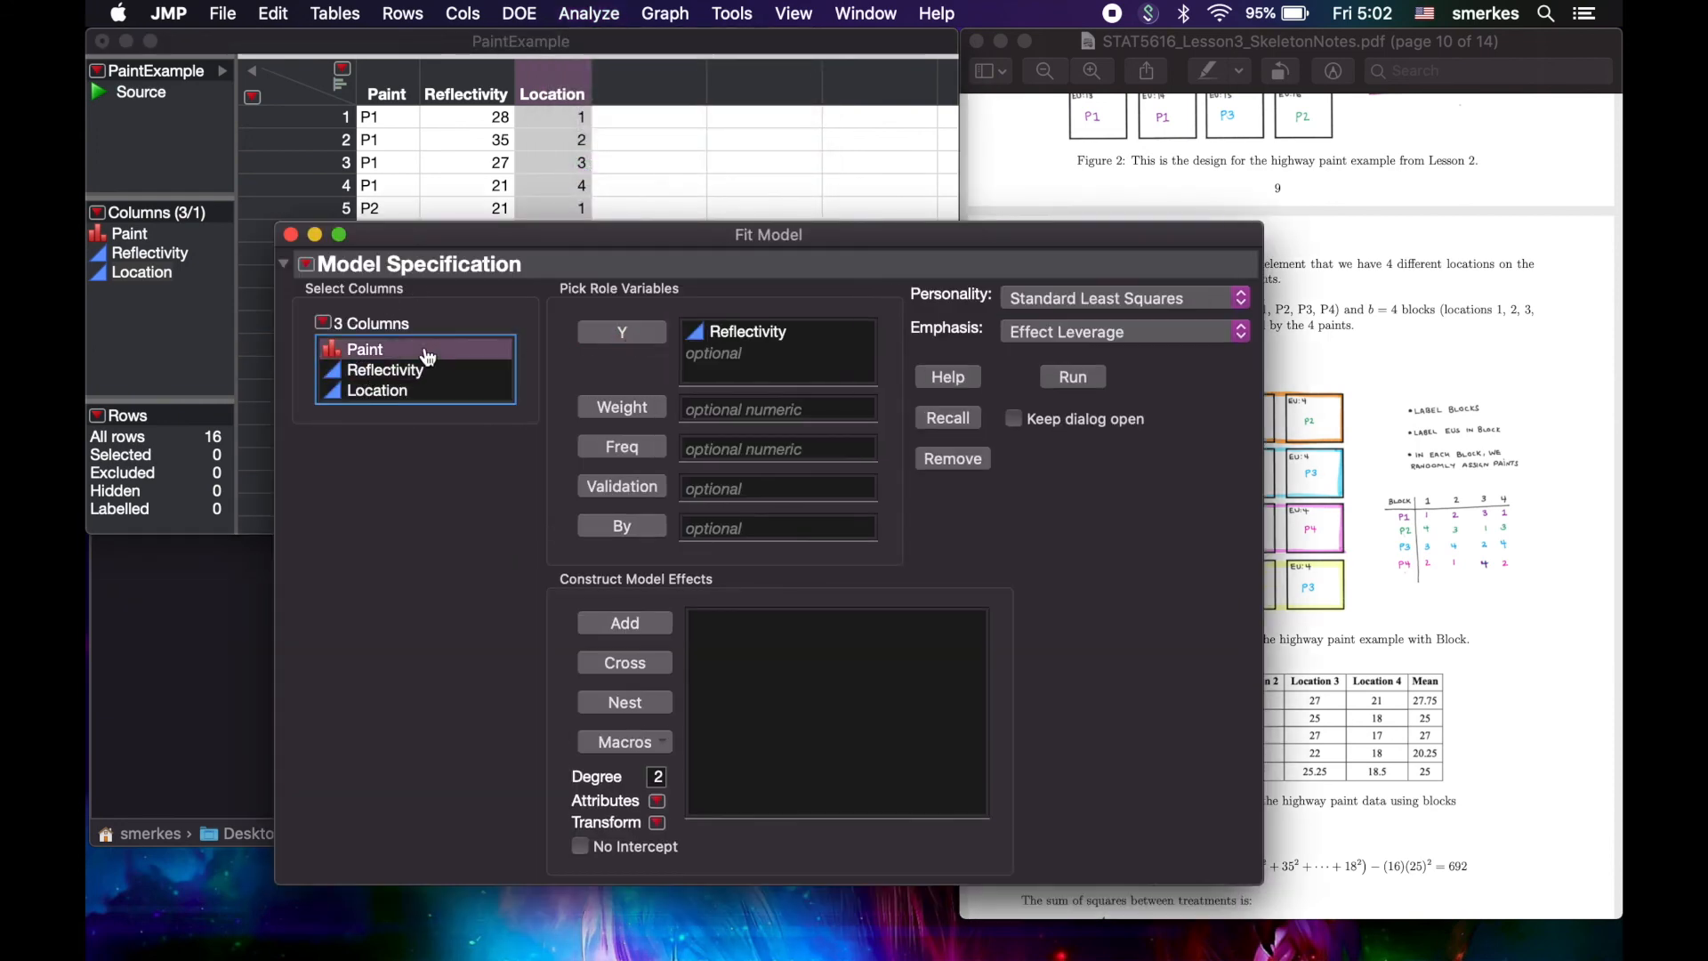
pyautogui.click(619, 335)
pyautogui.click(730, 353)
pyautogui.press('BackSpace')
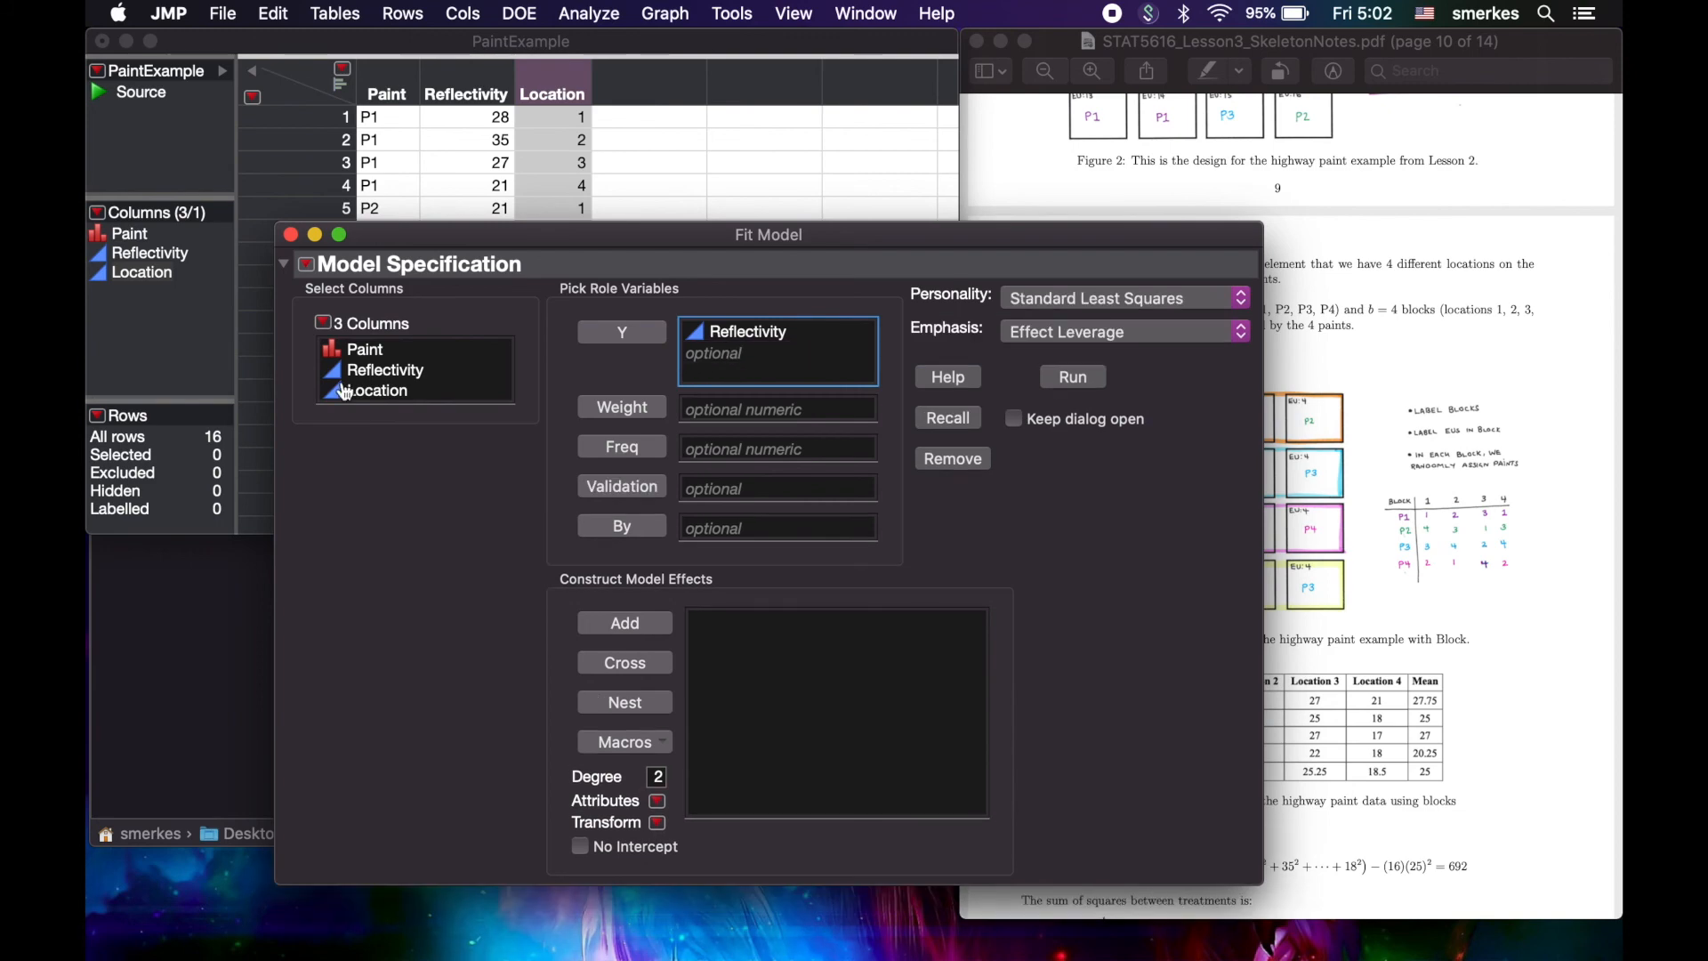
# Step: Add Paint and the continuous Location column as model effects and run the least squares fit
pyautogui.click(350, 356)
pyautogui.click(618, 627)
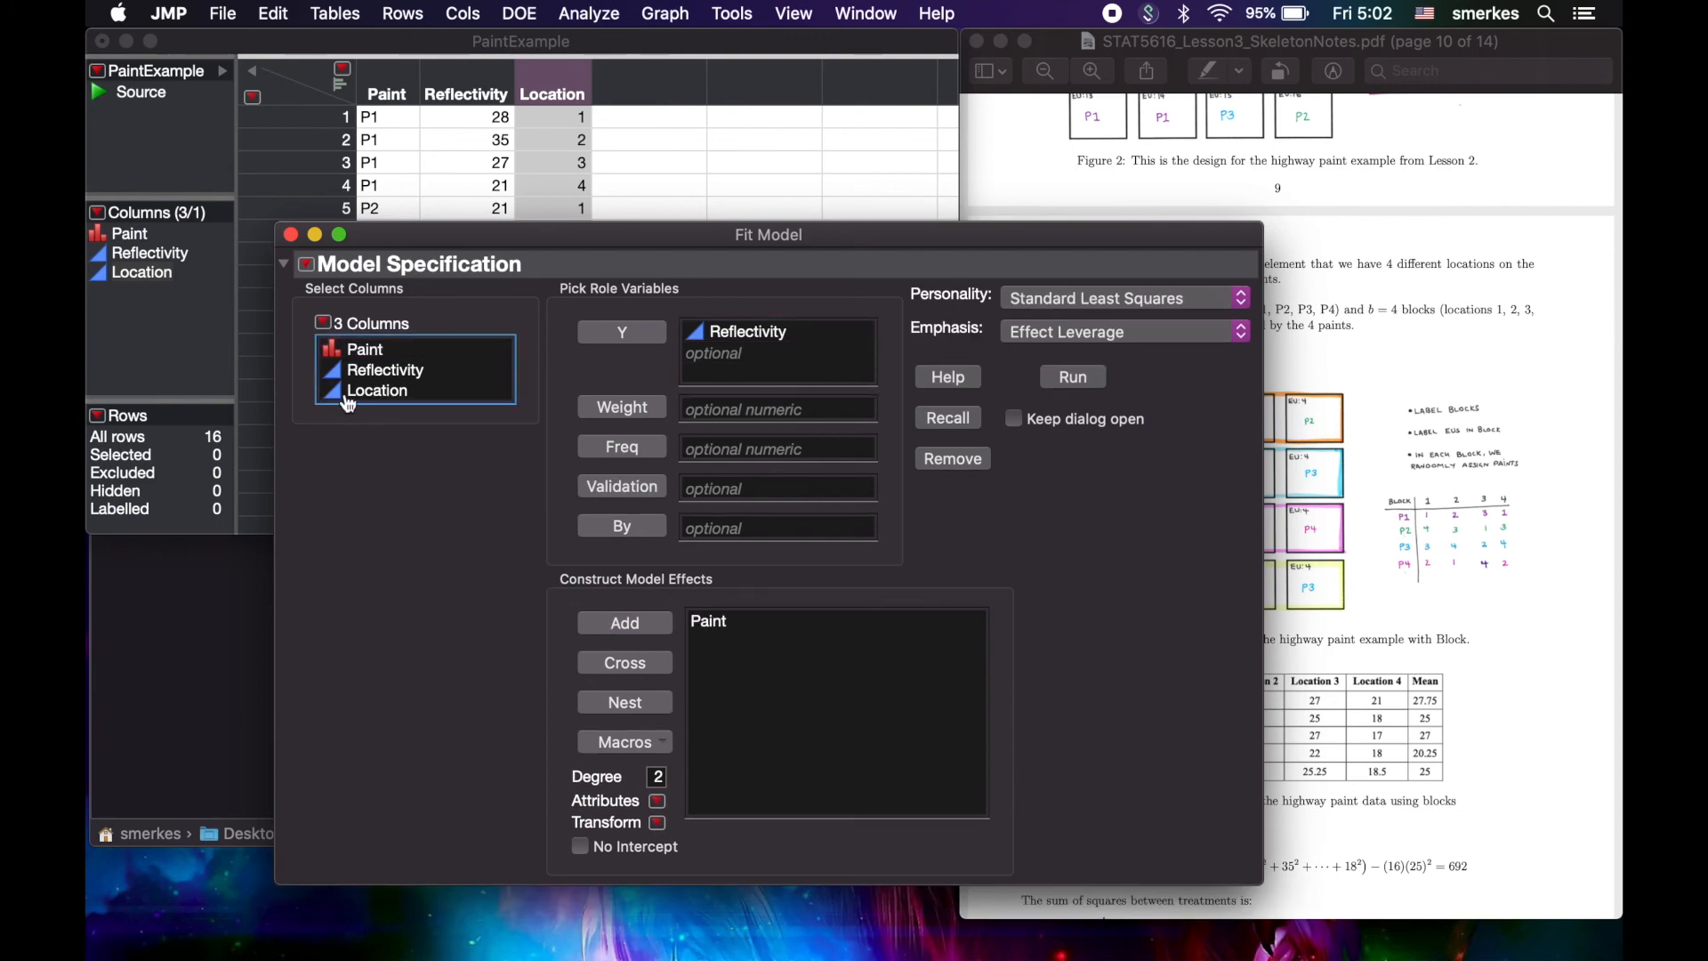
pyautogui.click(347, 392)
pyautogui.click(623, 623)
pyautogui.click(1073, 378)
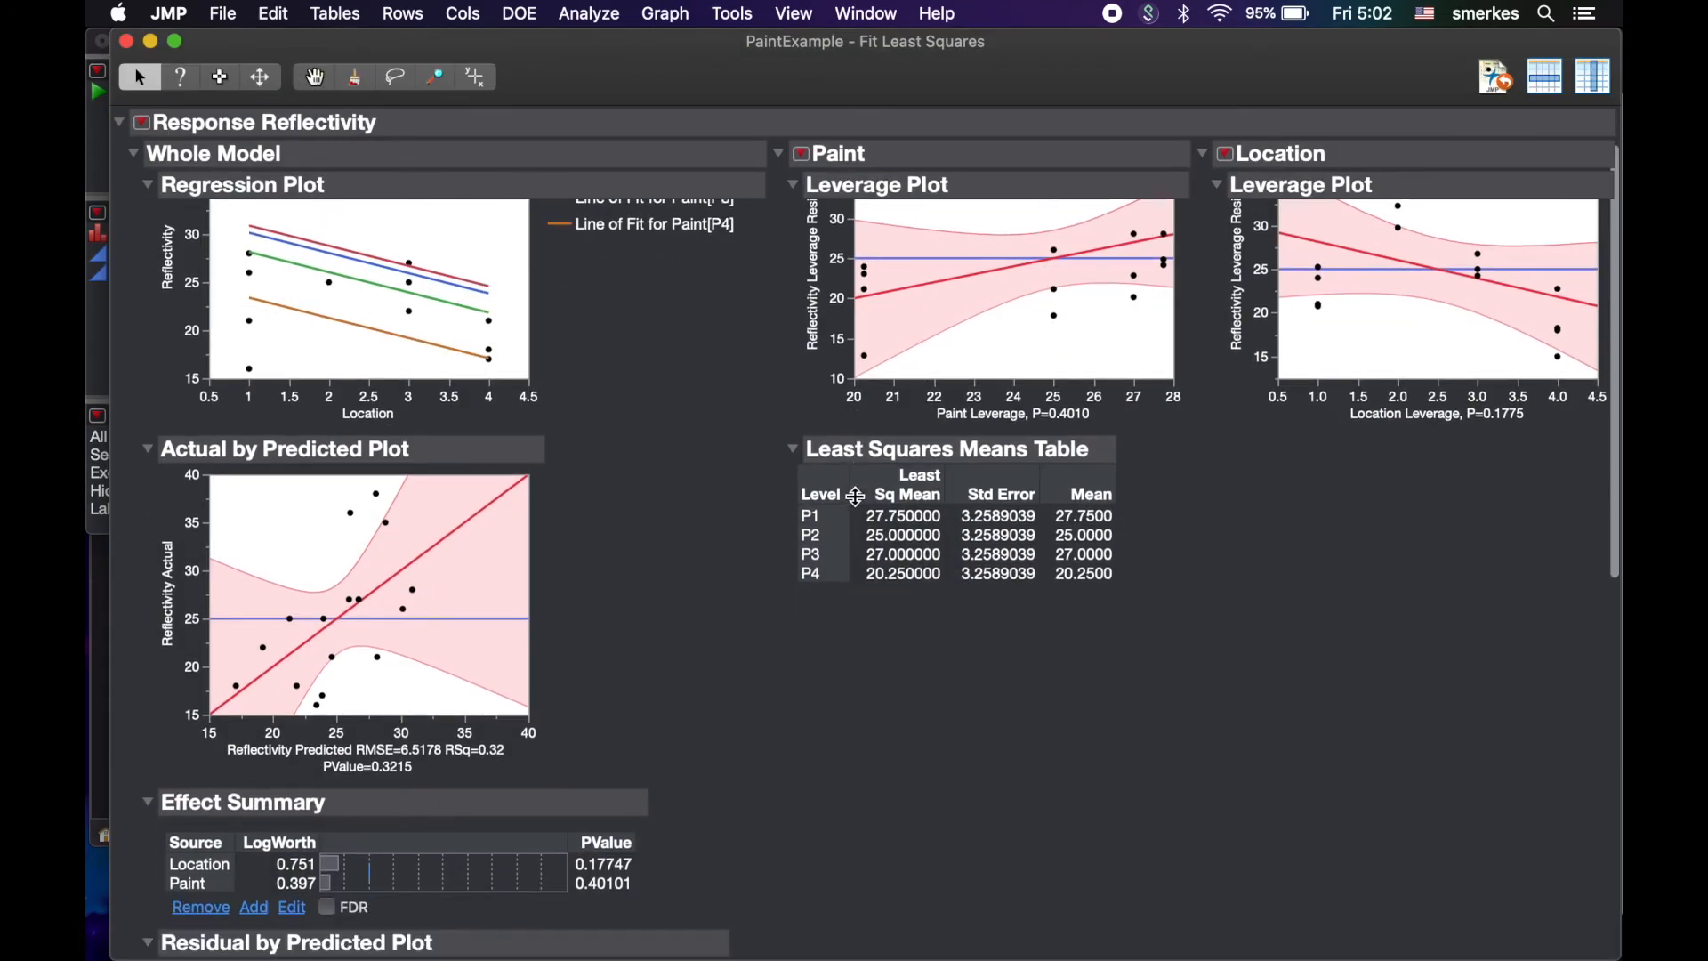
# Step: Check the degrees of freedom in the Effect Tests with Parameter Estimates collapsed, and close the fit report
pyautogui.scroll(-10, 857, 496)
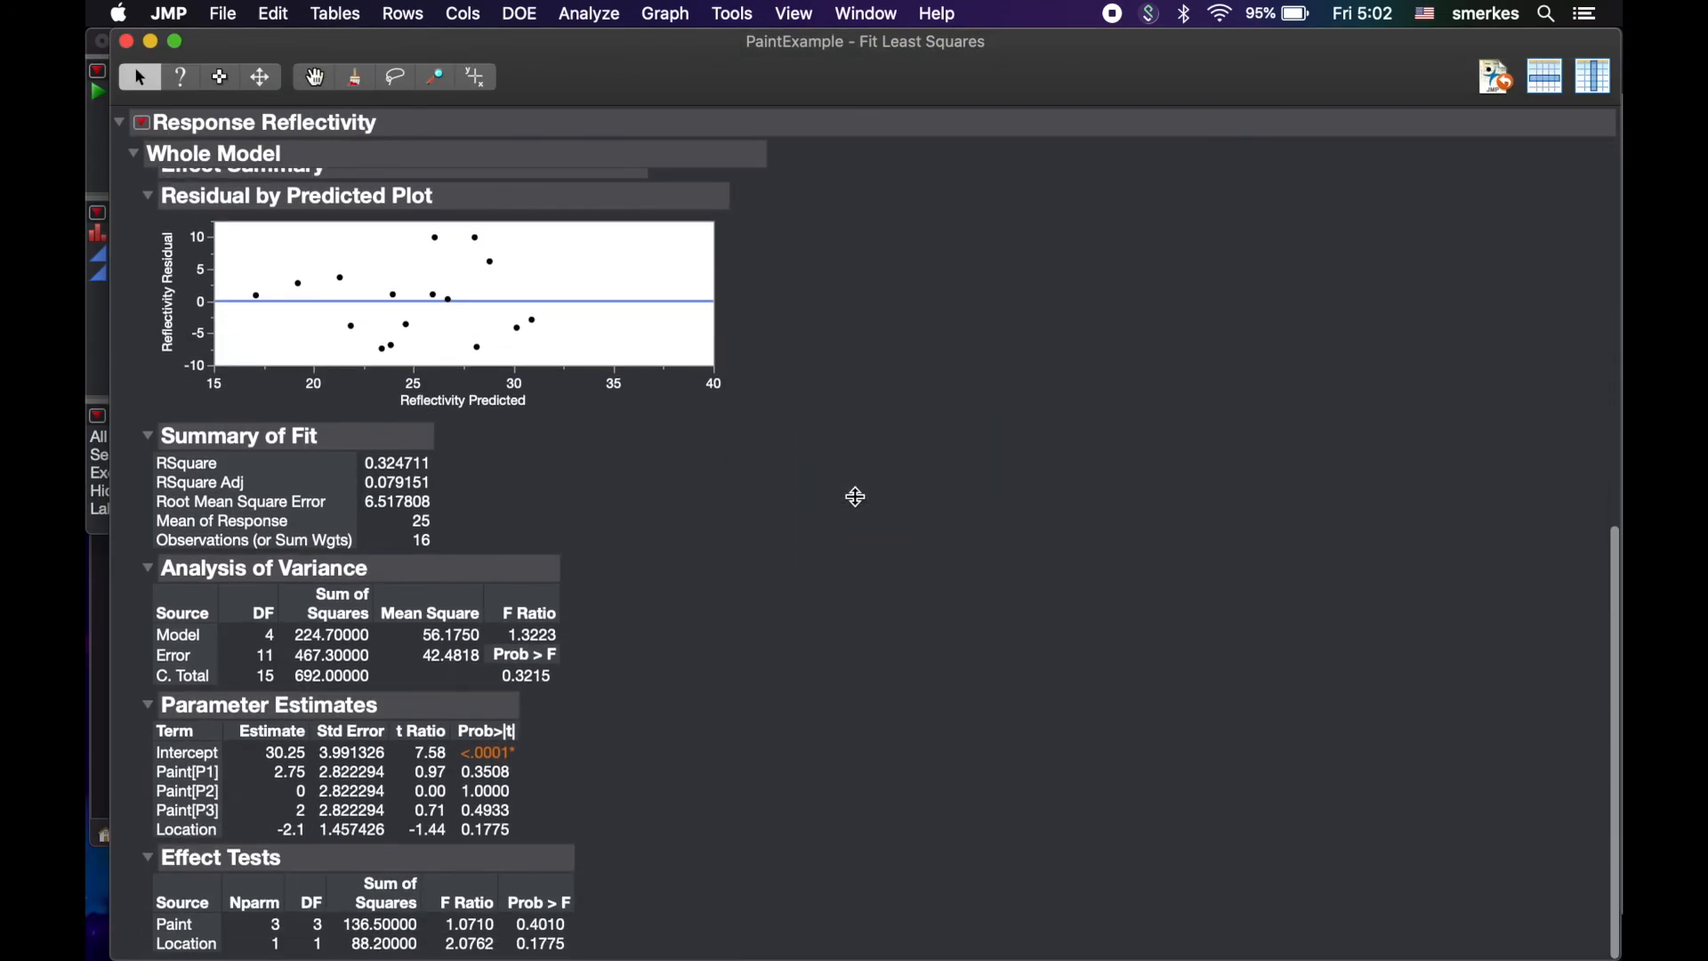
pyautogui.click(149, 704)
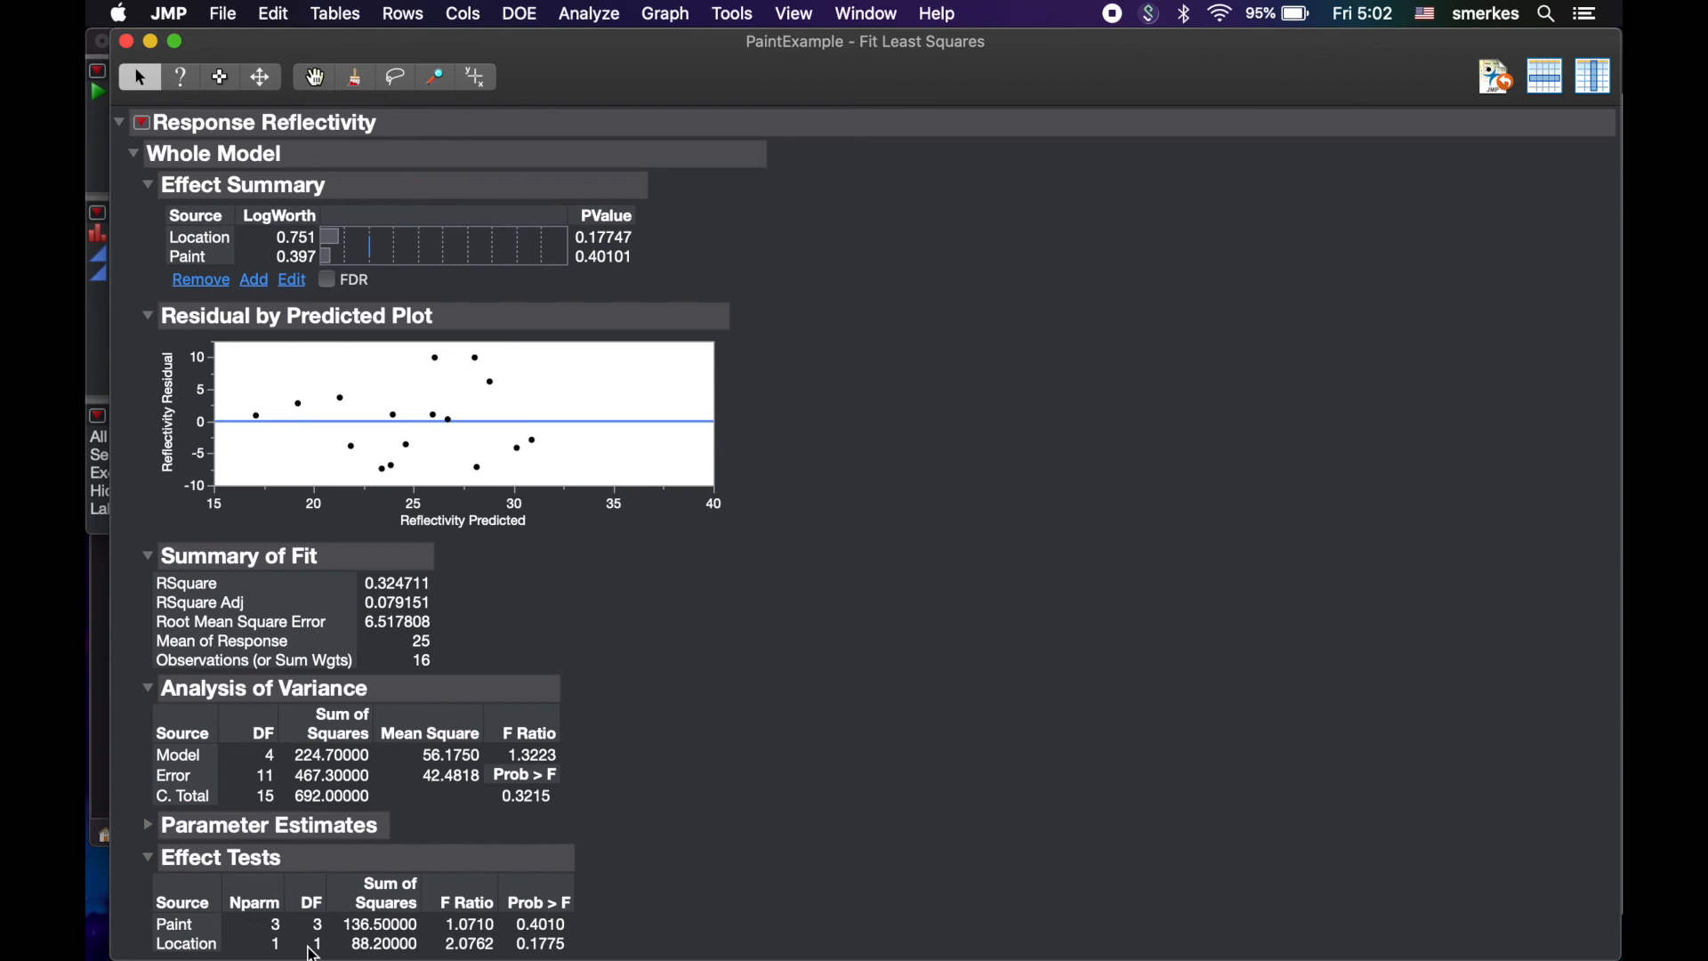
pyautogui.click(126, 42)
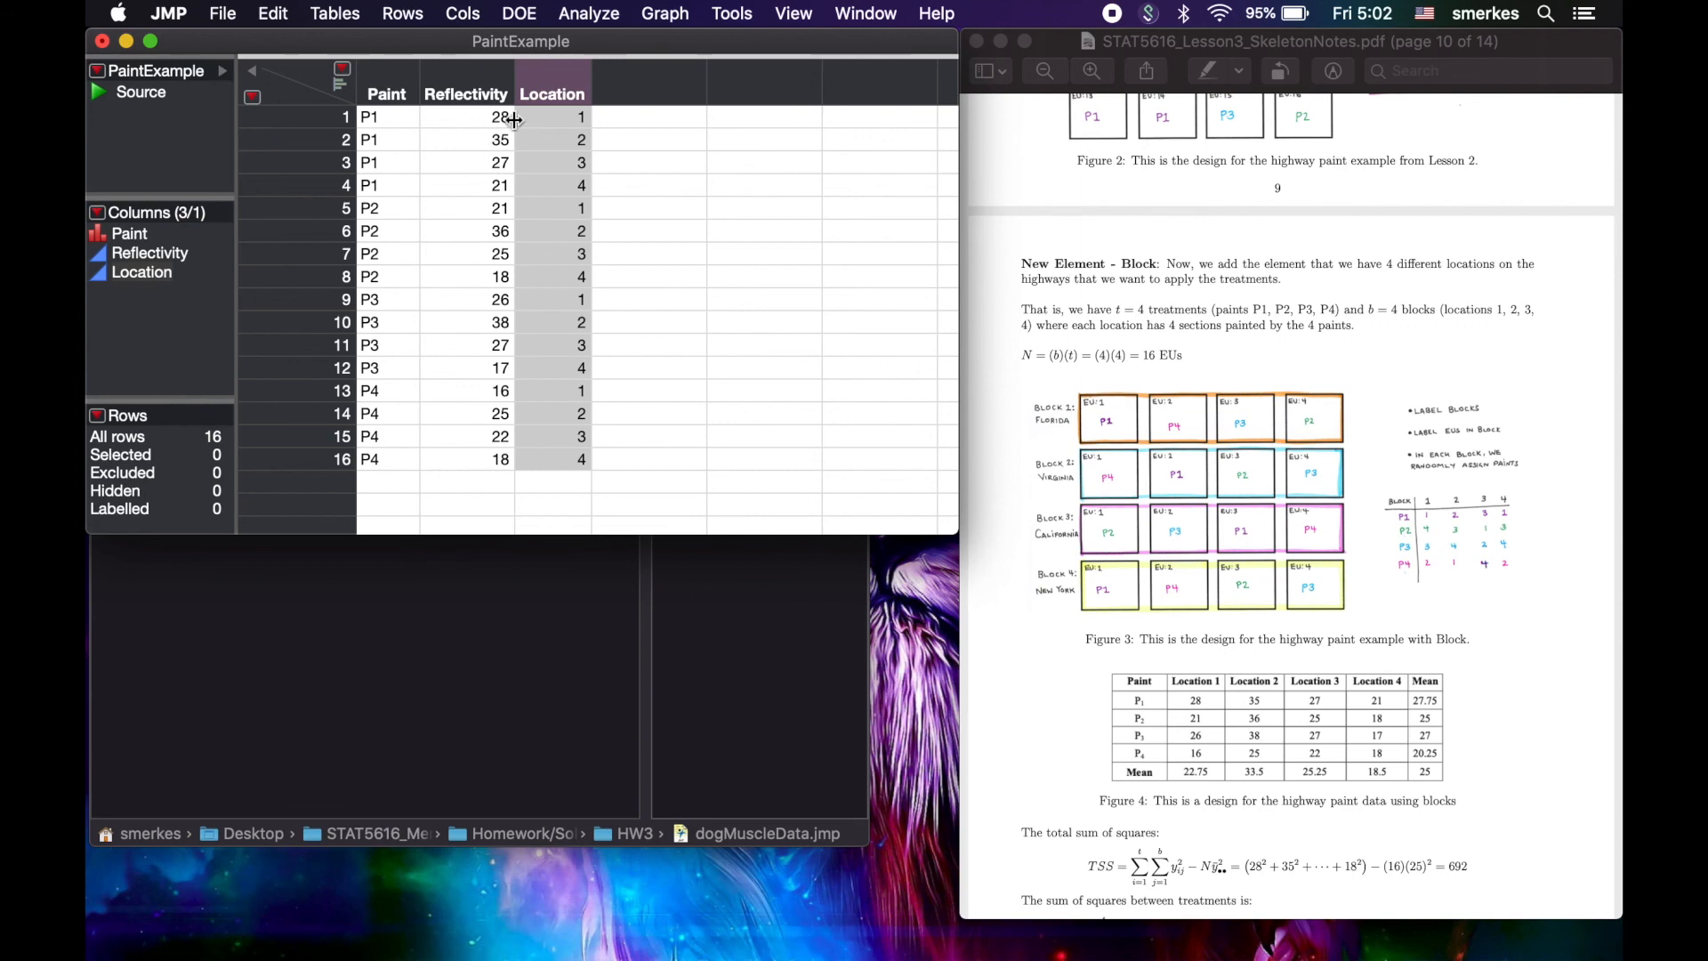
# Step: Change the Location column's modeling type to Nominal and start a new Fit Model with Reflectivity as the Y response
pyautogui.click(105, 285)
pyautogui.click(131, 340)
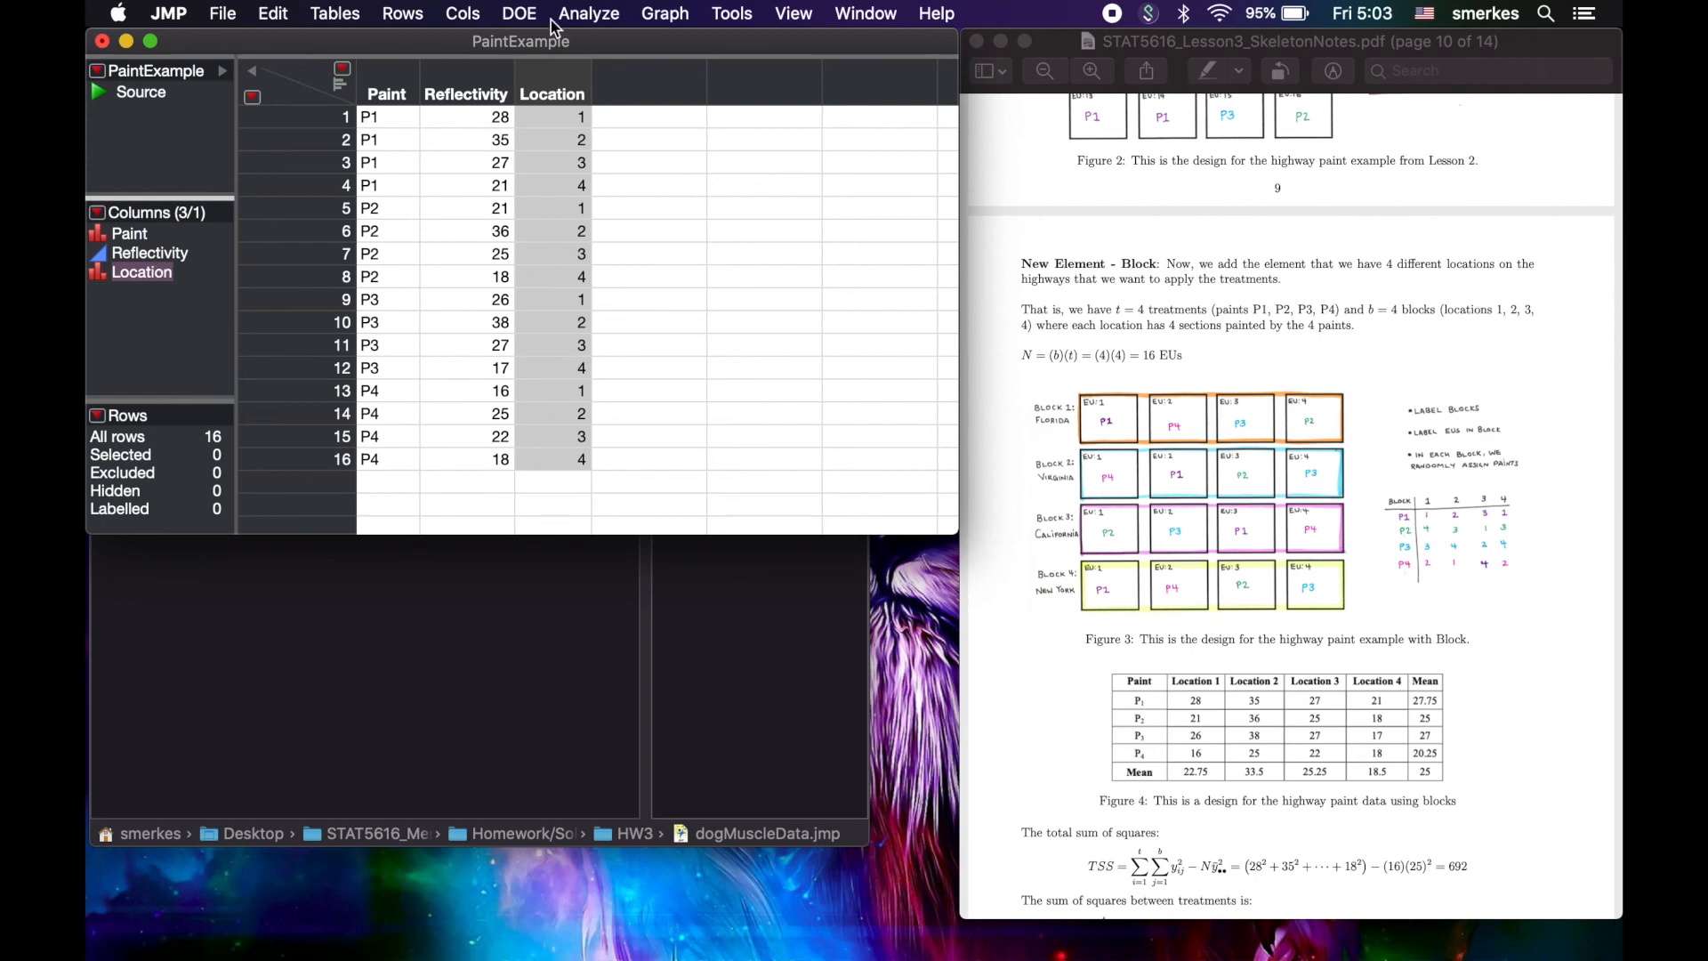
pyautogui.click(588, 14)
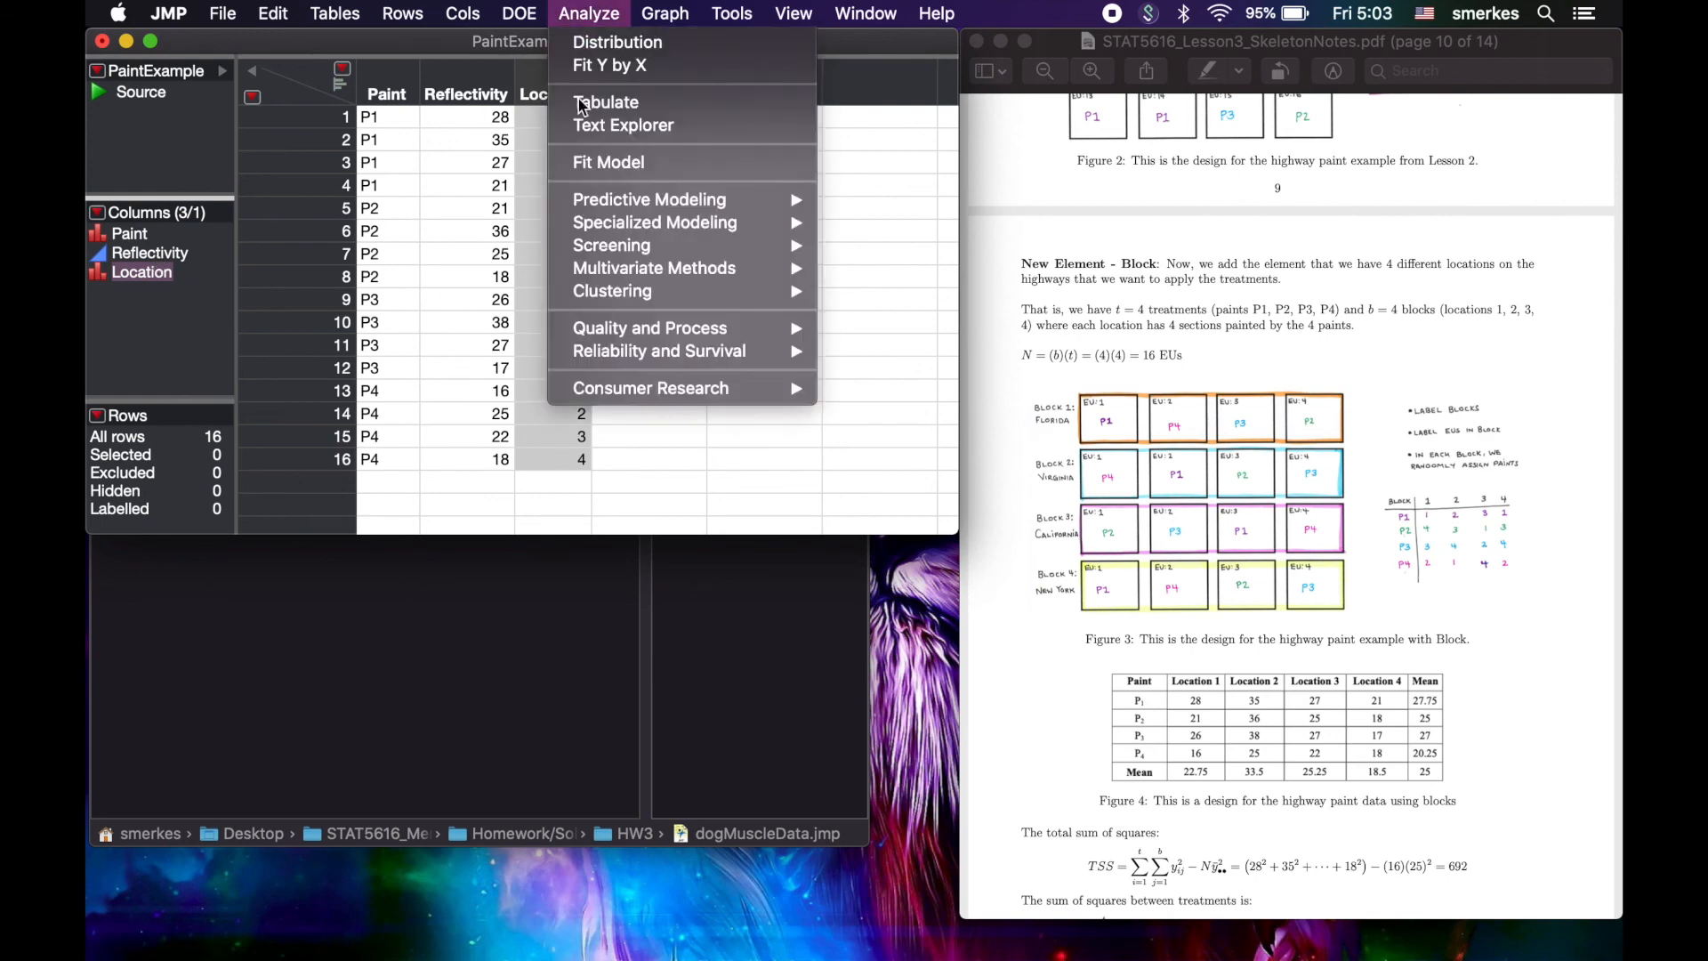
pyautogui.click(608, 162)
pyautogui.click(239, 206)
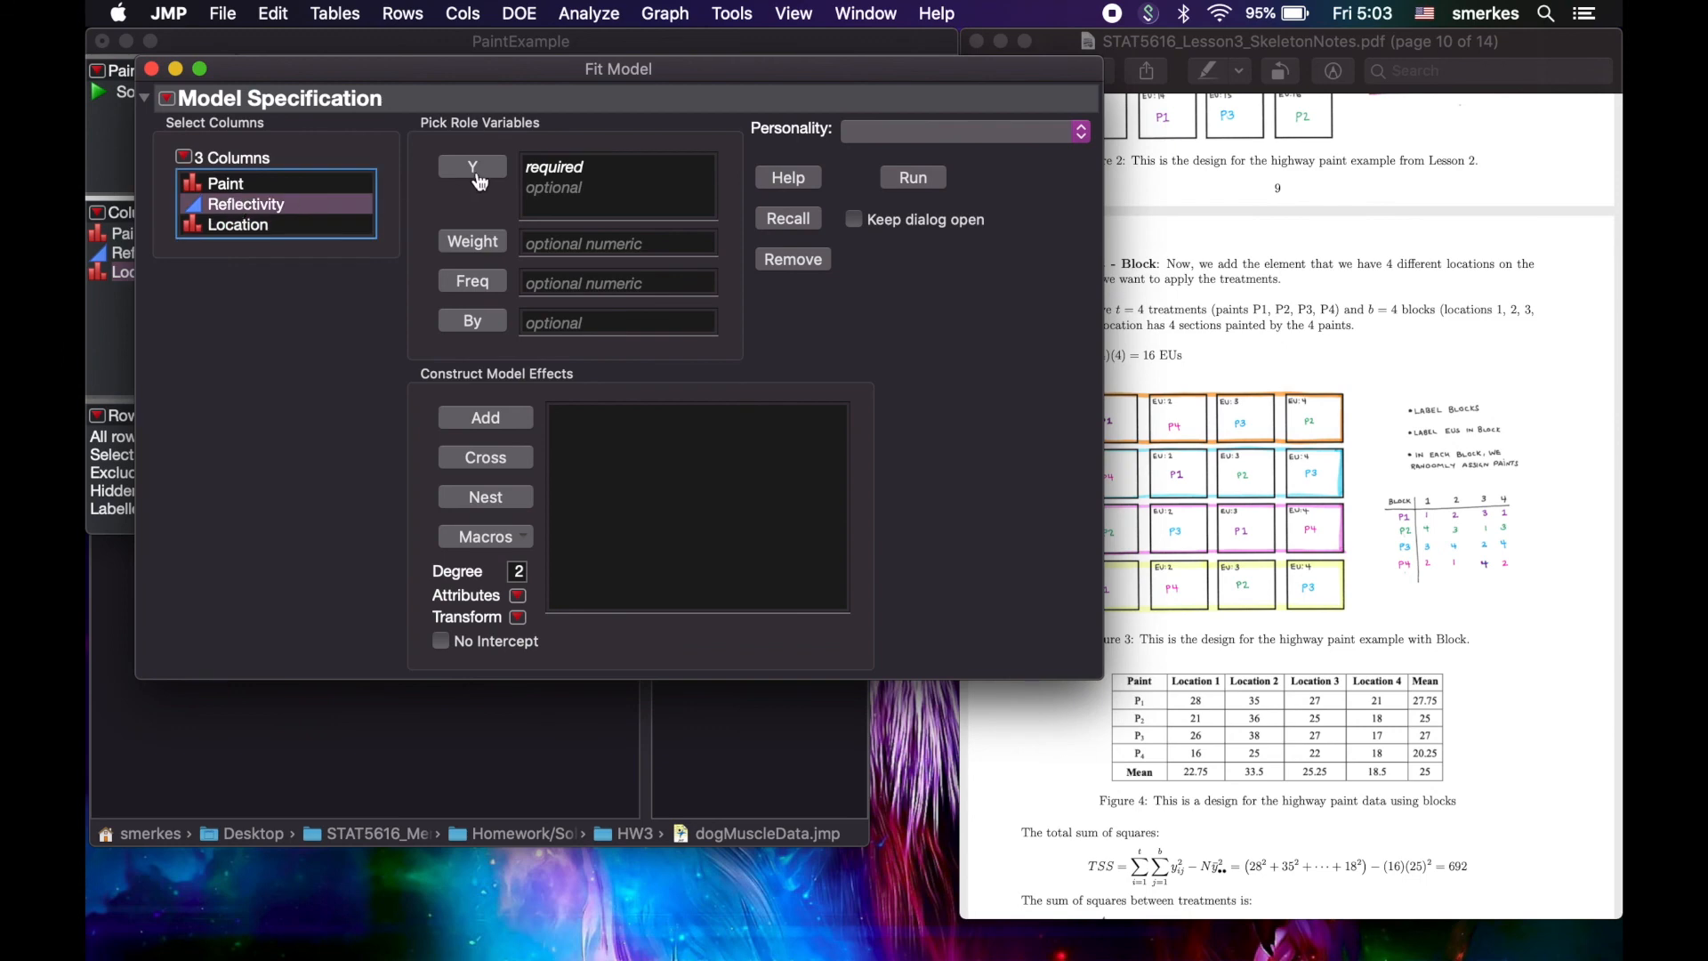
pyautogui.click(474, 169)
# Step: Add Paint and the nominal Location block as model effects and run the Standard Least Squares model
pyautogui.click(238, 184)
pyautogui.click(471, 461)
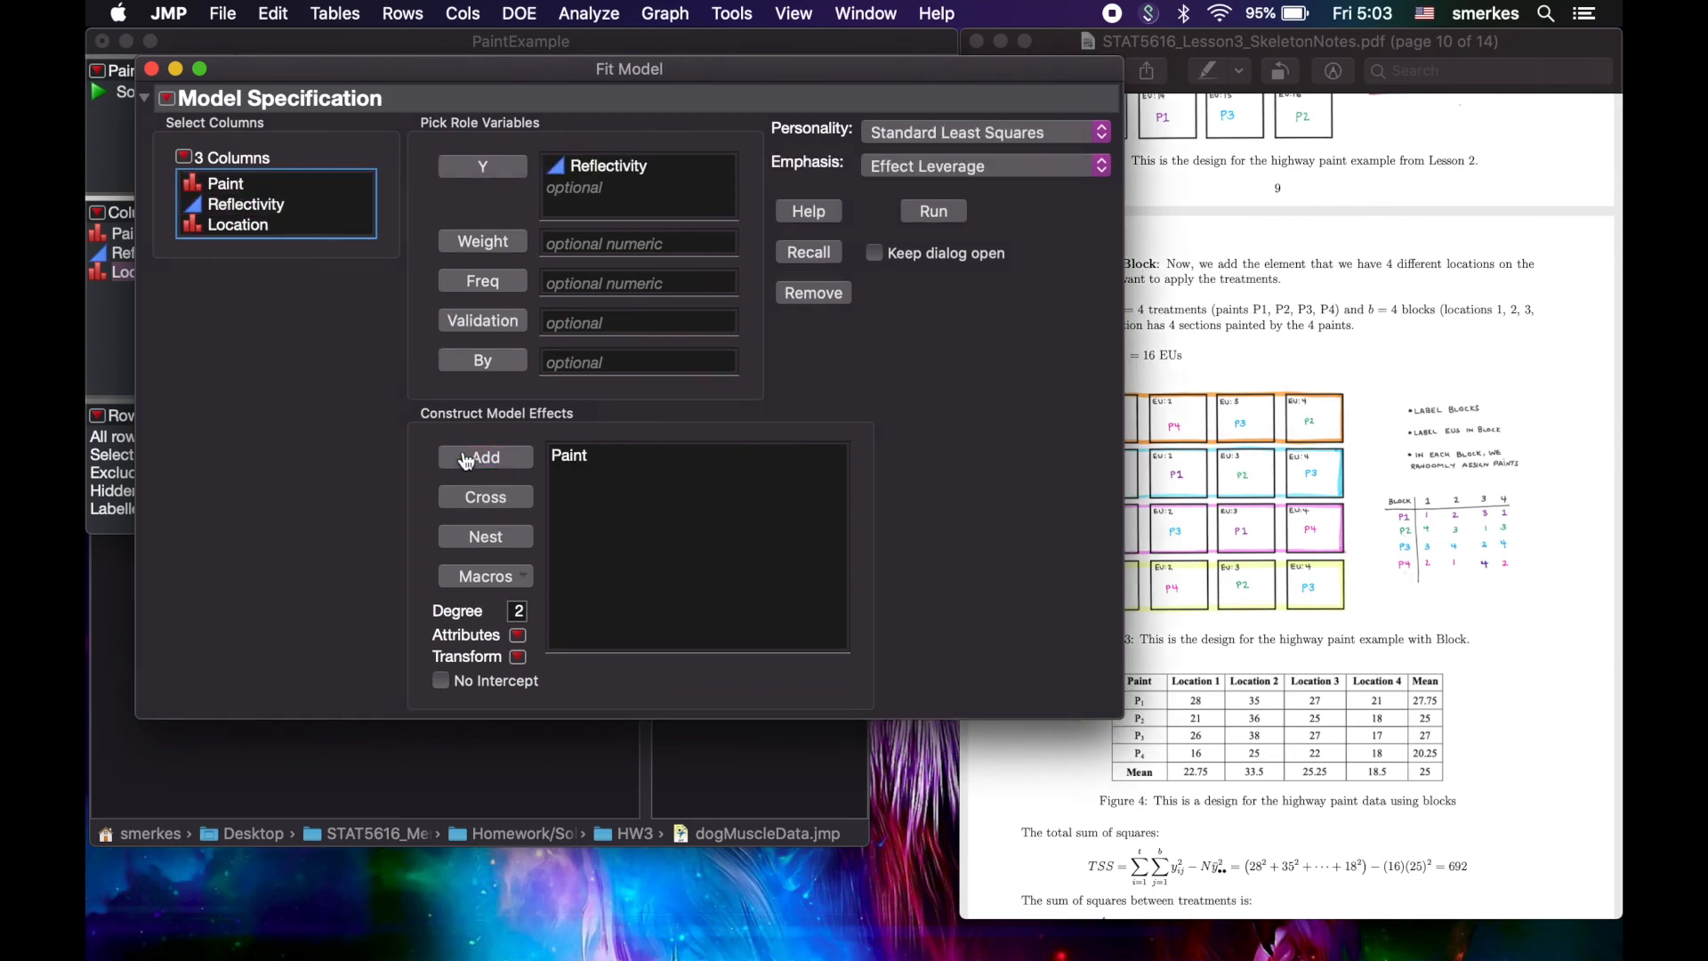
pyautogui.click(247, 226)
pyautogui.click(499, 466)
pyautogui.click(934, 211)
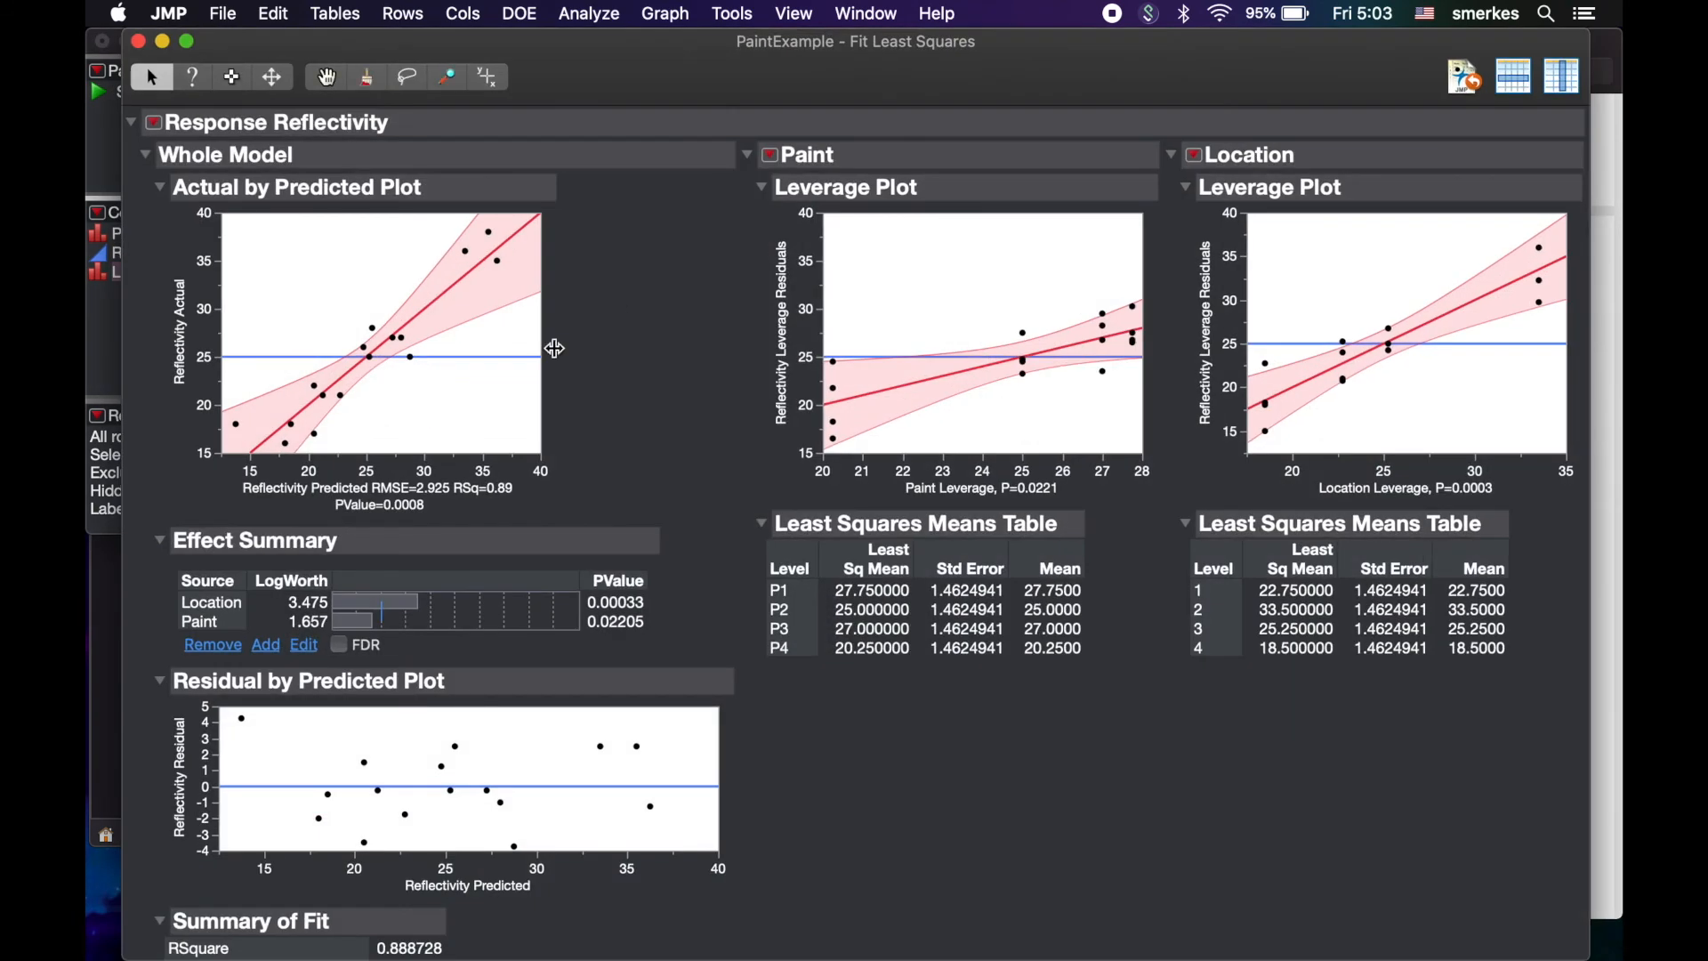
# Step: Add the Mean Square column to the Effect Tests table of the Reflectivity fit report
pyautogui.scroll(-5, 543, 365)
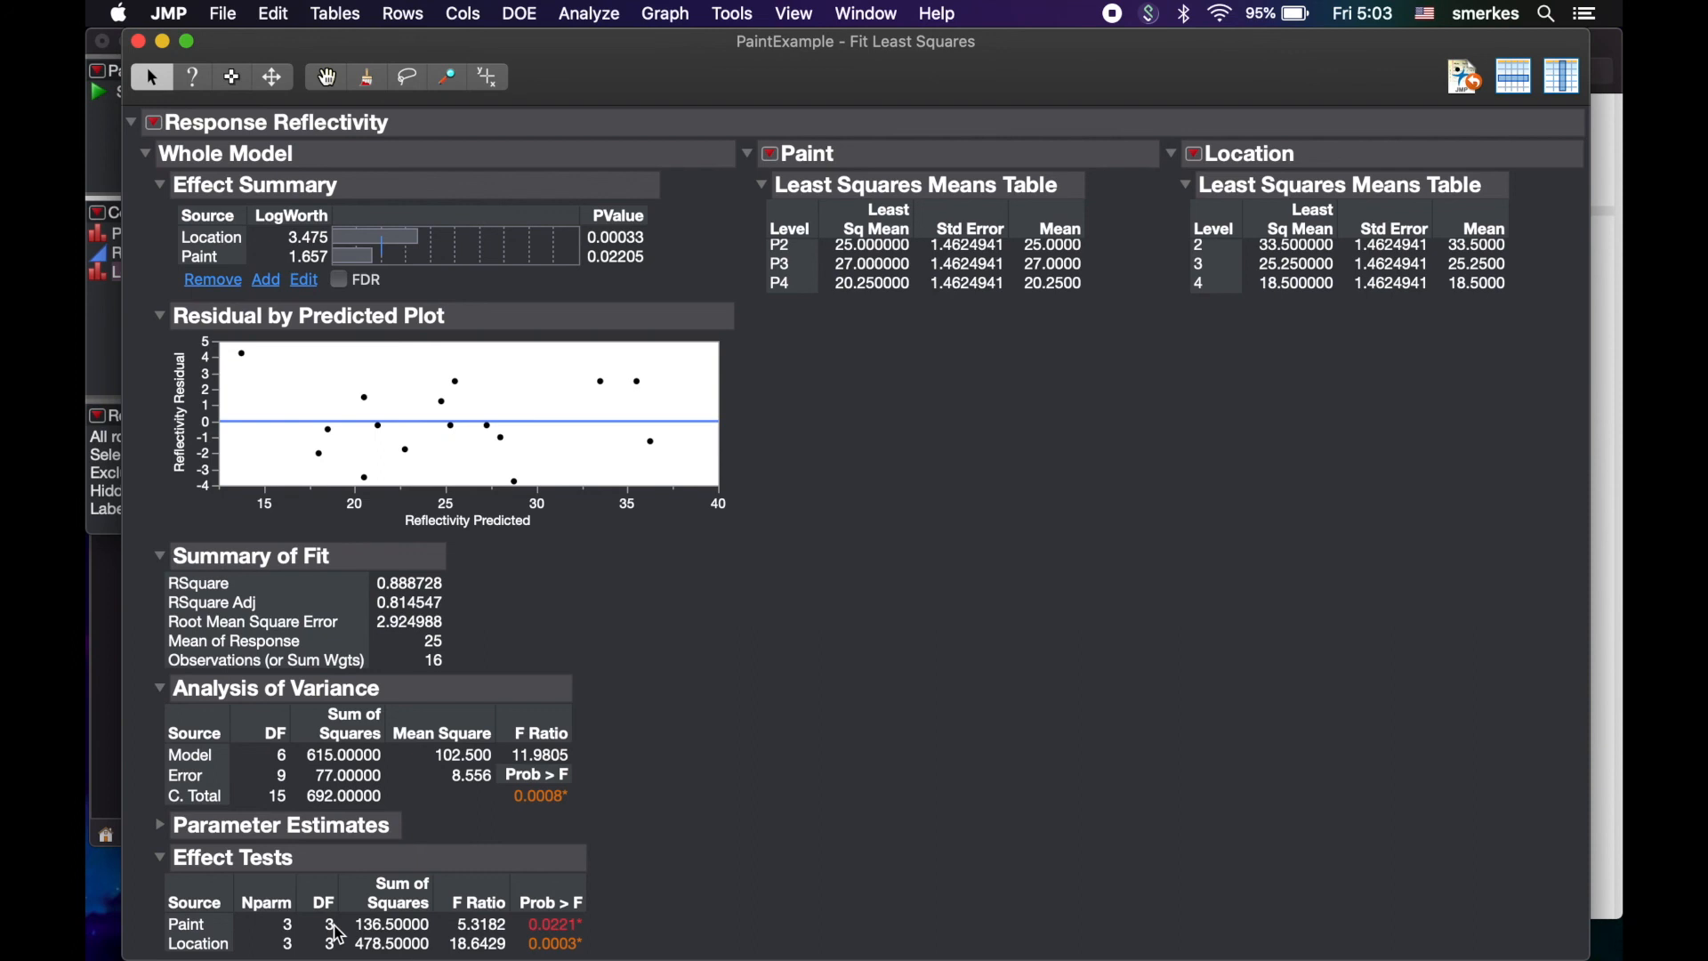
pyautogui.rightClick(439, 878)
pyautogui.moveTo(547, 603)
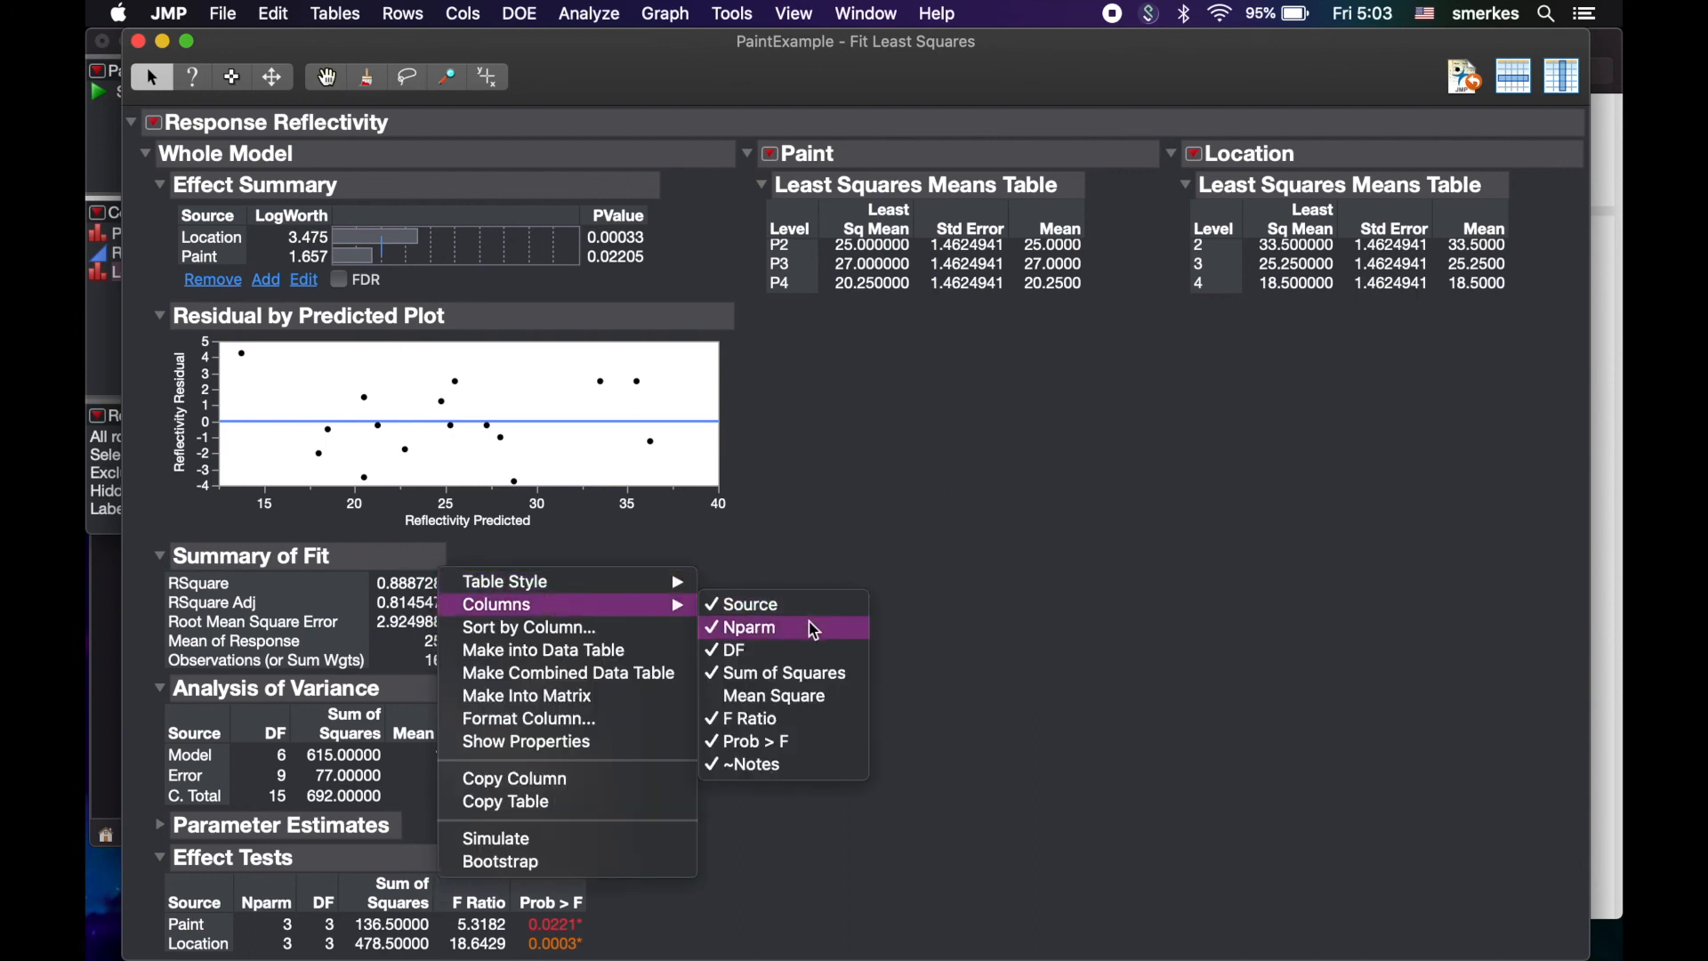
pyautogui.click(810, 697)
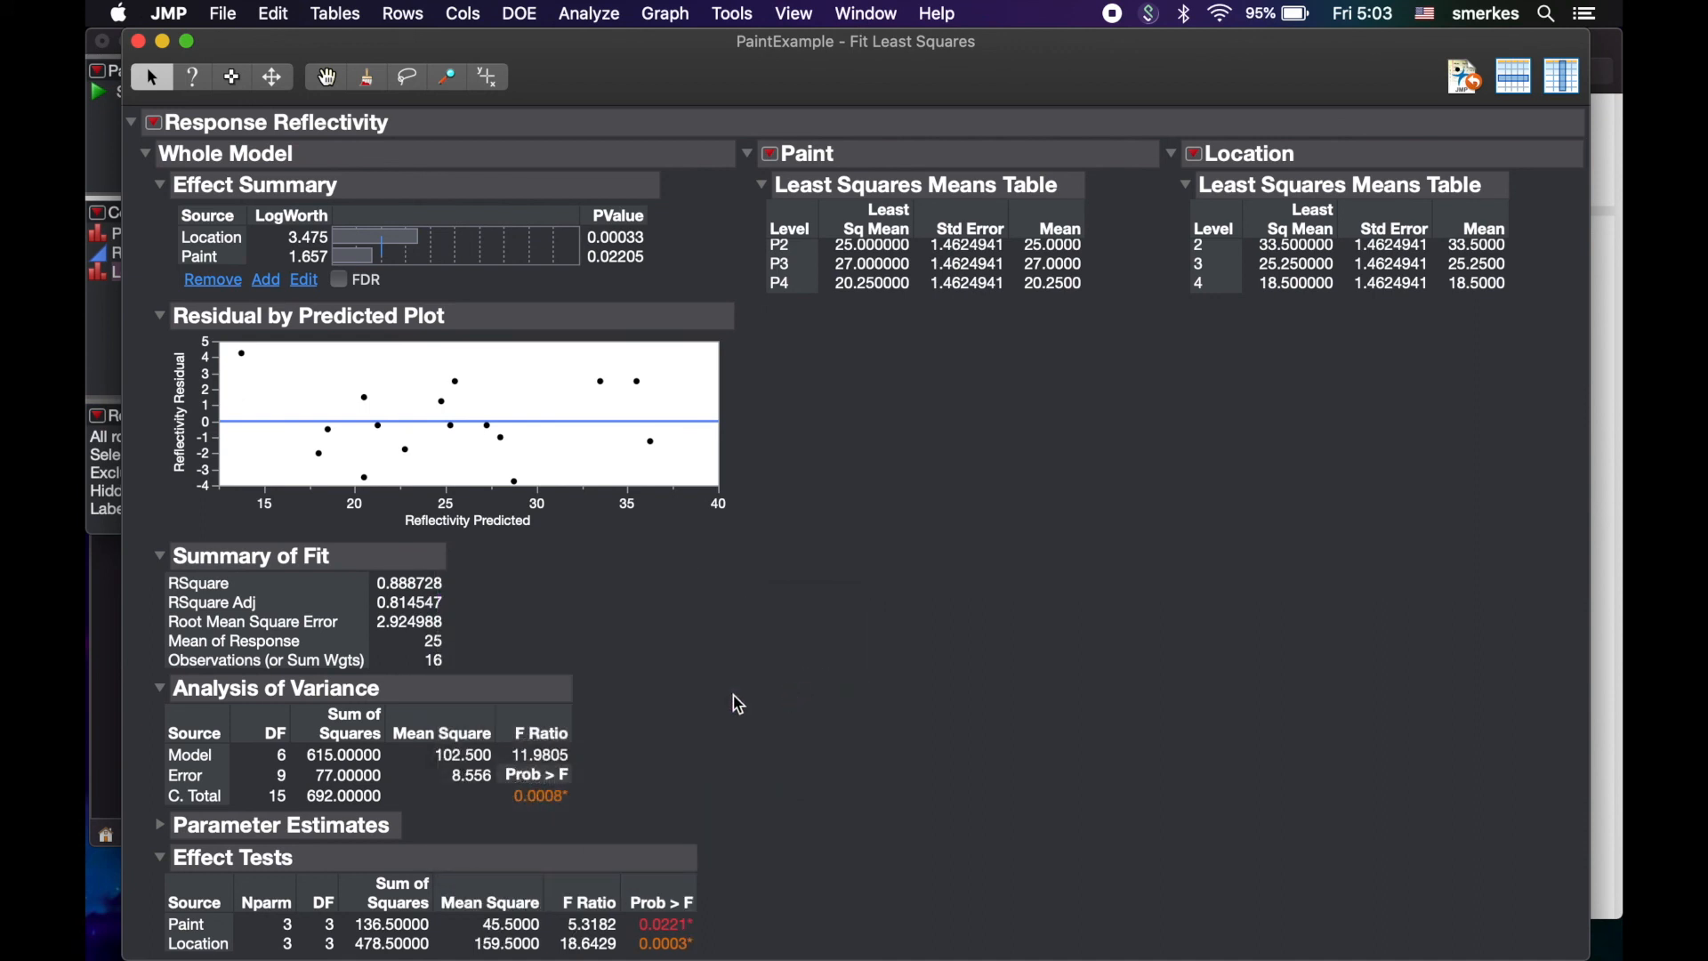